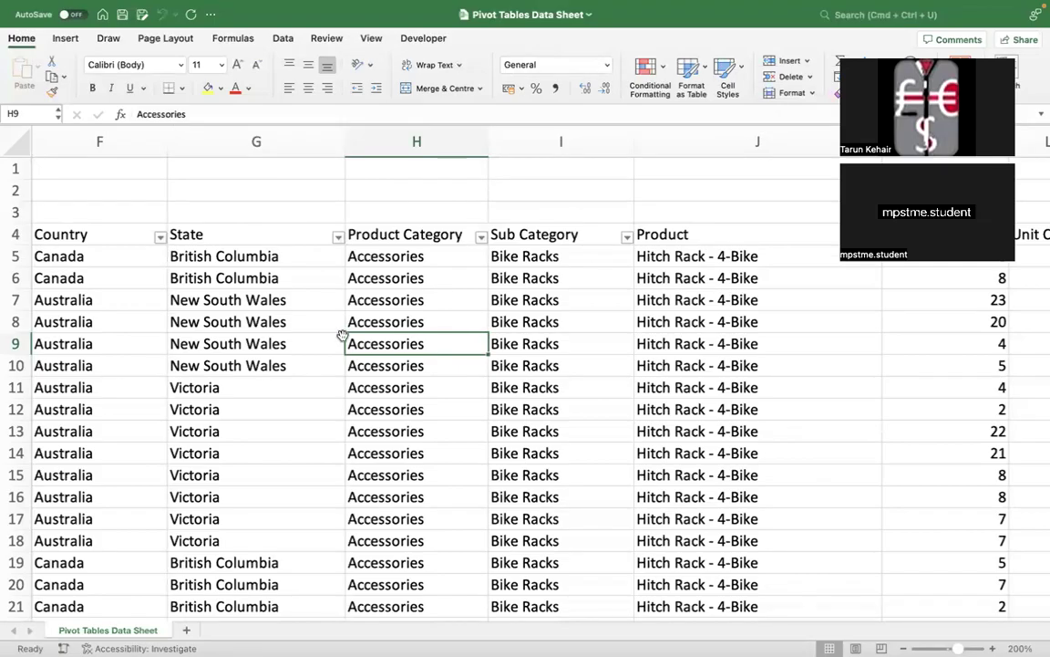
# Select the first date cell A5 inside the sales data range A4:O113040
pyautogui.click(121, 203)
pyautogui.press('Left')
pyautogui.press('Left')
pyautogui.press('Left')
pyautogui.press('Left')
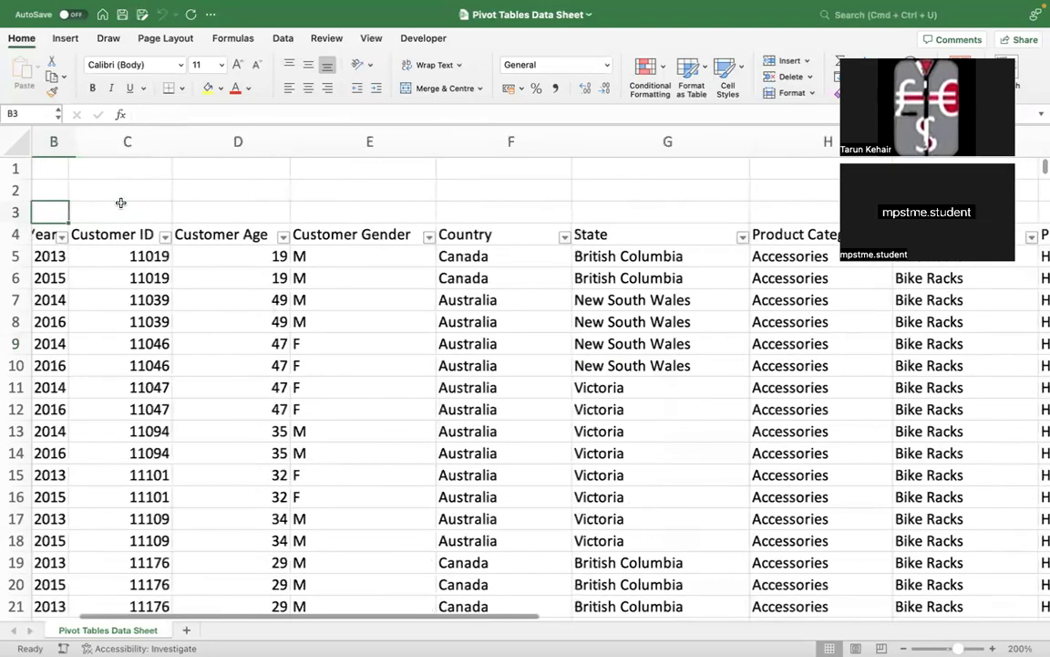
pyautogui.press('Left')
pyautogui.press('Down')
pyautogui.press('Down')
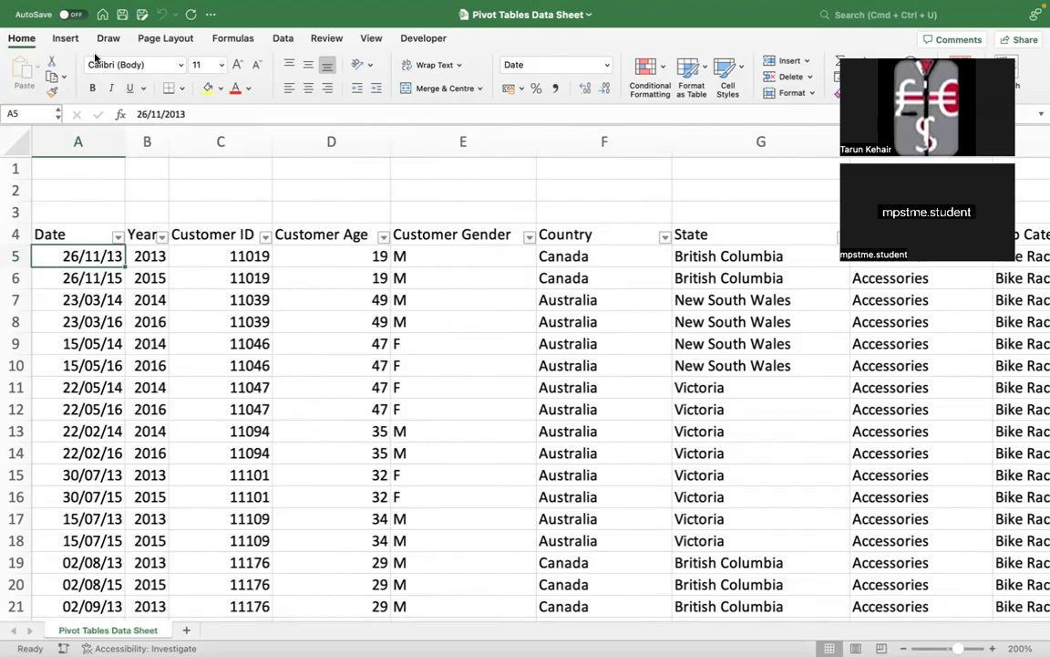
pyautogui.click(66, 39)
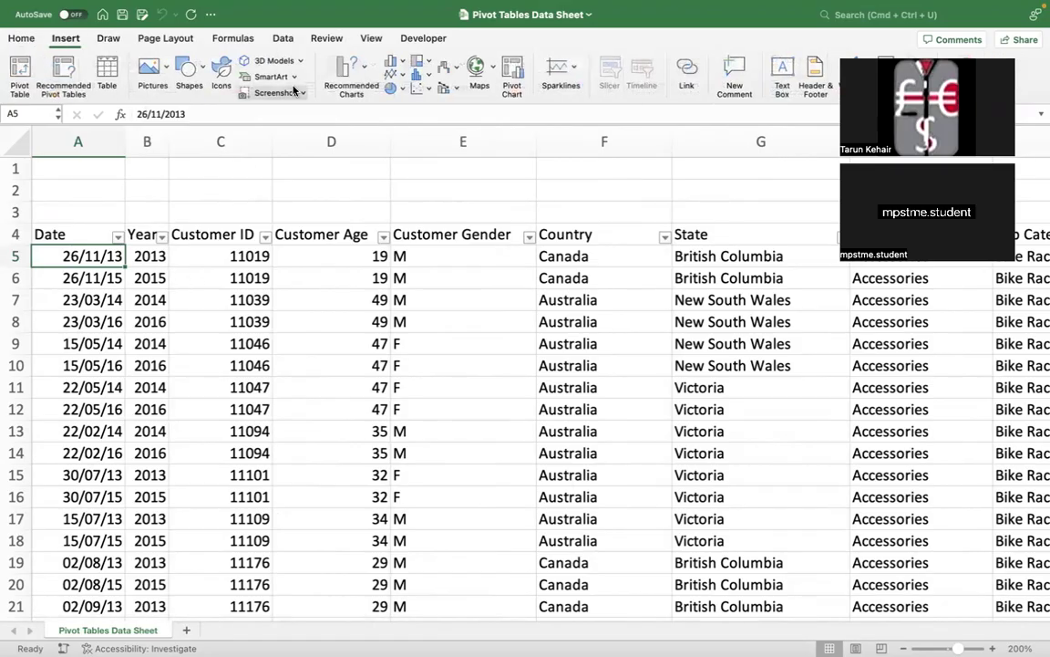
pyautogui.click(172, 343)
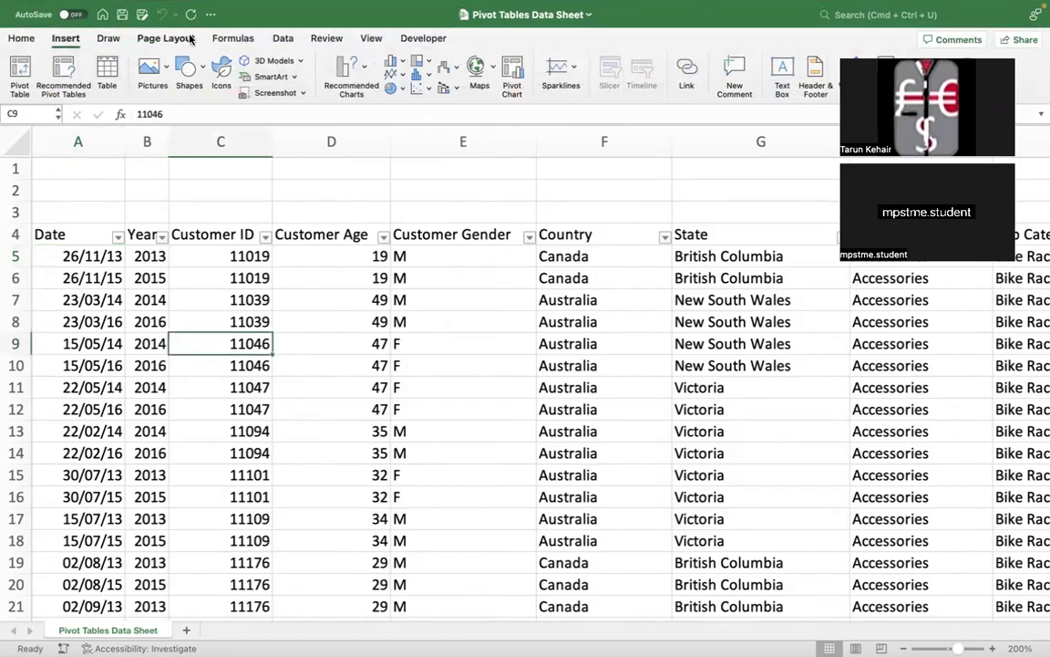
pyautogui.click(77, 253)
# Create PivotTable2 from the sales data on a new worksheet, Sheet1
pyautogui.click(20, 73)
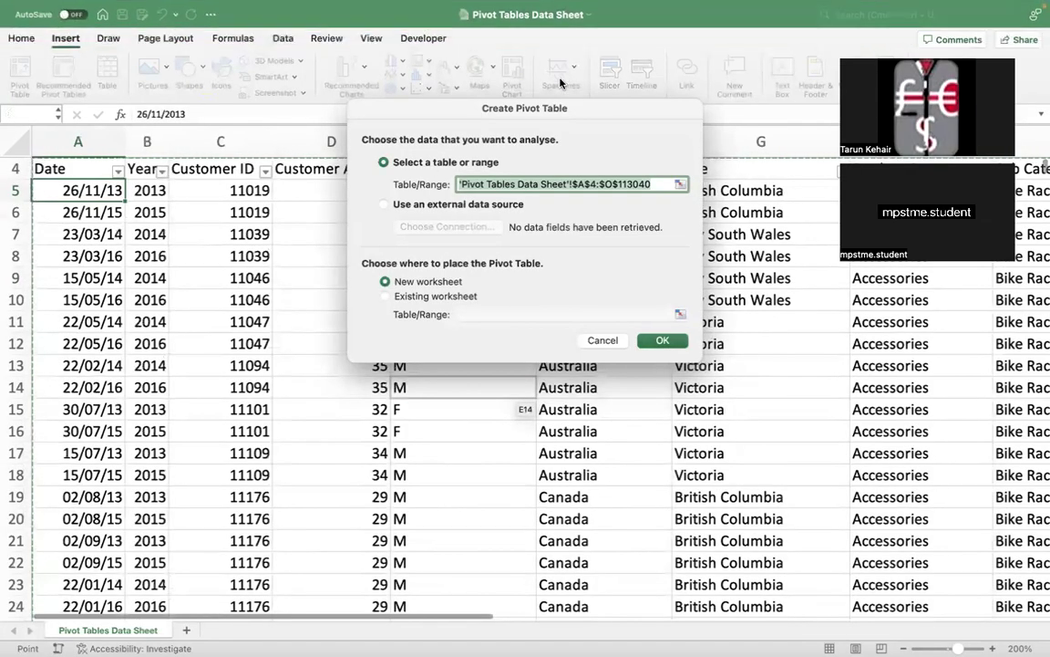
pyautogui.click(663, 343)
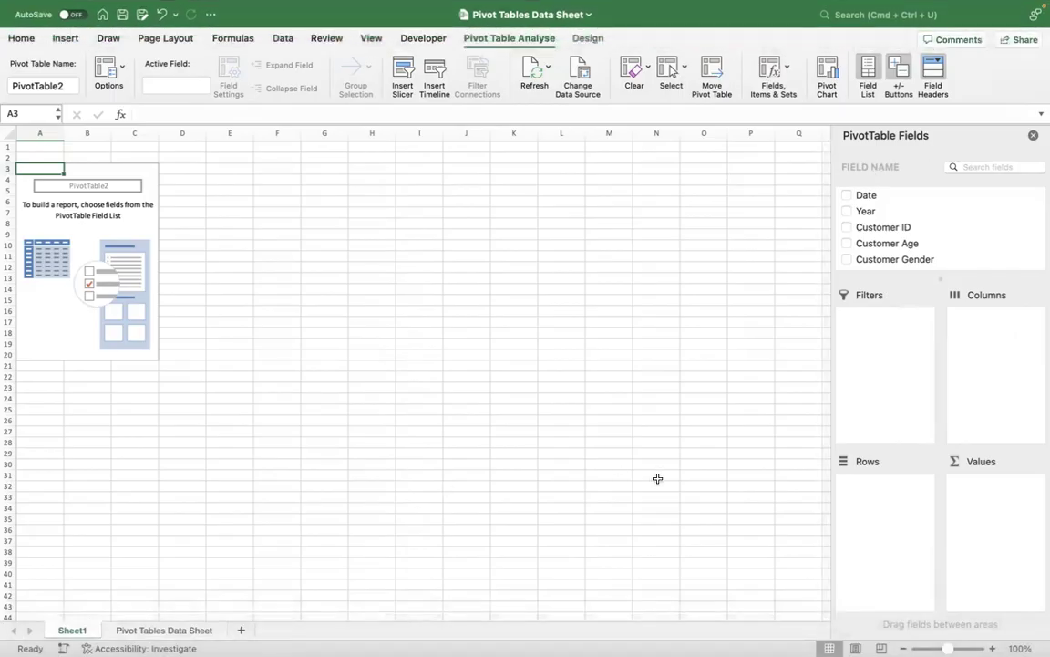
# Set the sheet zoom to 200%
pyautogui.click(1020, 649)
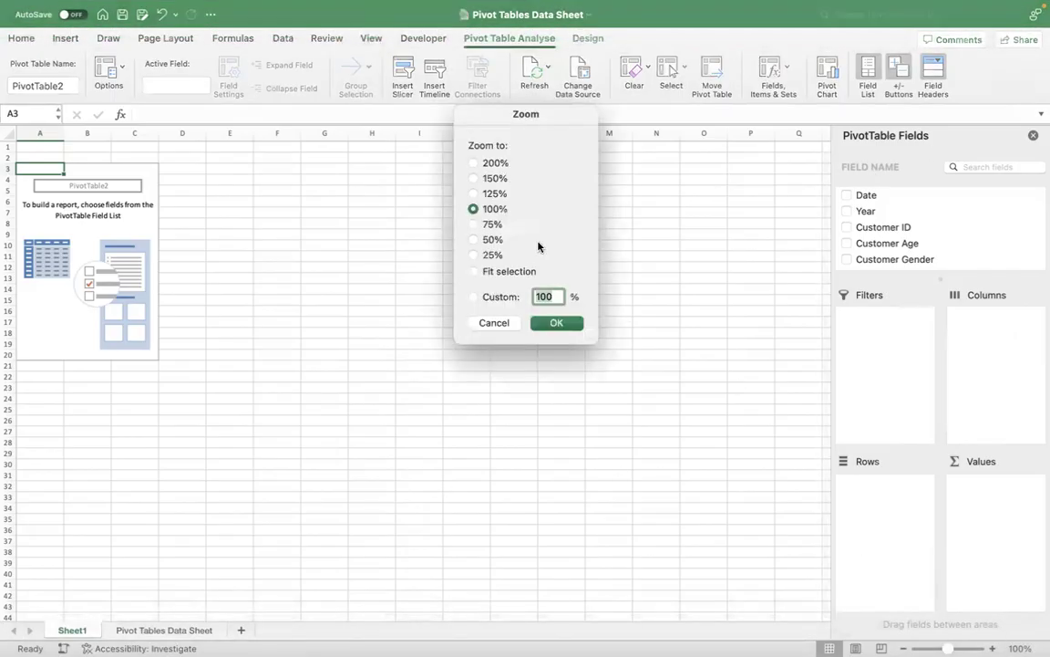
pyautogui.click(488, 163)
pyautogui.click(558, 323)
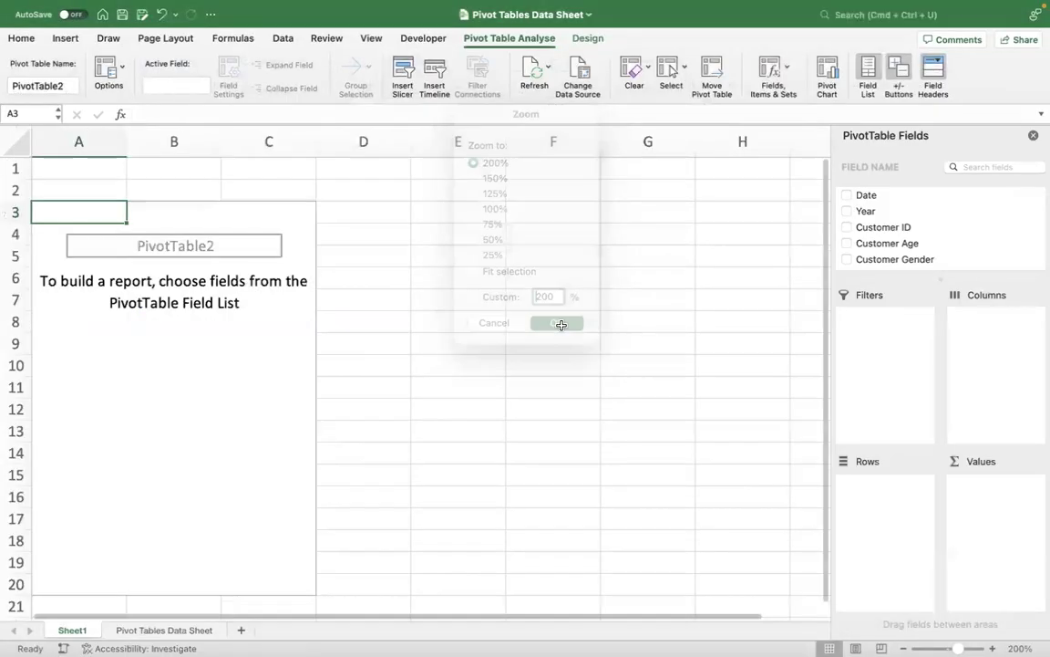
# Place Product Category in Rows, Country in Columns and Revenue in Values
pyautogui.scroll(-1, 538, 242)
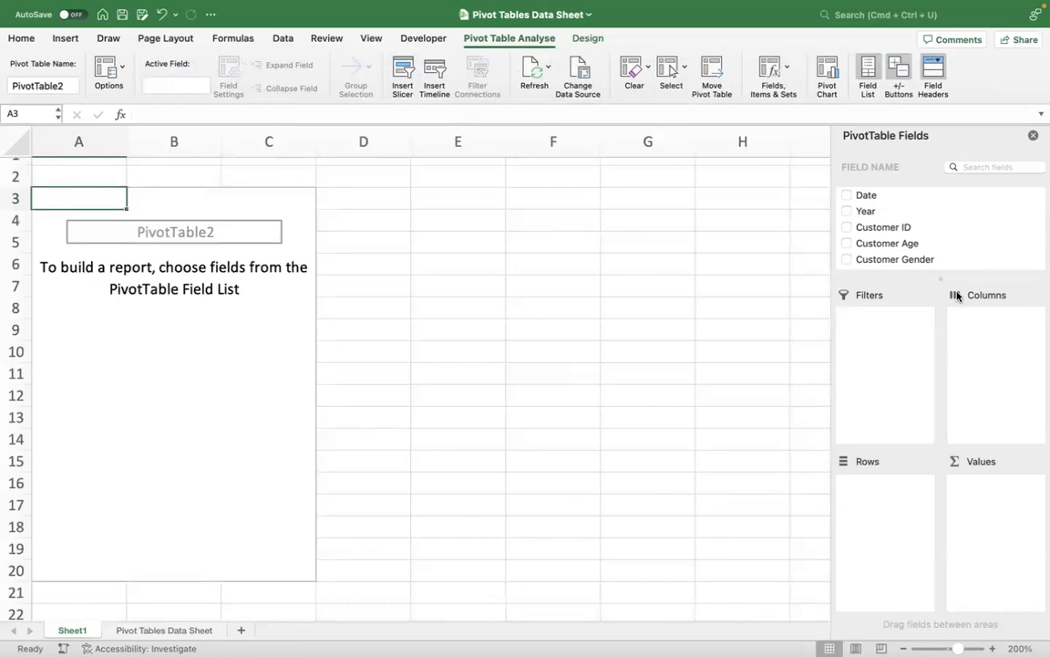
pyautogui.scroll(-1, 942, 253)
pyautogui.scroll(-3, 944, 253)
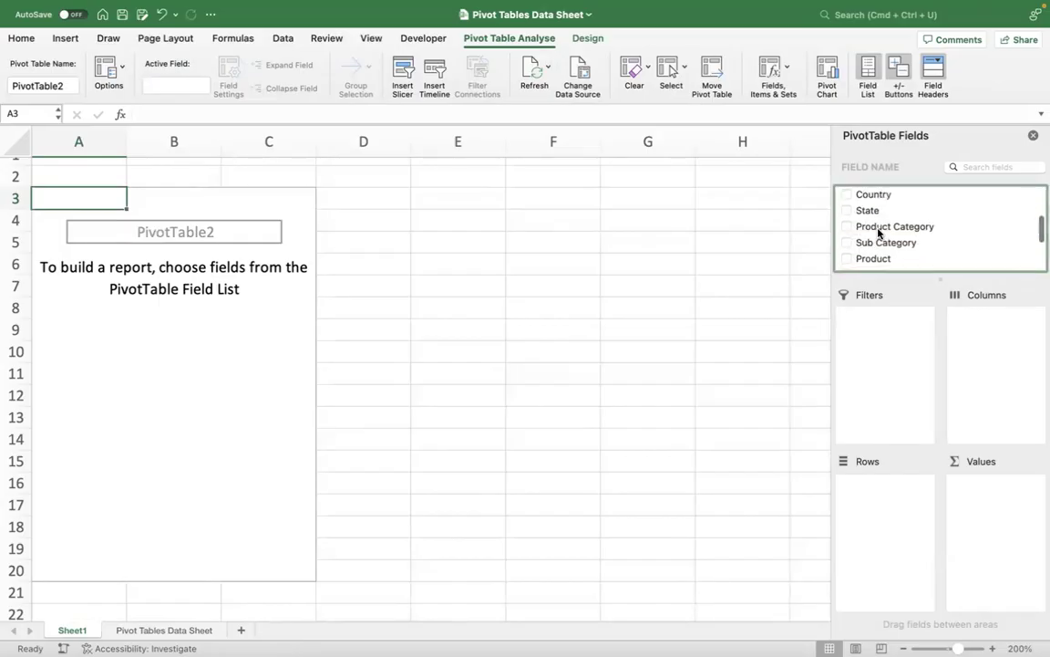
pyautogui.moveTo(878, 233); pyautogui.dragTo(880, 505)
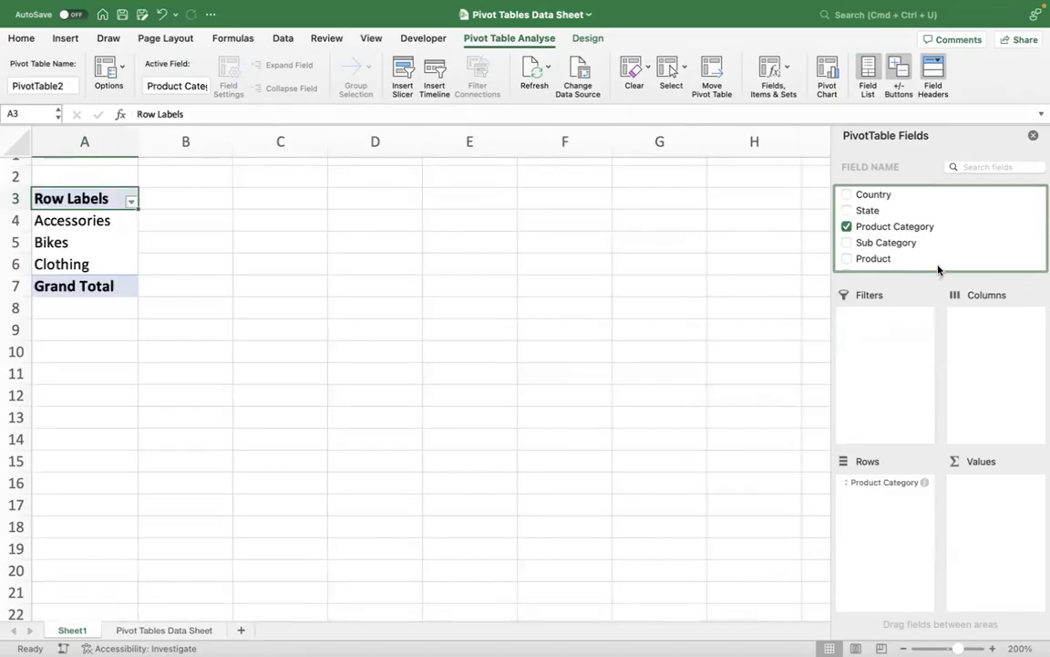
pyautogui.moveTo(874, 195); pyautogui.dragTo(991, 321)
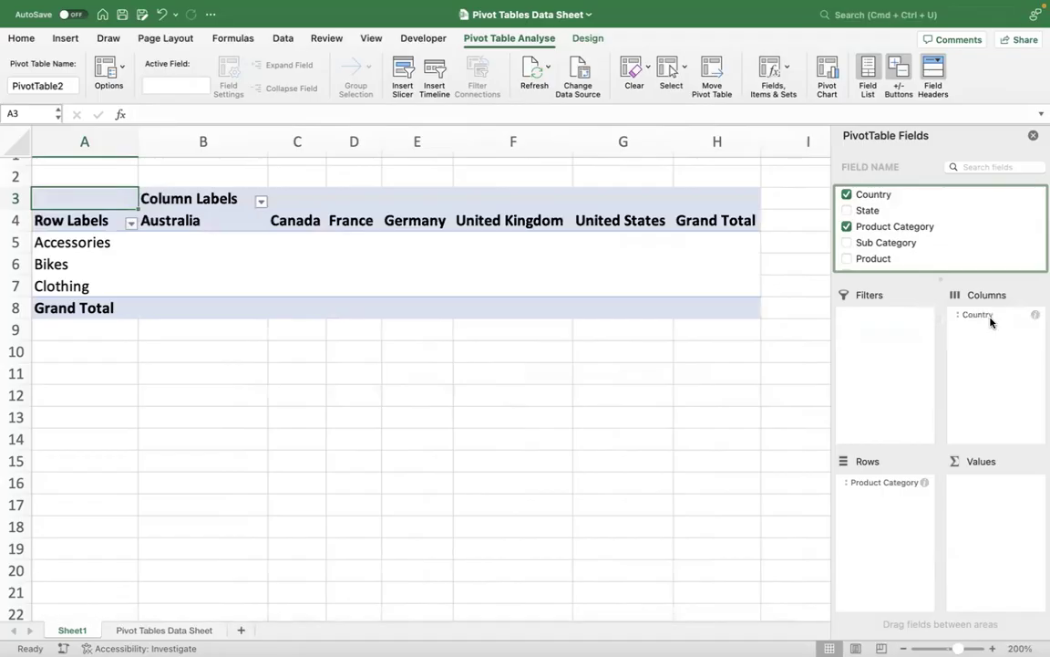
pyautogui.scroll(-1, 971, 253)
pyautogui.scroll(-3, 971, 255)
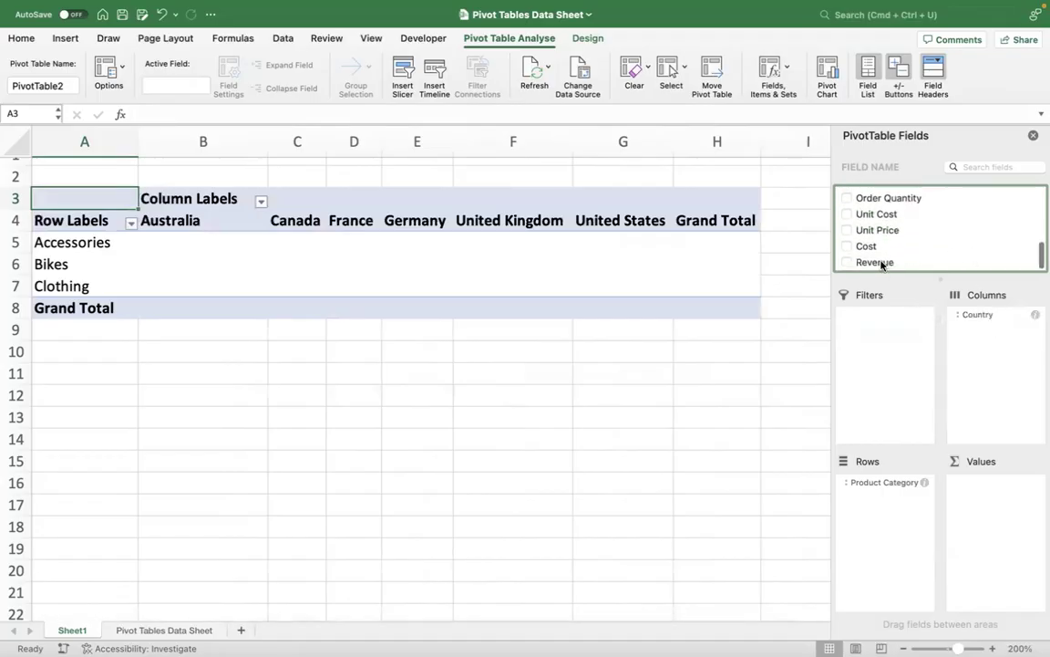
pyautogui.moveTo(881, 262)
pyautogui.mouseDown()
pyautogui.moveTo(1017, 511)
pyautogui.moveTo(1008, 499)
pyautogui.mouseUp()
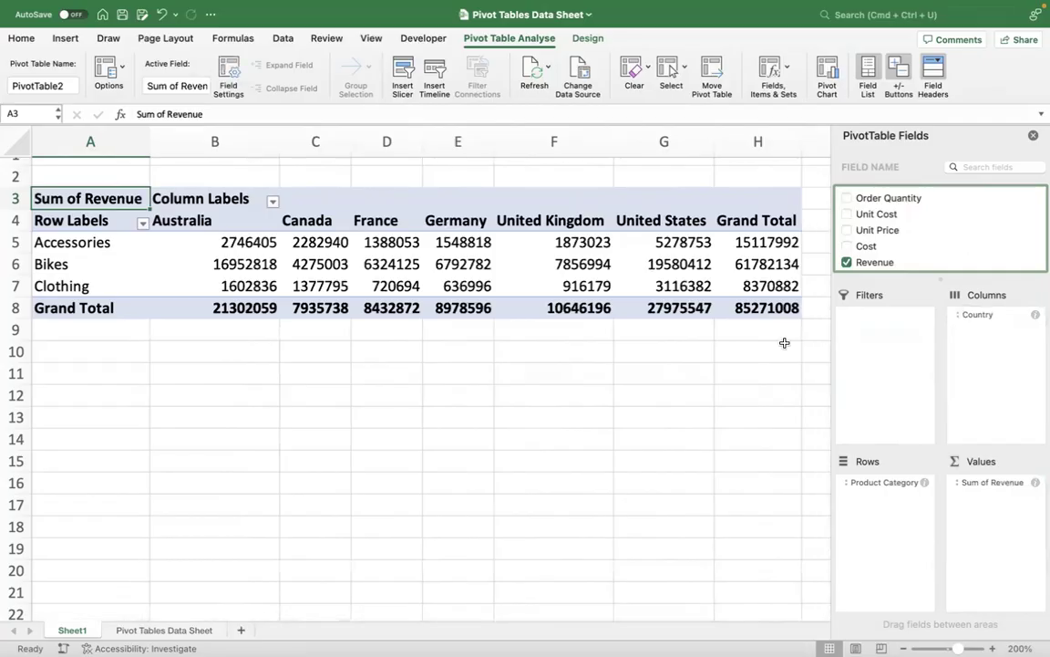
# Format pivot columns B to H in Comma Style with zero decimal places
pyautogui.click(579, 415)
pyautogui.click(215, 140)
pyautogui.scroll(1, 402, 140)
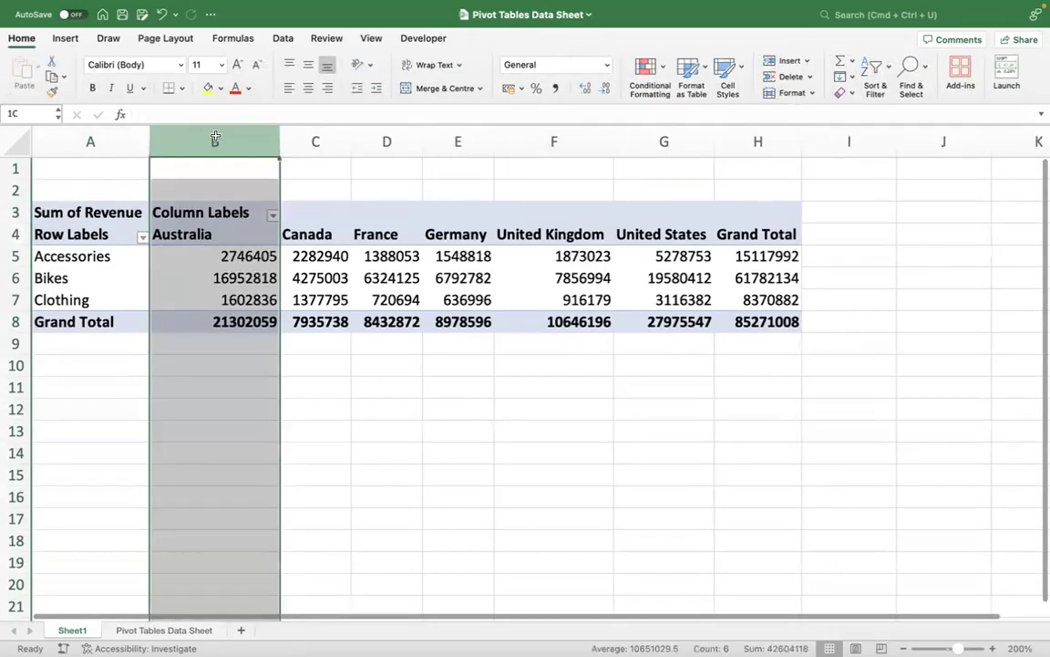
pyautogui.moveTo(402, 140); pyautogui.dragTo(745, 178)
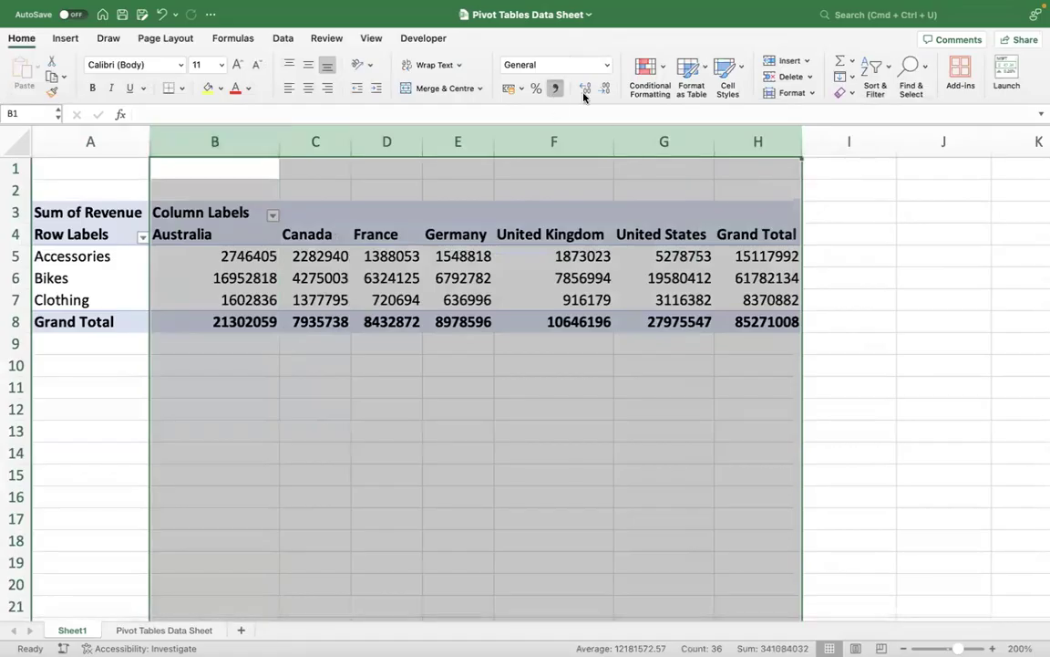
pyautogui.click(556, 87)
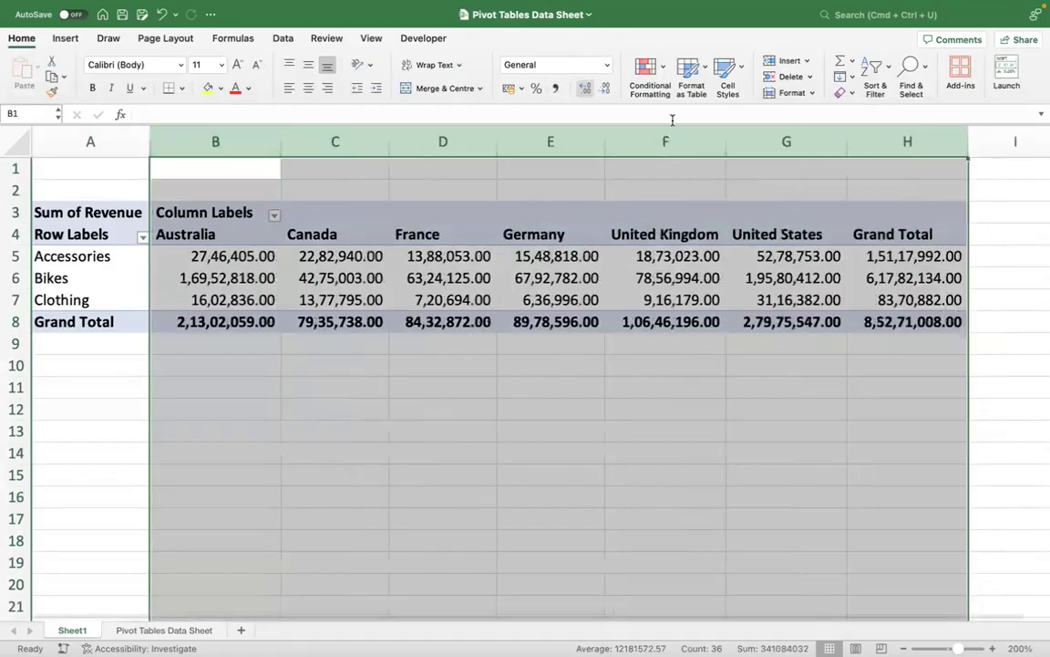
pyautogui.click(603, 88)
pyautogui.click(602, 89)
pyautogui.click(625, 520)
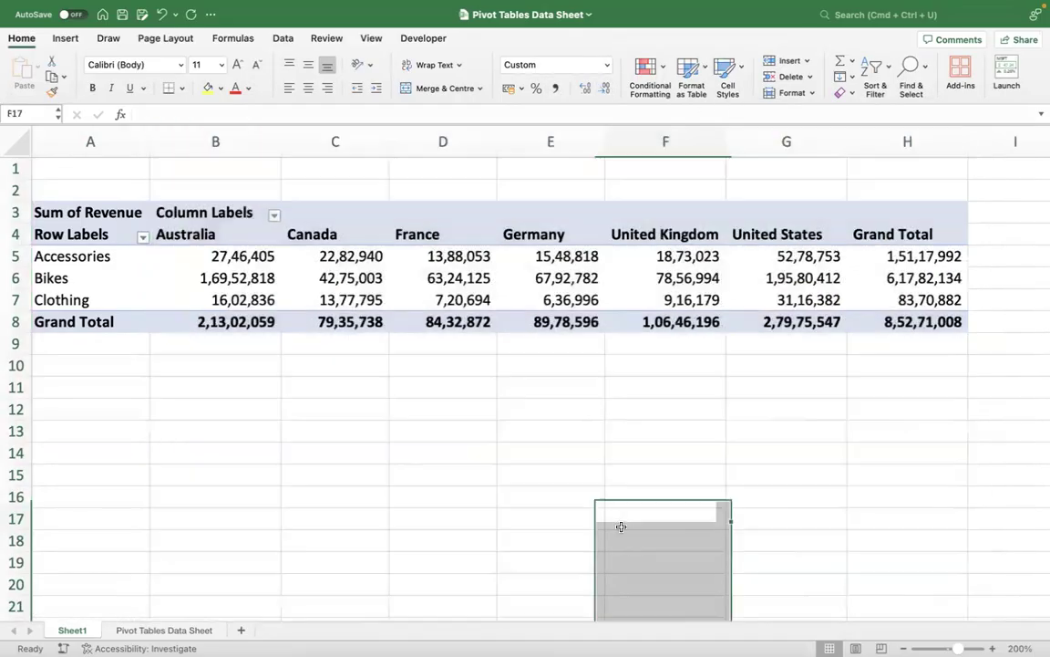
pyautogui.click(164, 630)
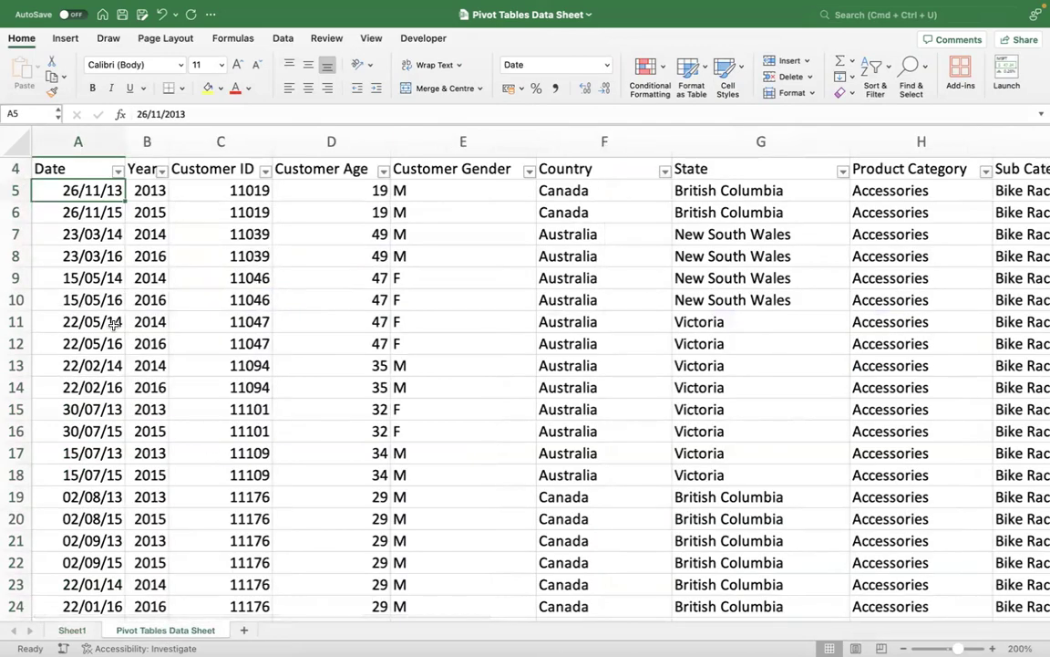
pyautogui.press('Down')
pyautogui.hotkey('ctrl', 'Down')
pyautogui.press('Down')
pyautogui.press('Up')
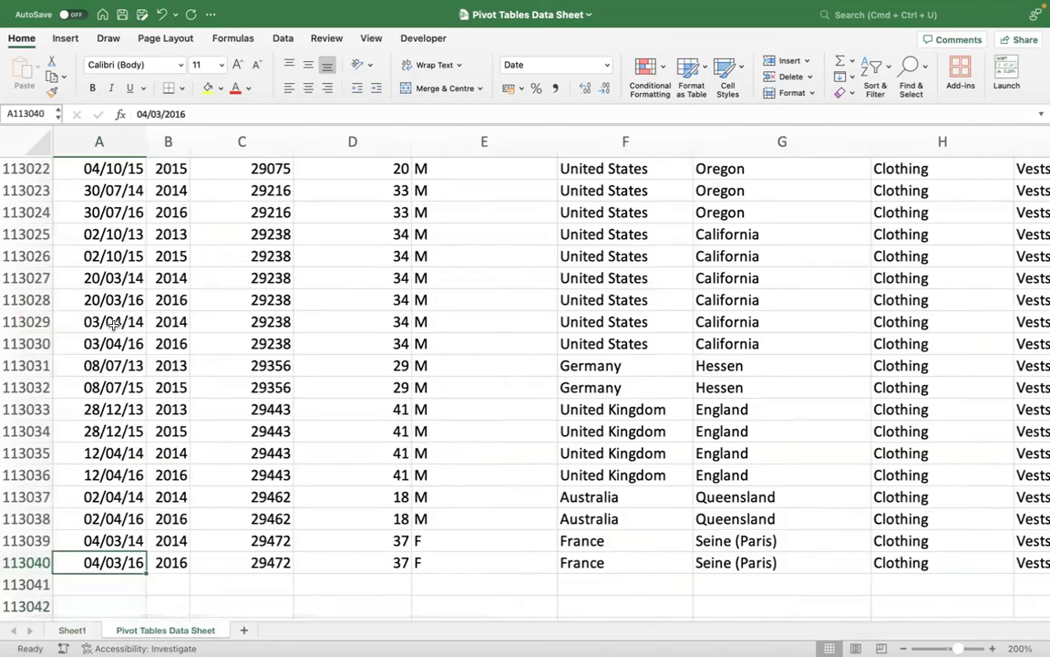
pyautogui.hotkey('ctrl', 'Up')
pyautogui.press('Right')
pyautogui.hotkey('ctrl', 'Right')
pyautogui.press('Left')
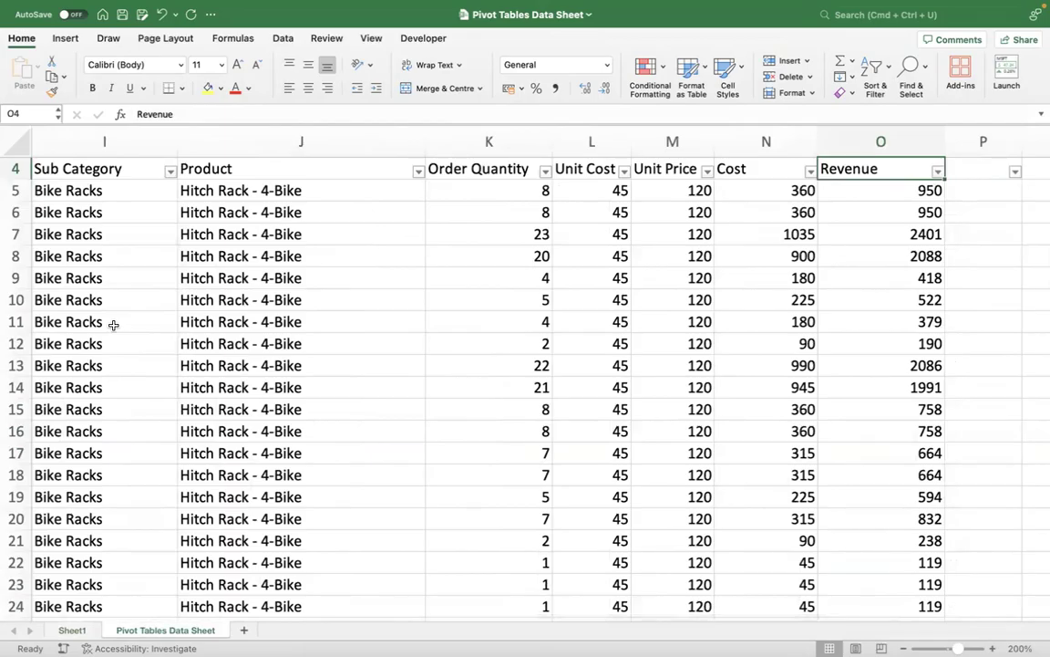
pyautogui.hotkey('ctrl', 'Left')
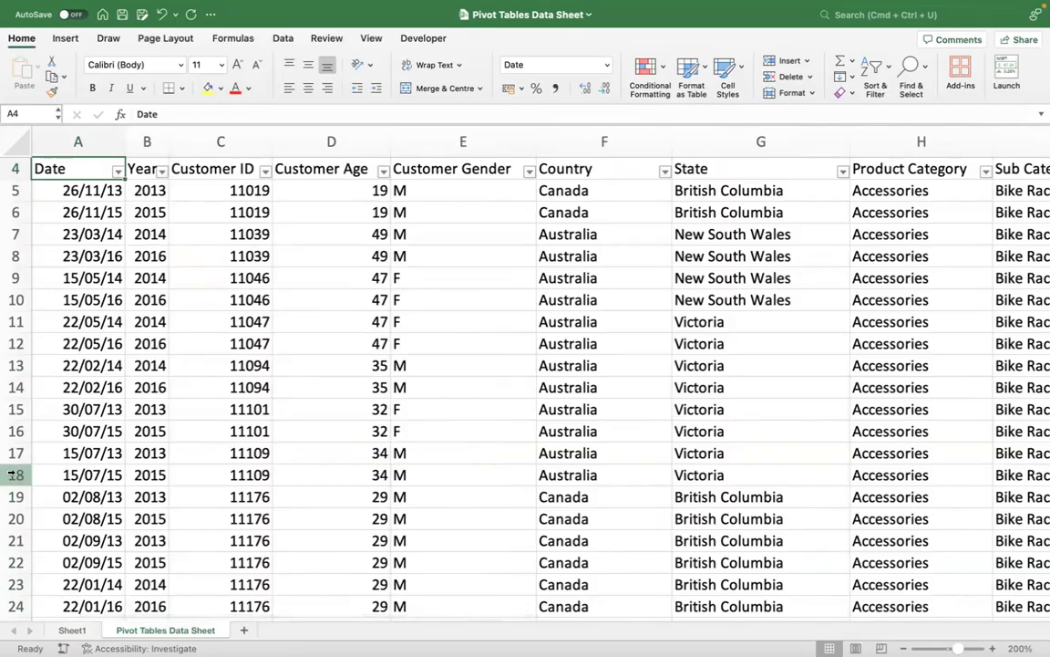
pyautogui.click(72, 630)
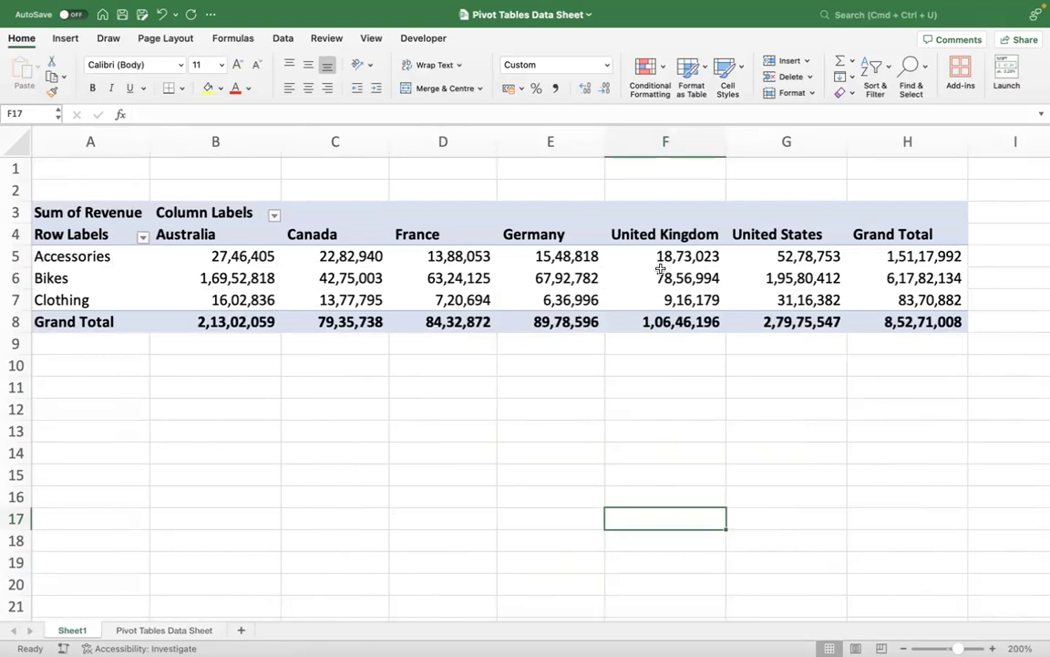
# Fill cell E6, Germany's Bikes revenue of 67,92,782, with yellow
pyautogui.click(577, 281)
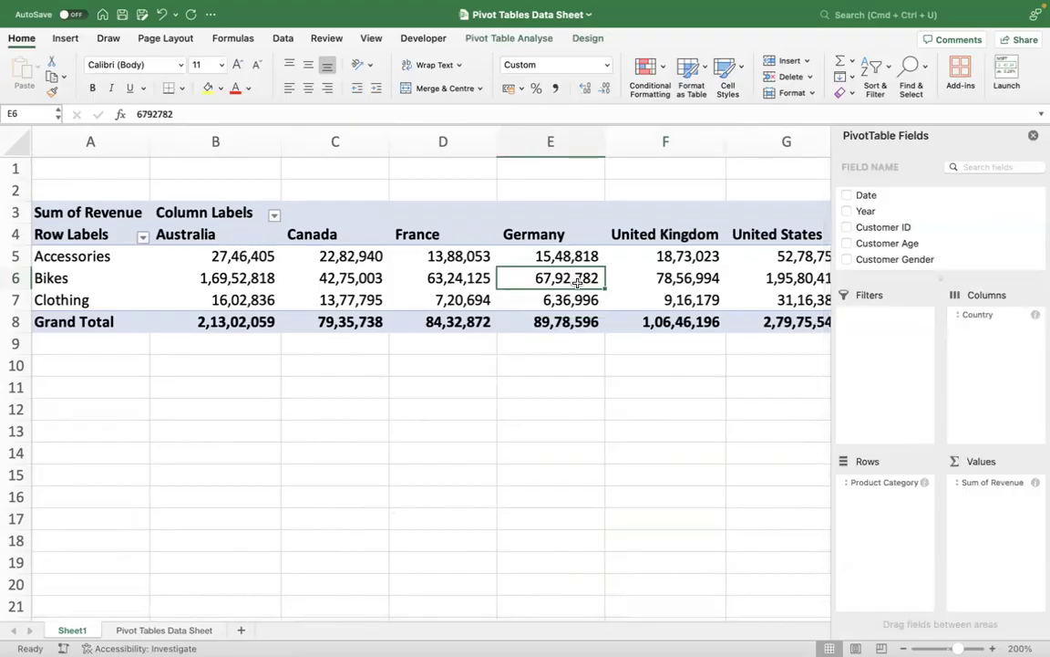
pyautogui.click(208, 87)
pyautogui.click(540, 403)
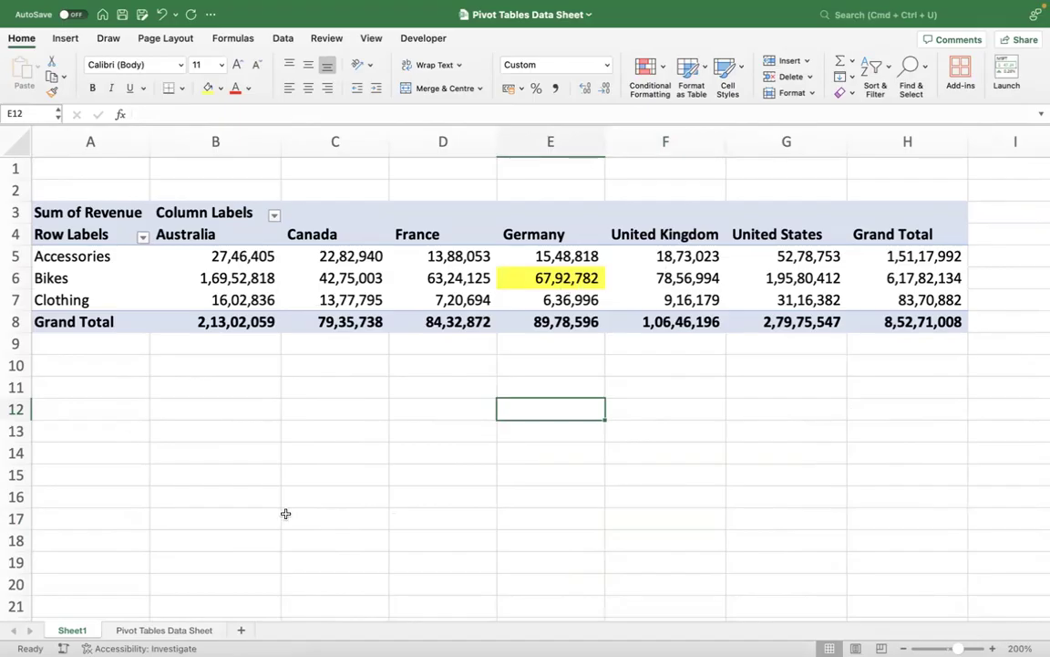
# On the Pivot Tables Data Sheet, clear the old revenue total in cell O3
pyautogui.click(161, 632)
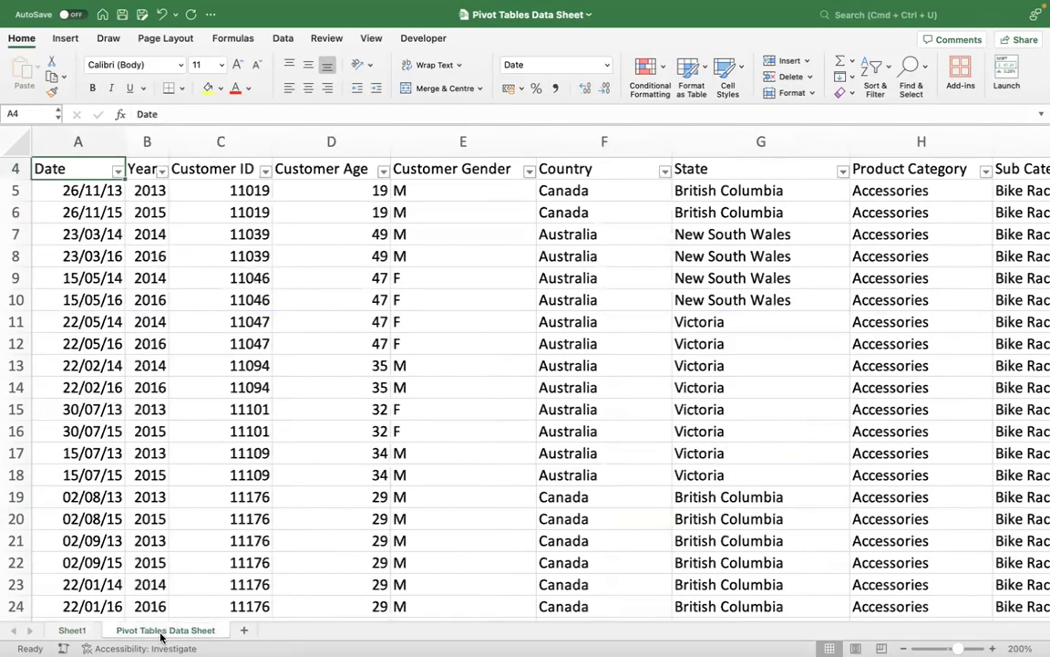
pyautogui.scroll(3, 427, 405)
pyautogui.press('Right')
pyautogui.press('Right')
pyautogui.press('Right')
pyautogui.press('Up')
pyautogui.press('Right')
pyautogui.press('Right')
pyautogui.press('Right')
pyautogui.press('Right')
pyautogui.press('Right')
pyautogui.press('Right')
pyautogui.press('Right')
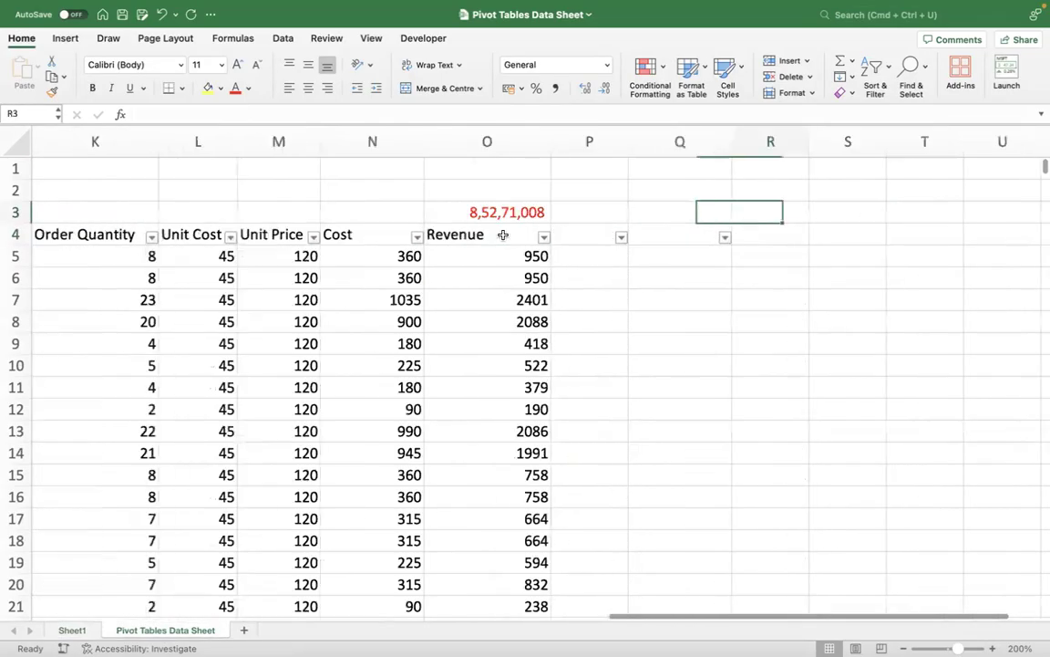
pyautogui.press('Left')
pyautogui.press('Left')
pyautogui.press('Left')
pyautogui.press('BackSpace')
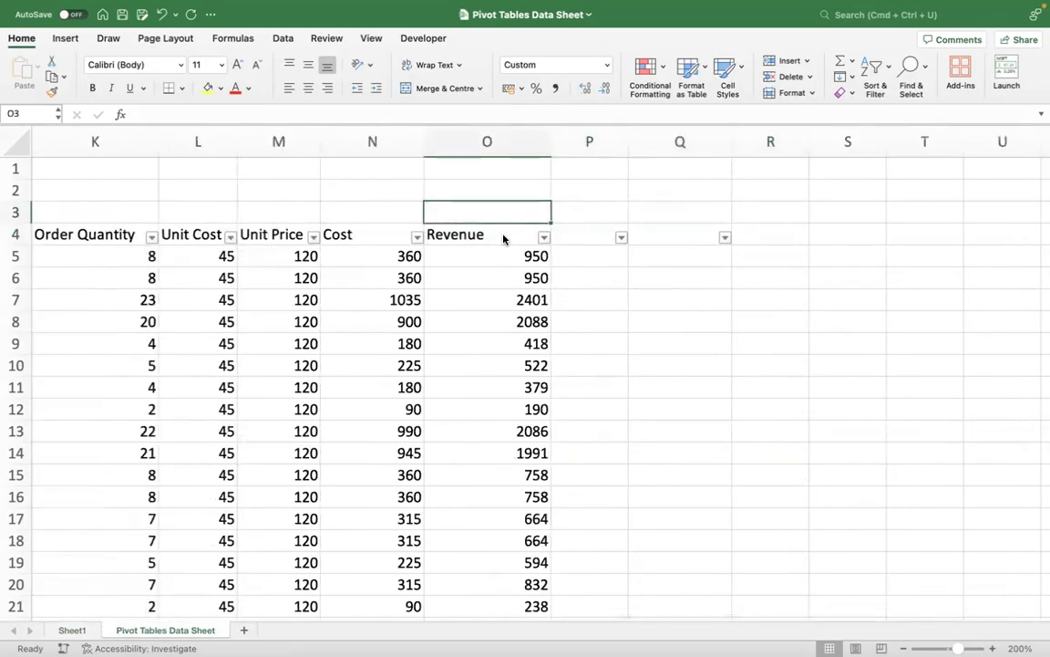
# Enter =SUBTOTAL(9,O5:O113040) in O3, returning 8,52,71,008
pyautogui.write('=subtita')
pyautogui.press('BackSpace')
pyautogui.press('BackSpace')
pyautogui.press('BackSpace')
pyautogui.write('otal(')
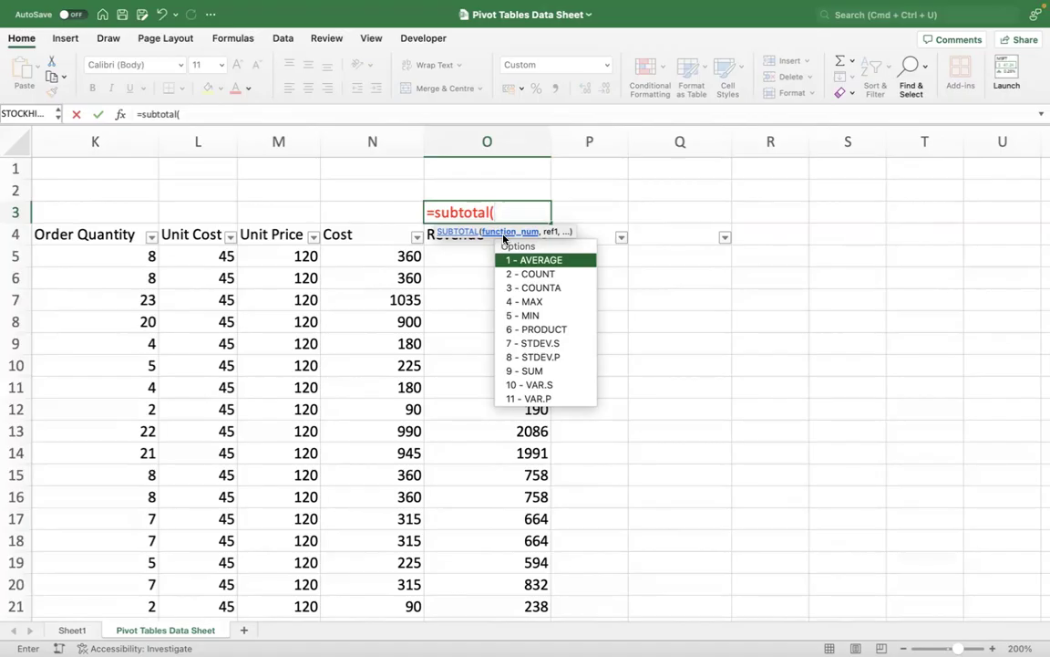
pyautogui.write('9,')
pyautogui.click(503, 239)
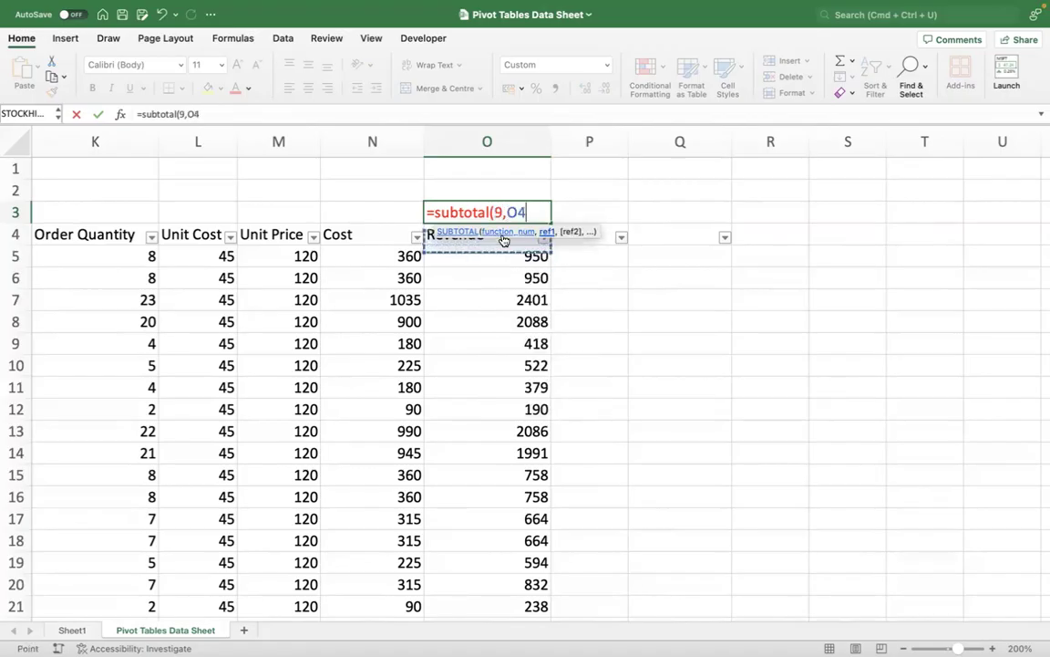
pyautogui.press('Down')
pyautogui.hotkey('ctrl', 'shift', 'Down')
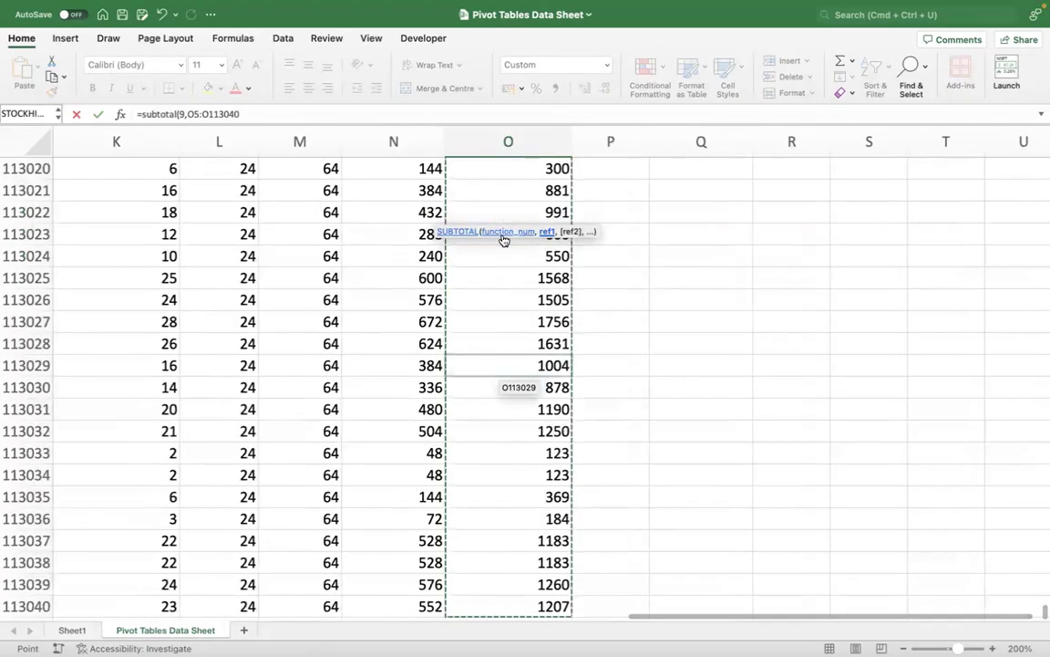
pyautogui.write(')')
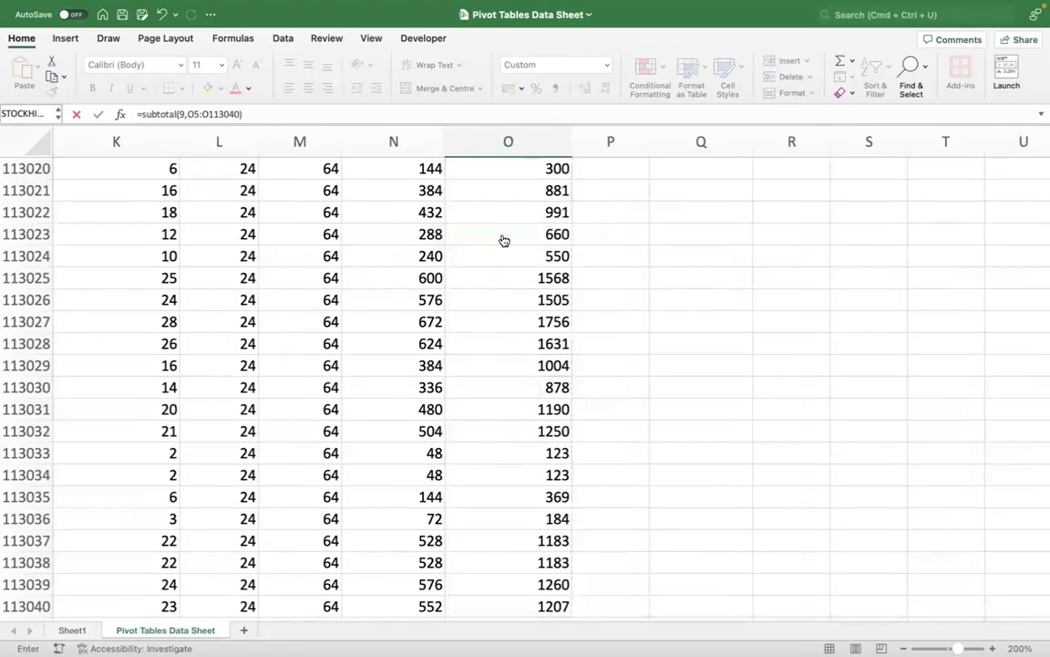
pyautogui.press('Return')
pyautogui.press('Up')
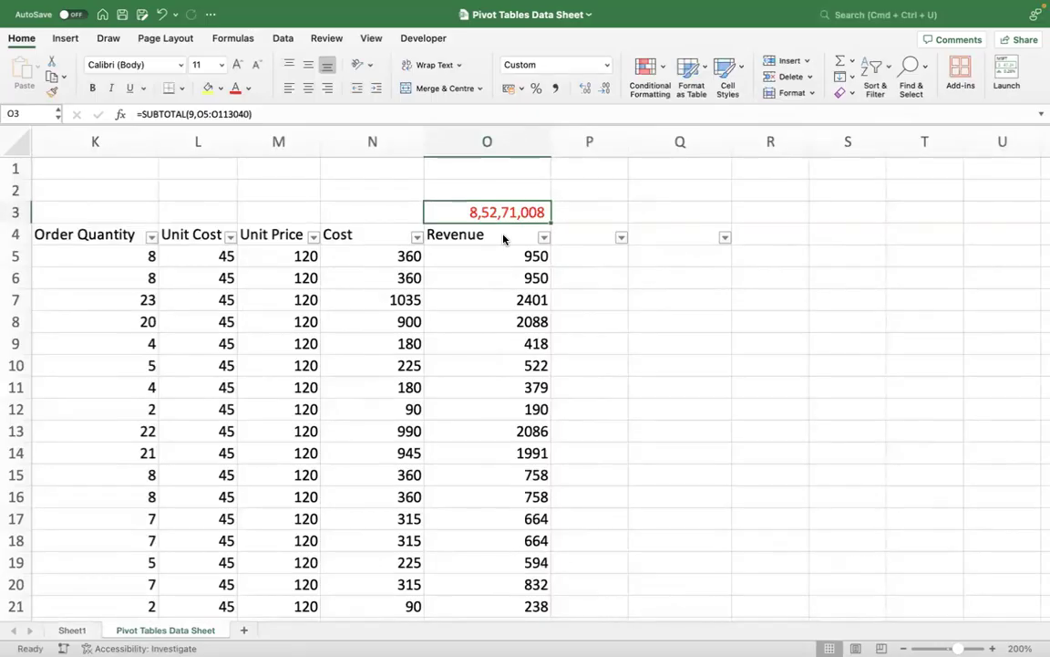
# Filter the Country column to show only Germany
pyautogui.hscroll(-5, 456, 236)
pyautogui.hscroll(-3, 456, 236)
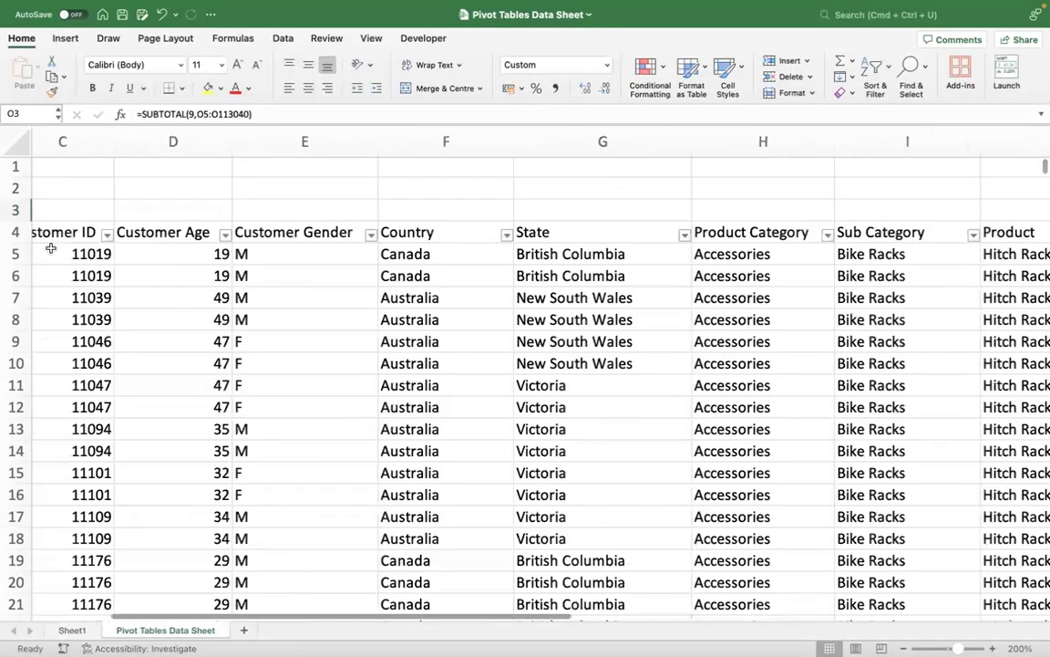
pyautogui.scroll(-1, 531, 274)
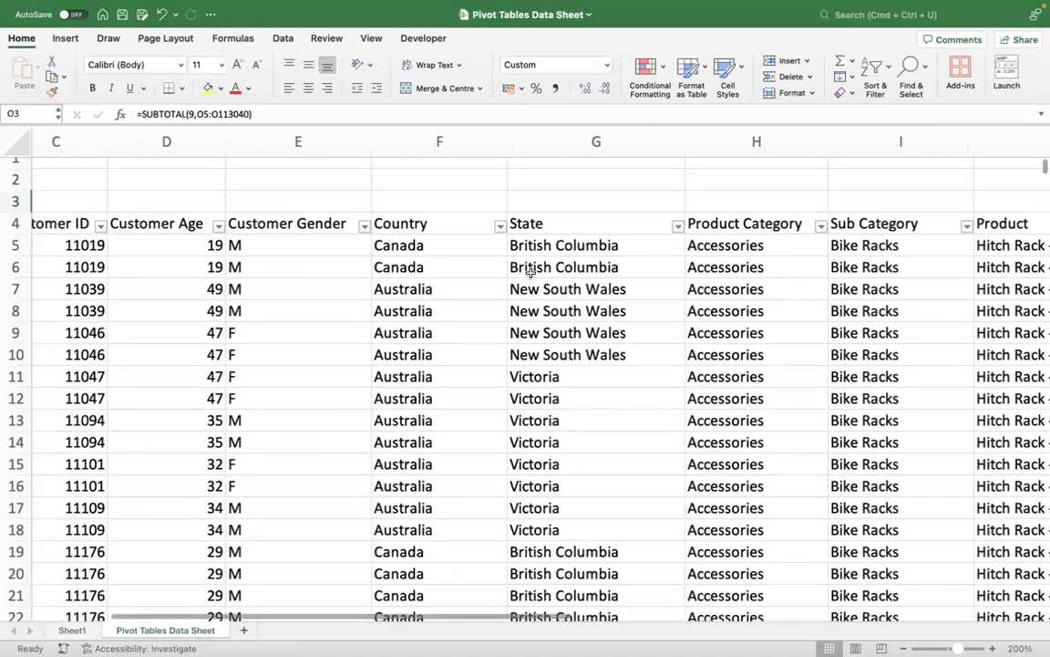
pyautogui.click(499, 226)
pyautogui.click(546, 400)
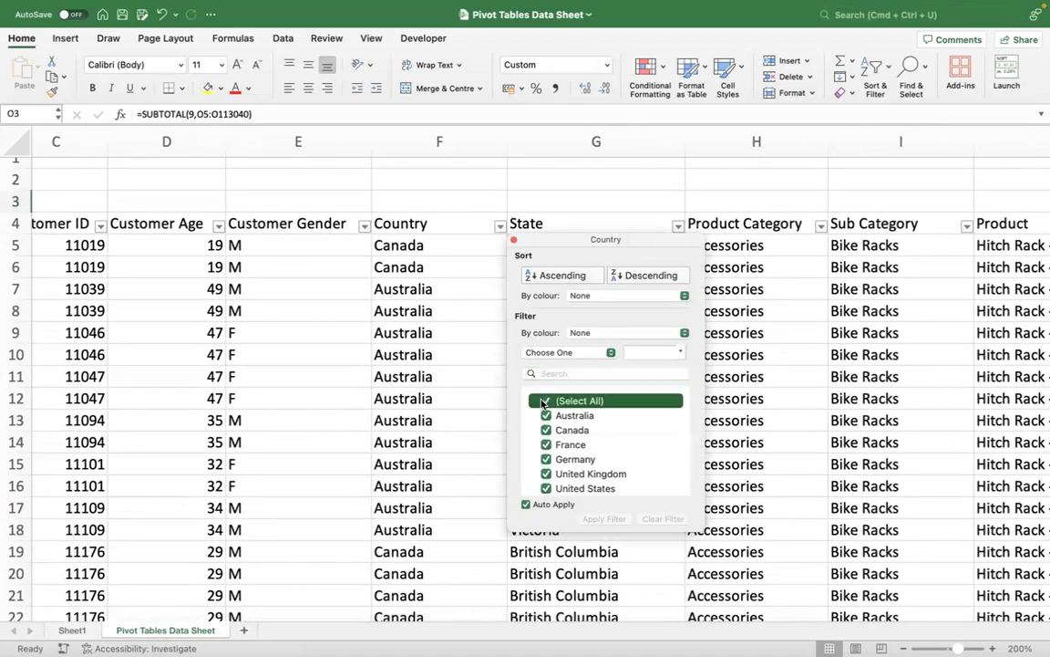
pyautogui.click(548, 459)
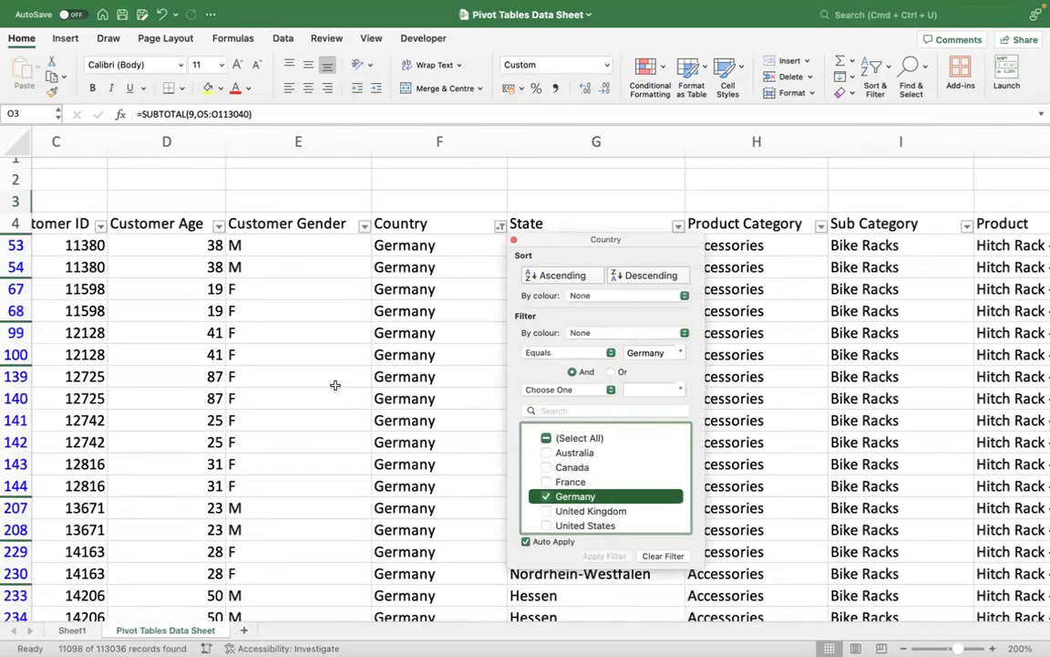
pyautogui.click(372, 332)
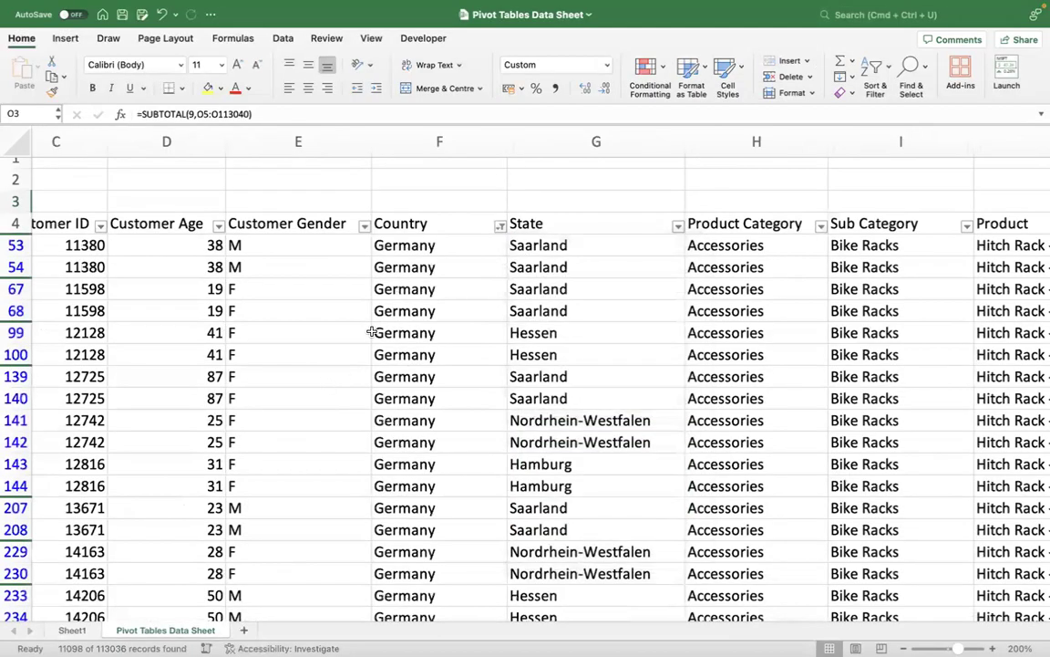
# Filter Product Category to Bikes only, so the O3 subtotal shows 67,92,782
pyautogui.hscroll(10, 372, 332)
pyautogui.press('Left')
pyautogui.press('Left')
pyautogui.press('Left')
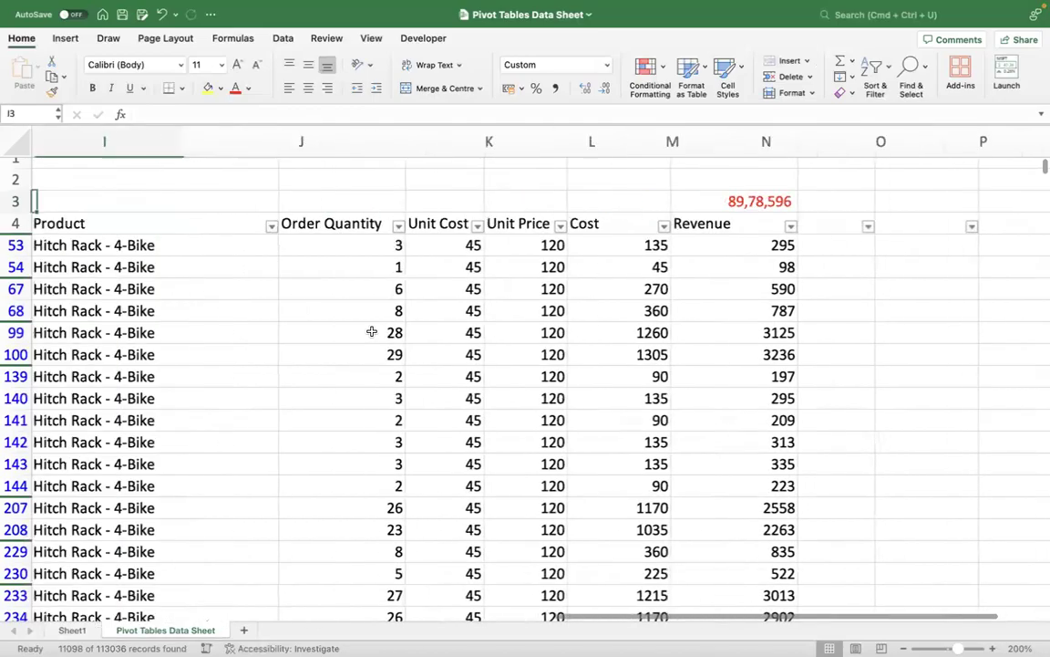
pyautogui.press('Left')
pyautogui.press('Left')
pyautogui.press('Left')
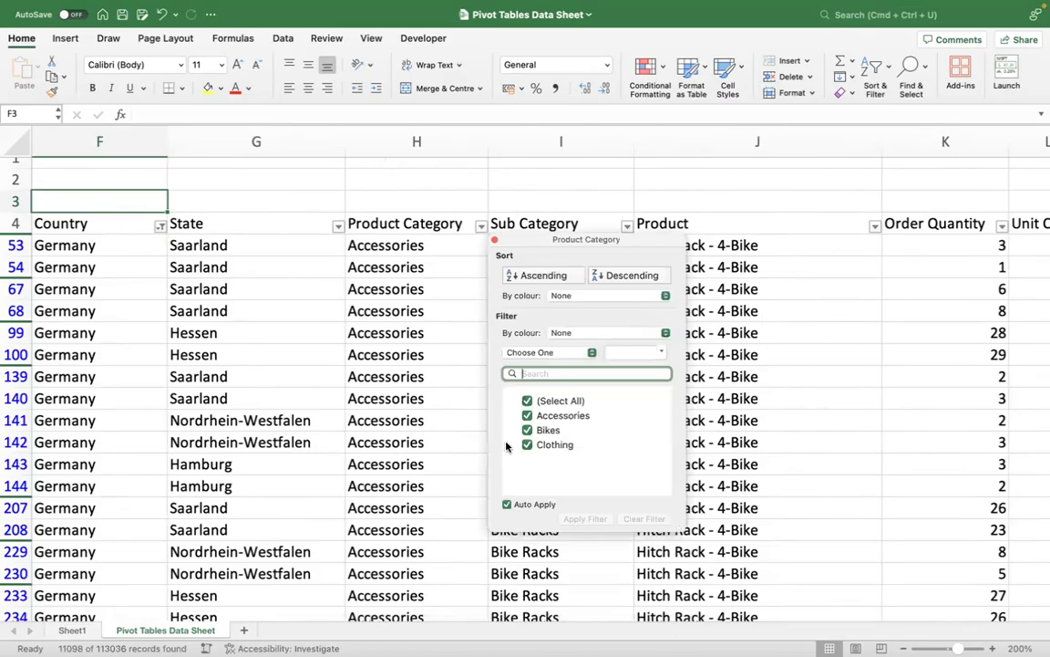
pyautogui.click(527, 400)
pyautogui.click(527, 430)
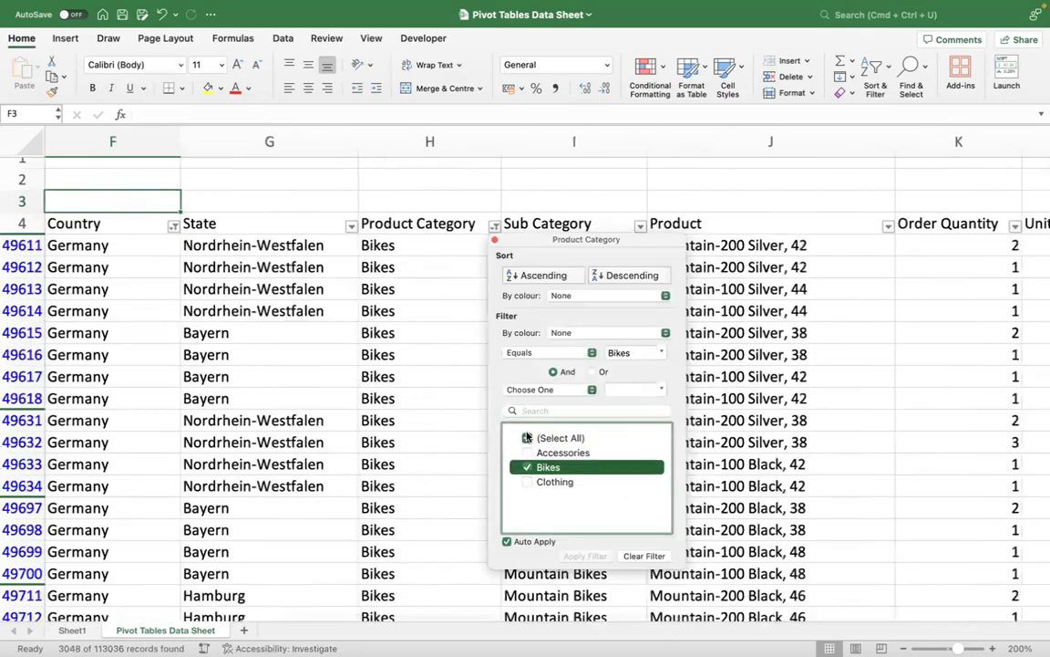
pyautogui.click(292, 461)
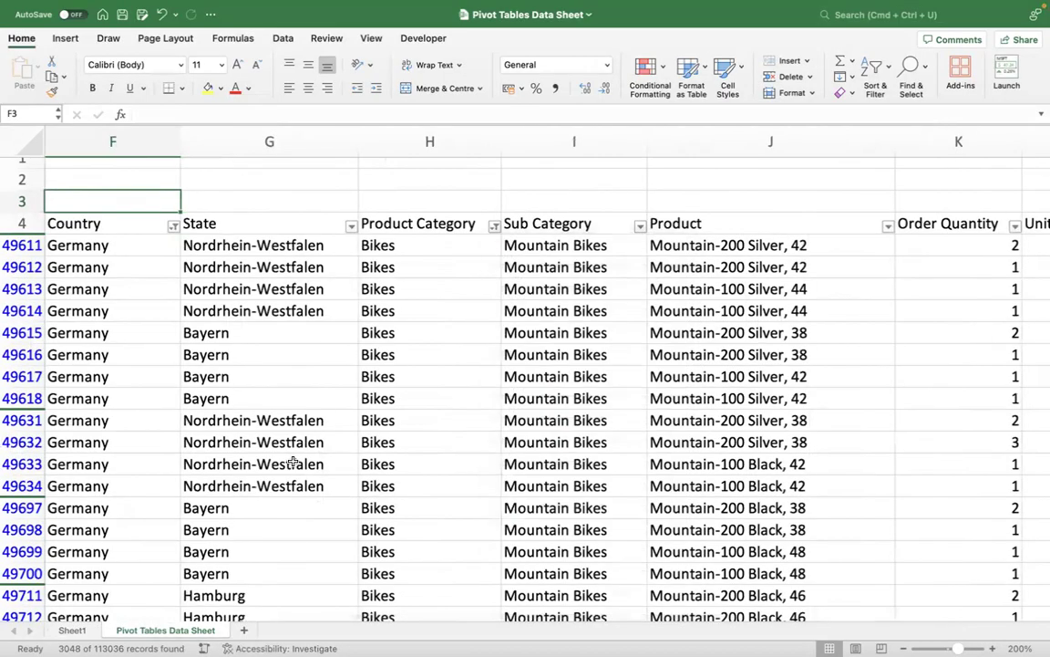
pyautogui.press('Right')
pyautogui.press('Right')
pyautogui.press('Right')
pyautogui.press('Right')
pyautogui.press('Right')
pyautogui.press('Right')
pyautogui.press('Right')
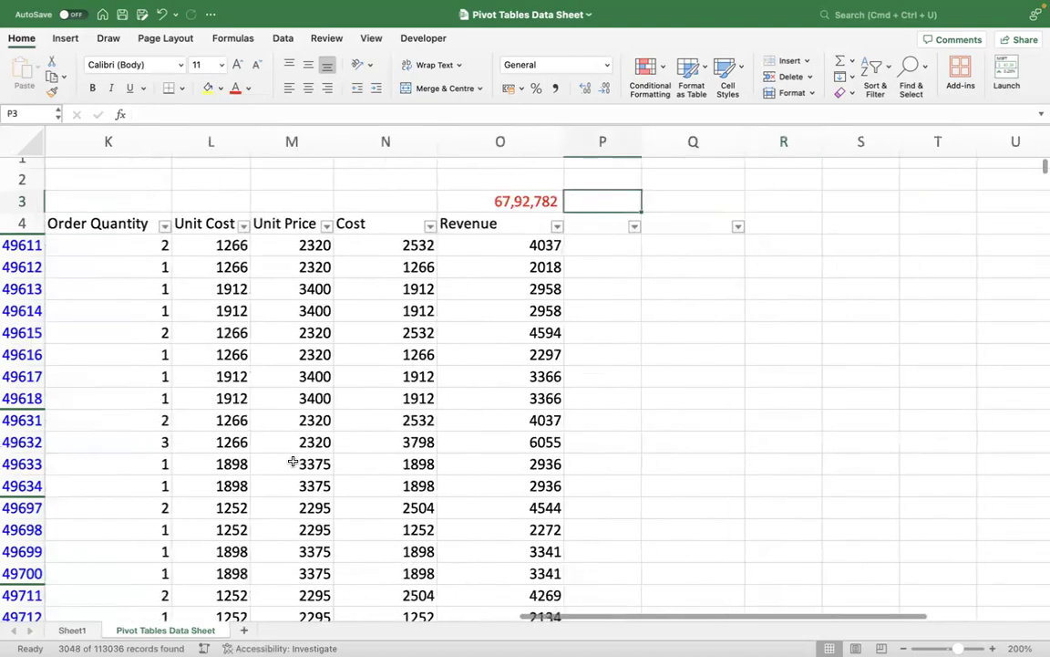
pyautogui.press('Left')
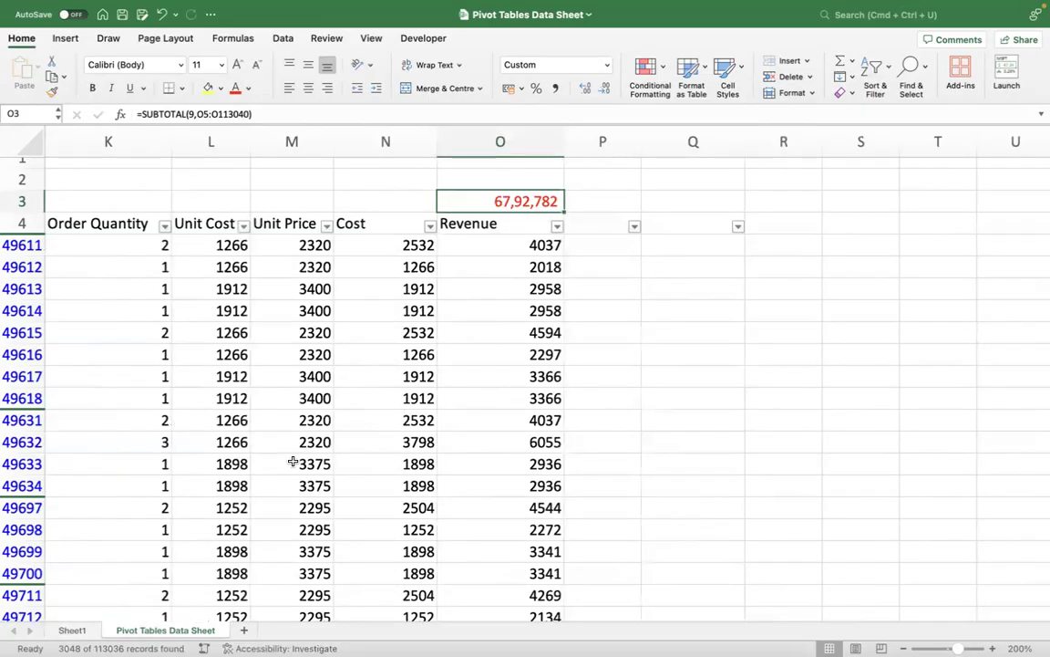
# Compare with the pivot, then turn AutoFilter off and on for row 4 to clear filters
pyautogui.click(67, 629)
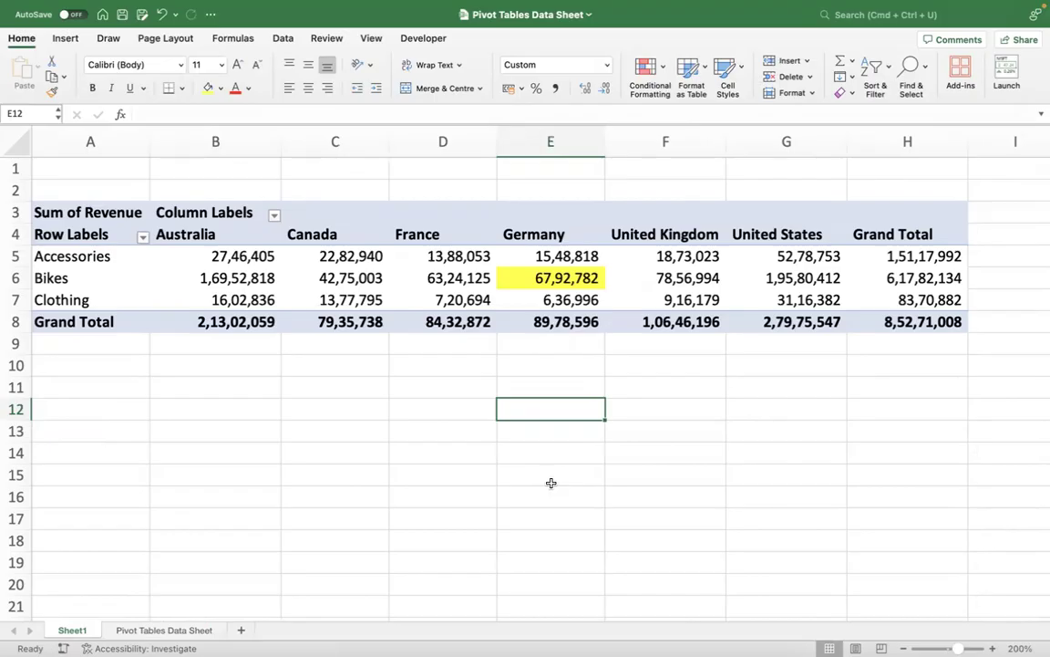
pyautogui.click(166, 634)
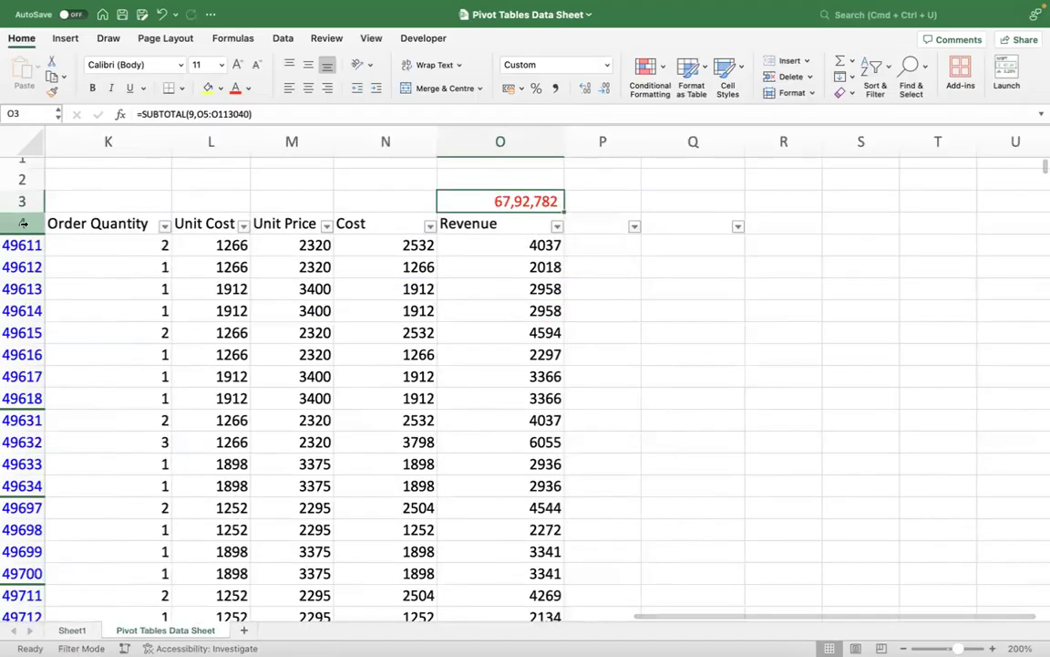
pyautogui.click(23, 223)
pyautogui.click(282, 38)
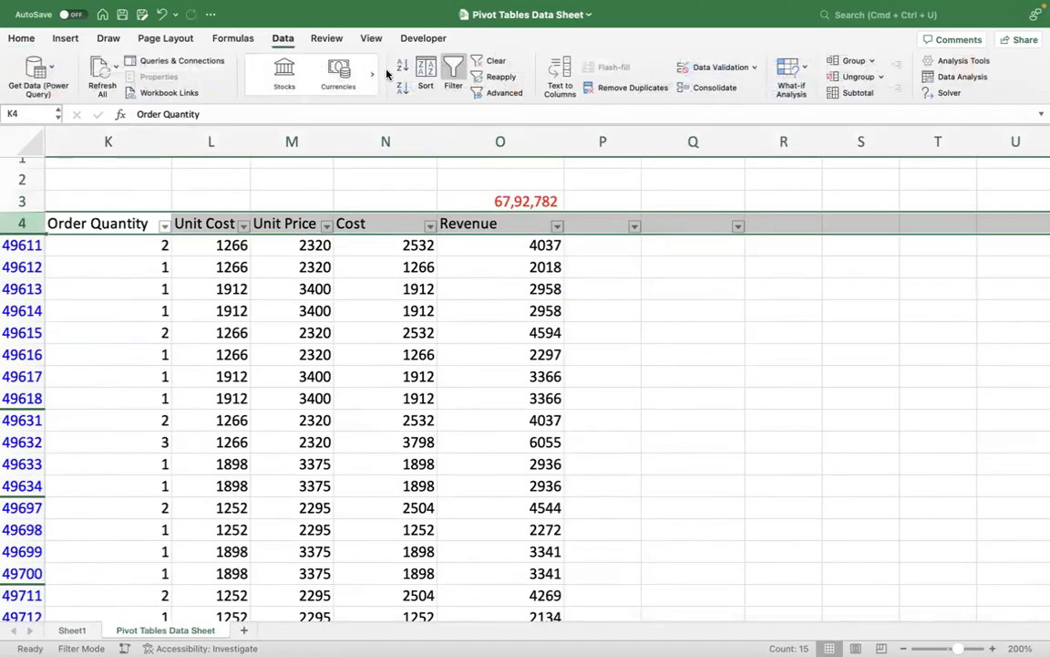
pyautogui.click(452, 67)
pyautogui.click(451, 68)
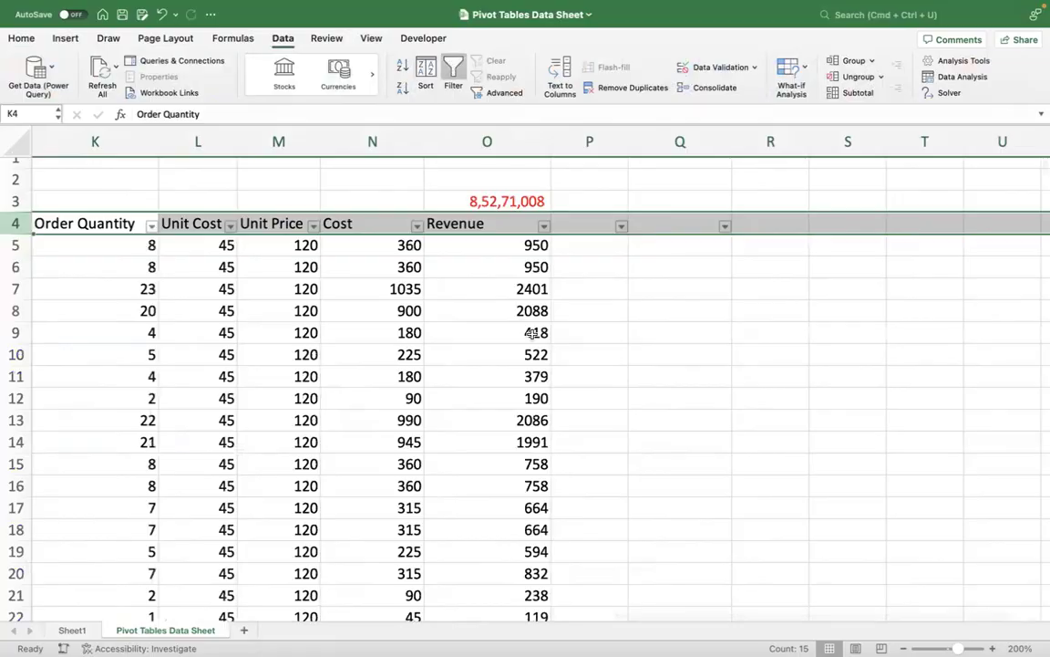
# Browse the unfiltered Revenue and Country columns to confirm all rows are back
pyautogui.click(532, 362)
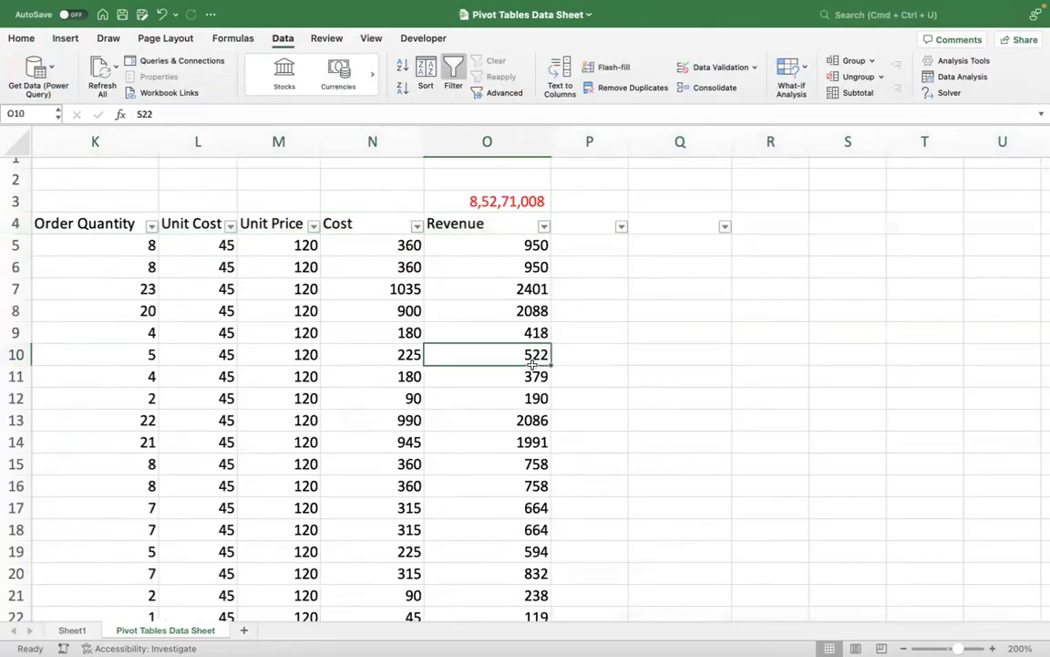
pyautogui.press('Up')
pyautogui.press('Up')
pyautogui.press('Up')
pyautogui.press('Up')
pyautogui.press('Down')
pyautogui.press('Down')
pyautogui.press('Down')
pyautogui.press('Left')
pyautogui.press('Down')
pyautogui.press('Left')
pyautogui.press('Left')
pyautogui.press('Left')
pyautogui.press('Left')
pyautogui.press('Left')
pyautogui.press('Left')
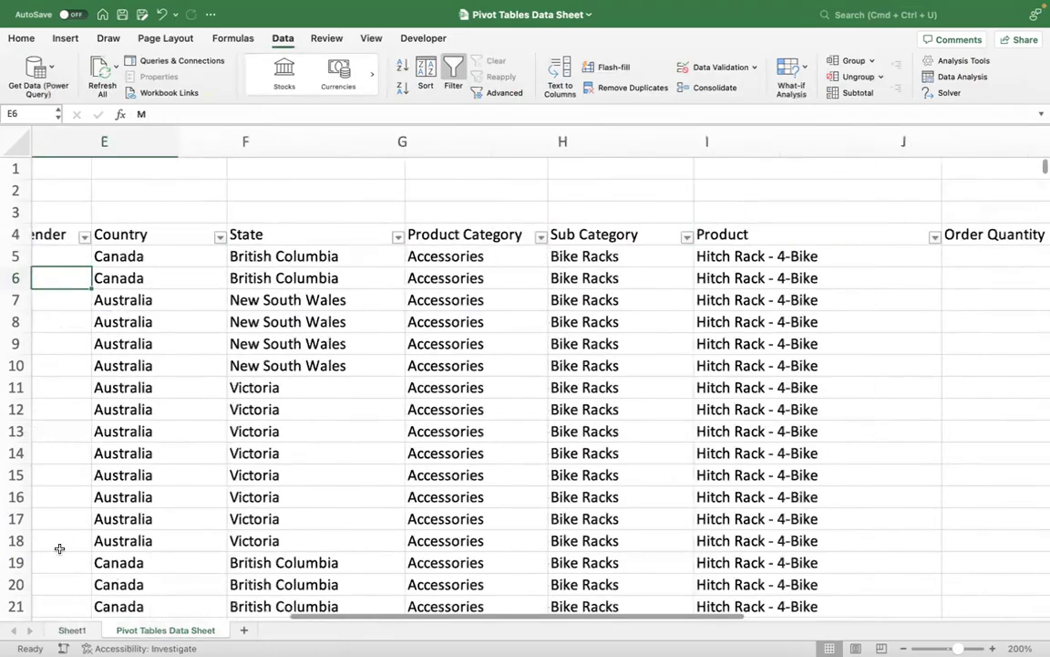
pyautogui.press('Left')
# Rename Sheet1 to 'Pivot Result Sheet'
pyautogui.doubleClick(64, 631)
pyautogui.write('Pivo')
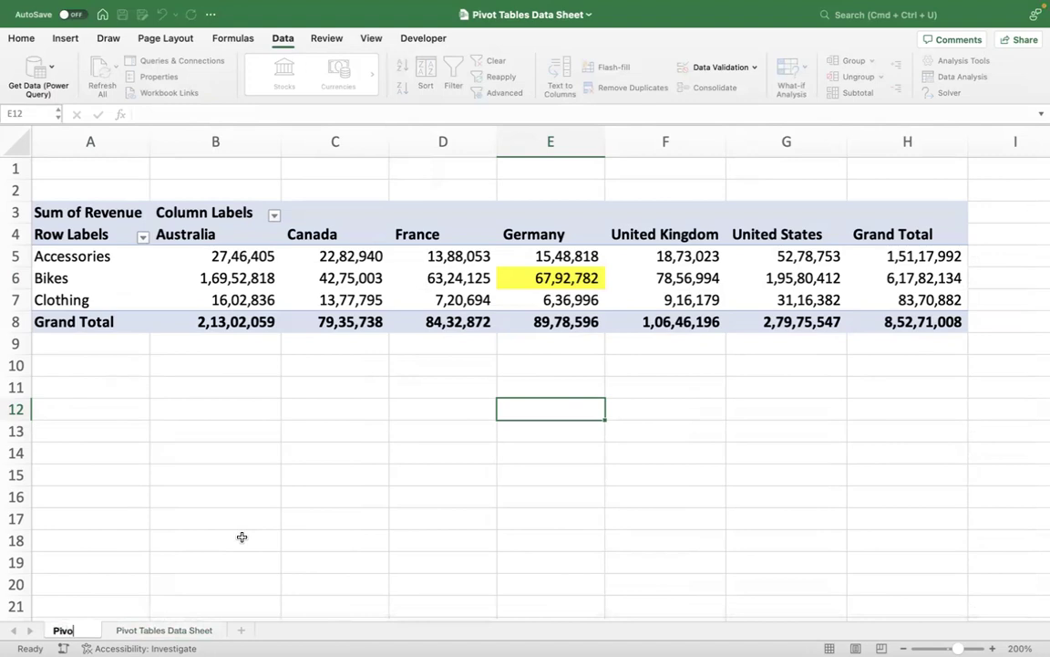
pyautogui.write('t Result Sheet')
pyautogui.click(394, 390)
# Select the Australia Bikes value inside the pivot table for charting
pyautogui.click(348, 279)
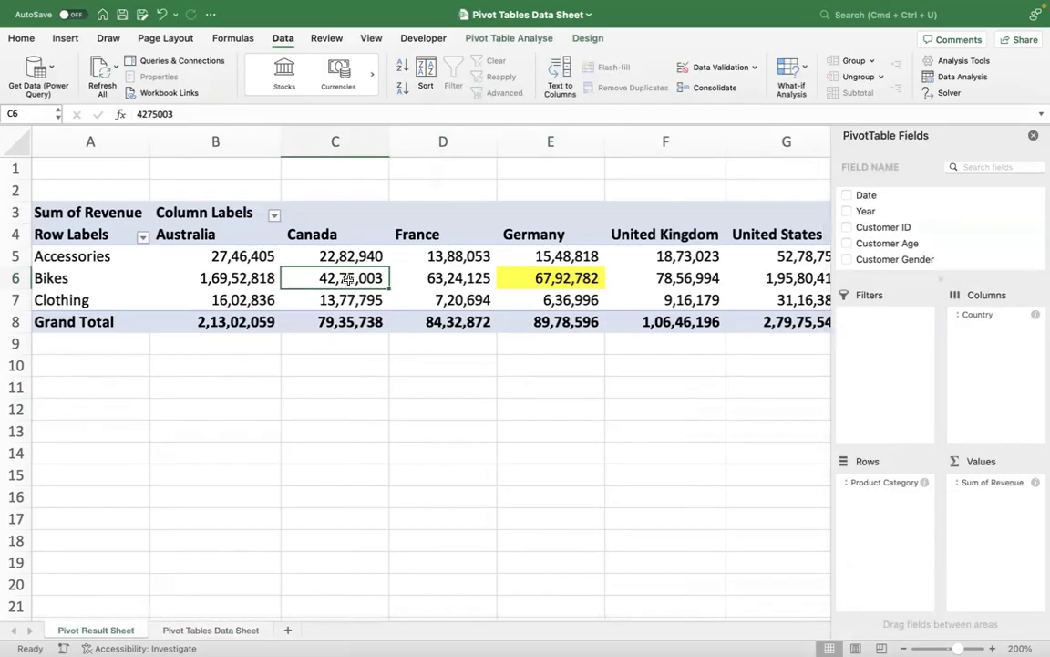
pyautogui.click(413, 425)
pyautogui.click(233, 277)
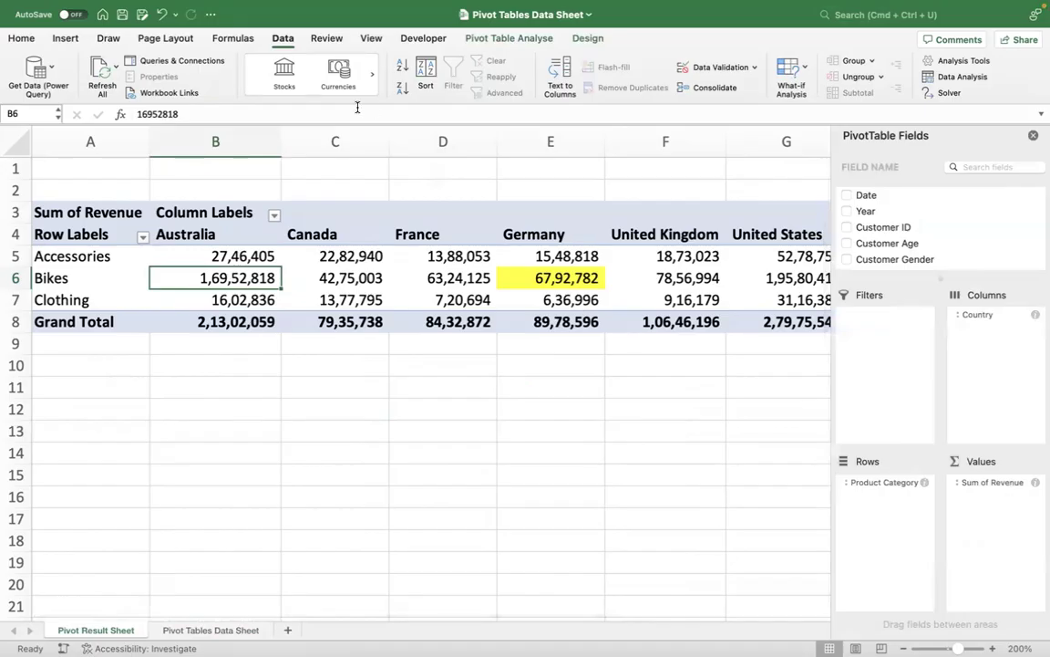
pyautogui.click(69, 40)
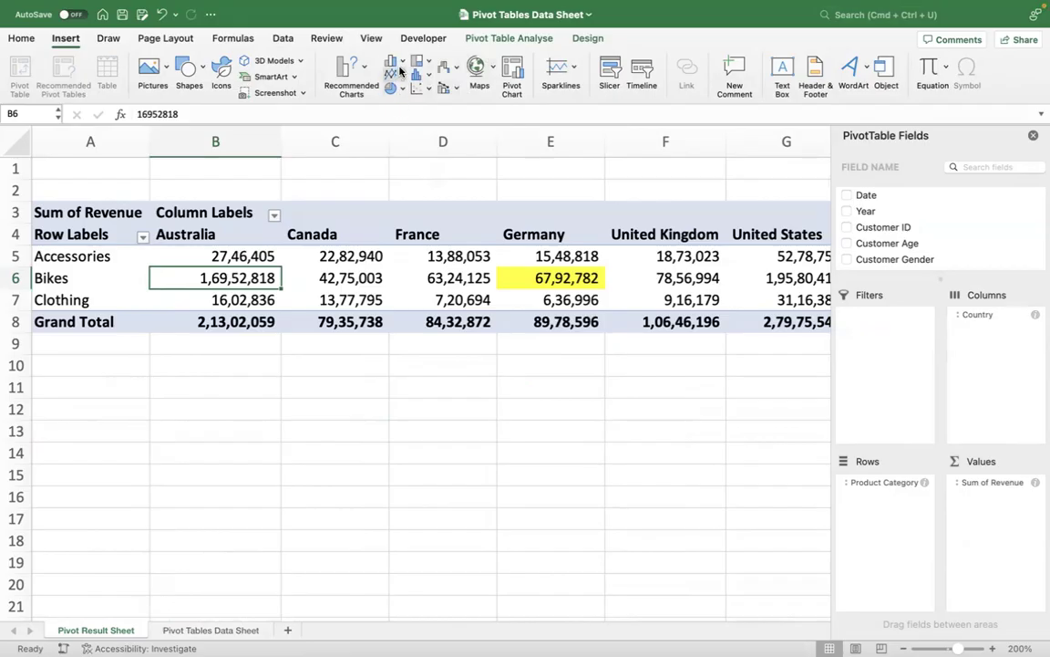
# Insert a 3D stacked column pivot chart and move it below the pivot table
pyautogui.click(398, 61)
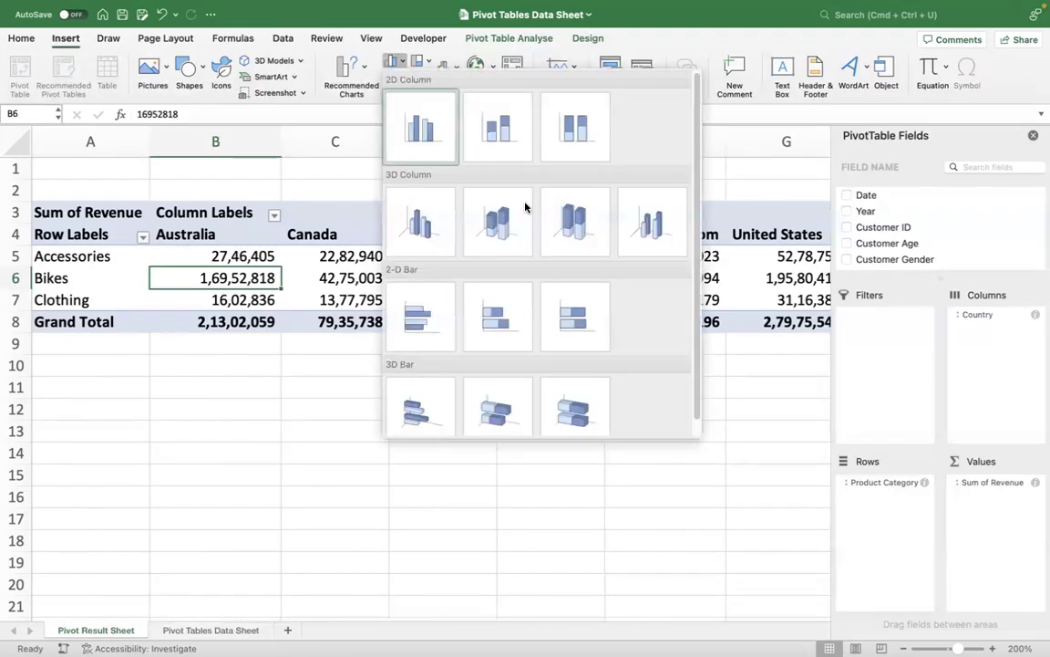
pyautogui.click(509, 223)
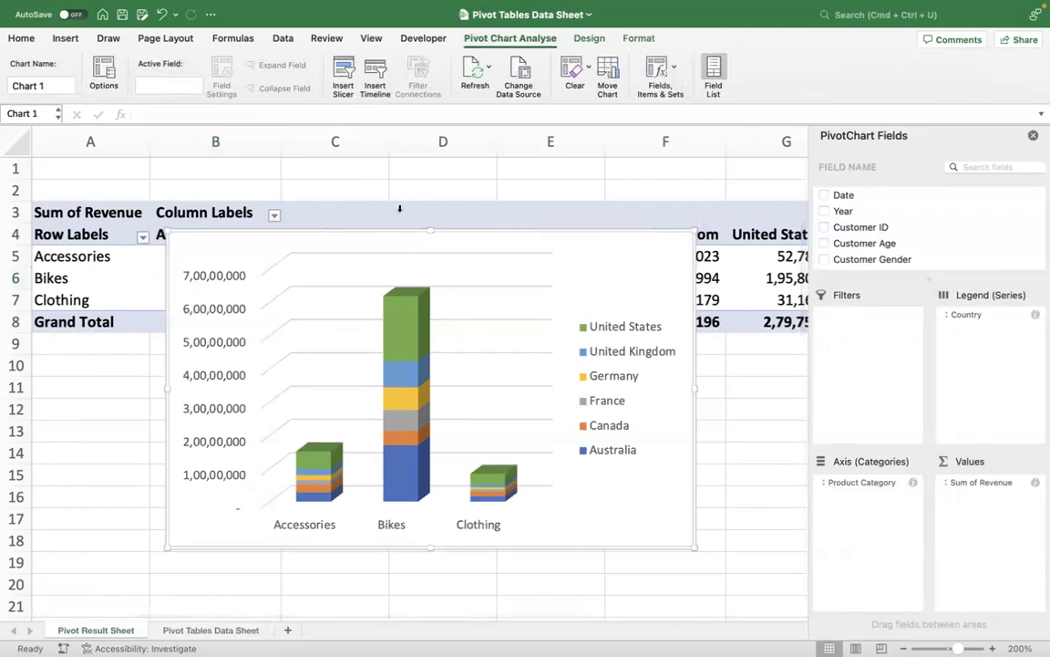
pyautogui.moveTo(391, 235); pyautogui.dragTo(389, 358)
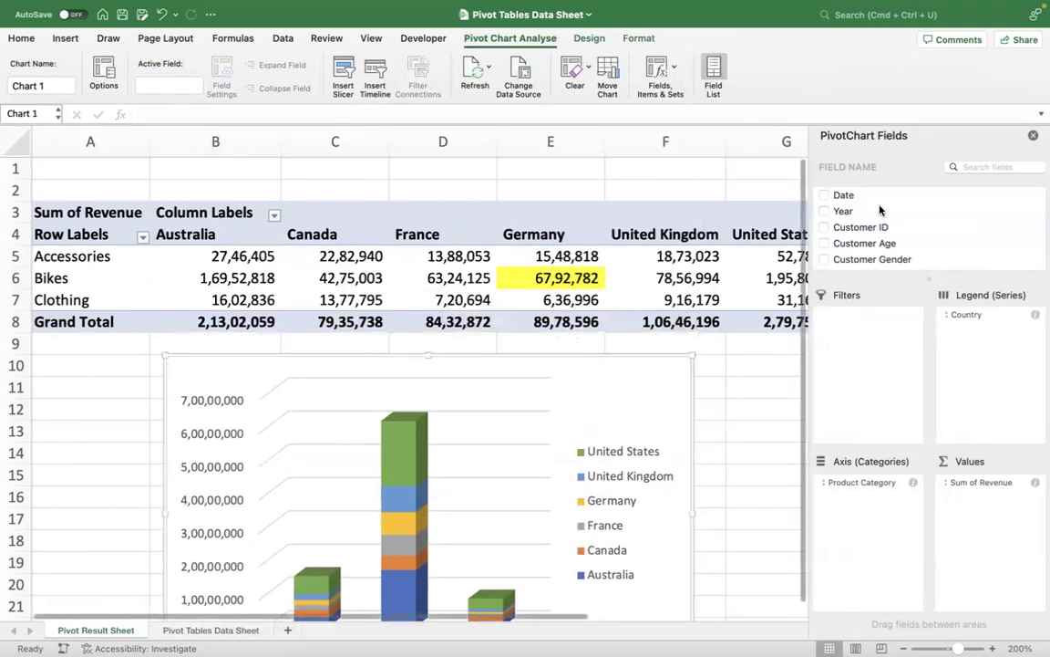
# Hide the PivotChart Fields pane and scroll to review the chart
pyautogui.click(1033, 135)
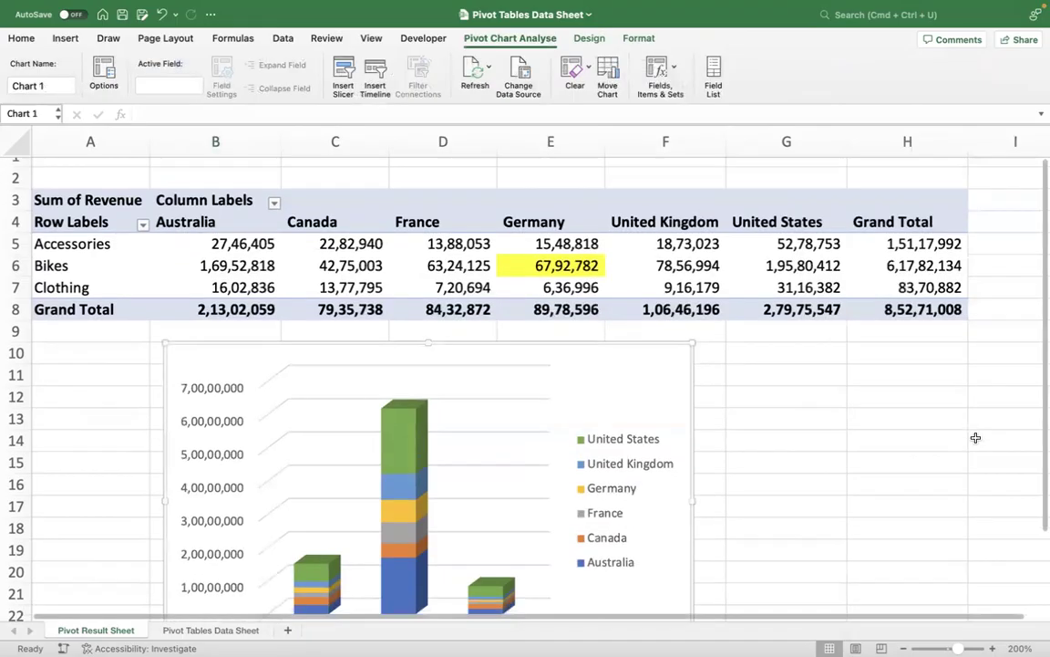
pyautogui.scroll(-4, 991, 380)
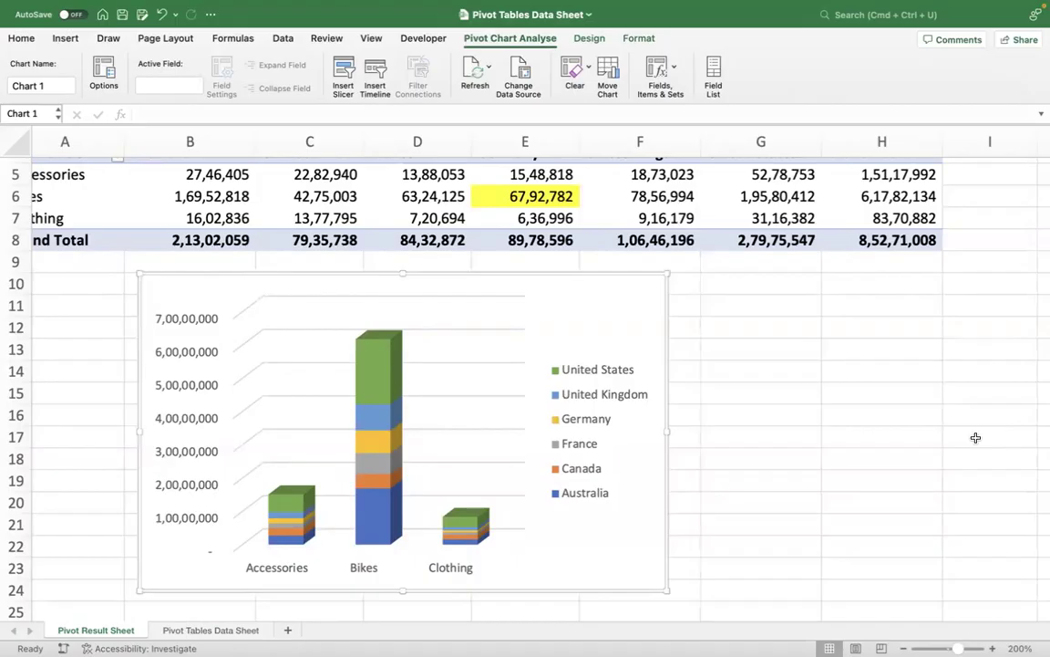
pyautogui.scroll(2, 883, 356)
pyautogui.scroll(2, 820, 328)
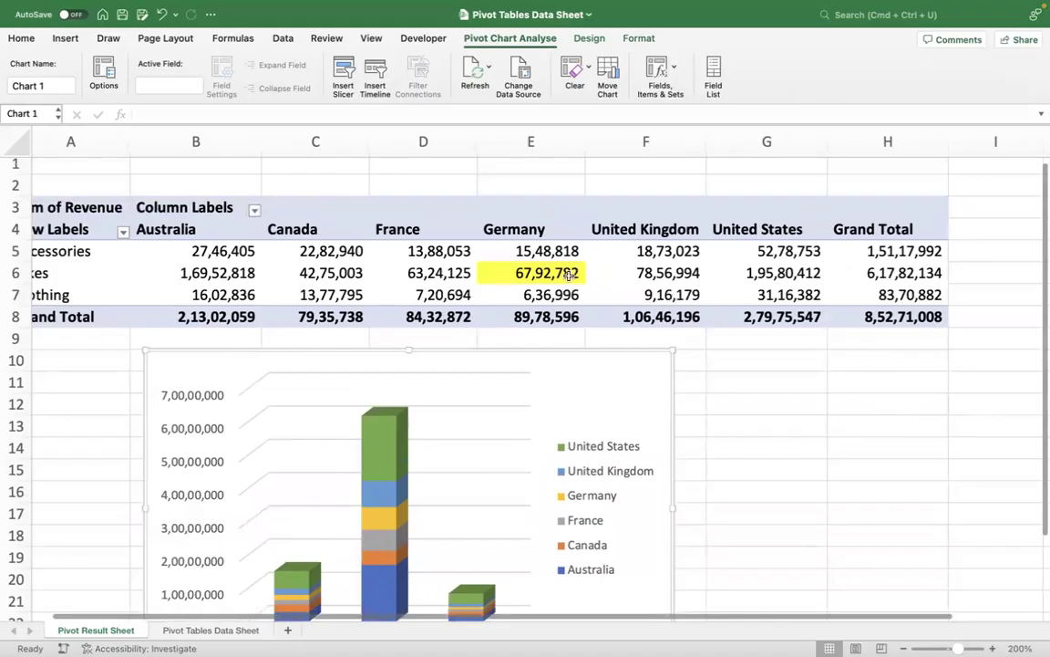
# Insert a Product Category slicer (Accessories, Bikes, Clothing) and drag it beside the pivot chart
pyautogui.click(434, 278)
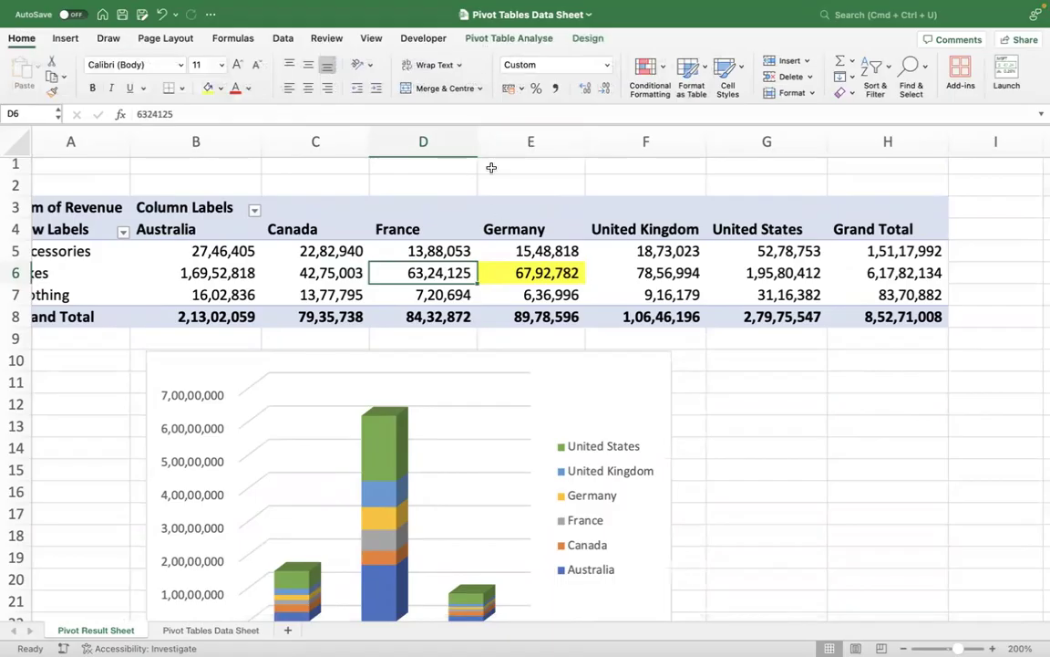
pyautogui.click(496, 41)
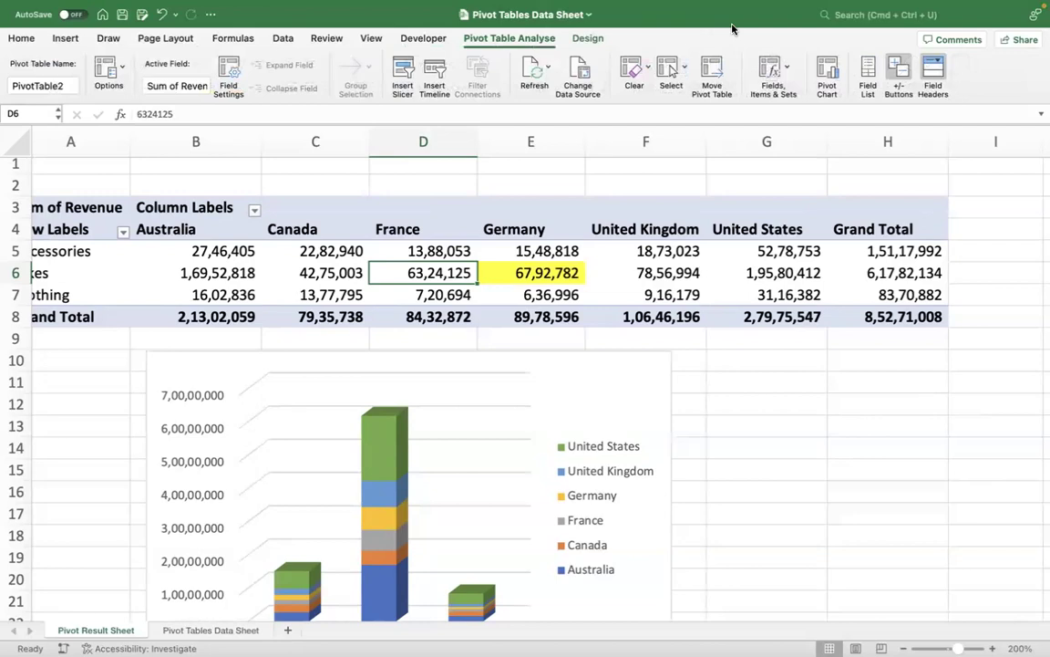
pyautogui.click(398, 84)
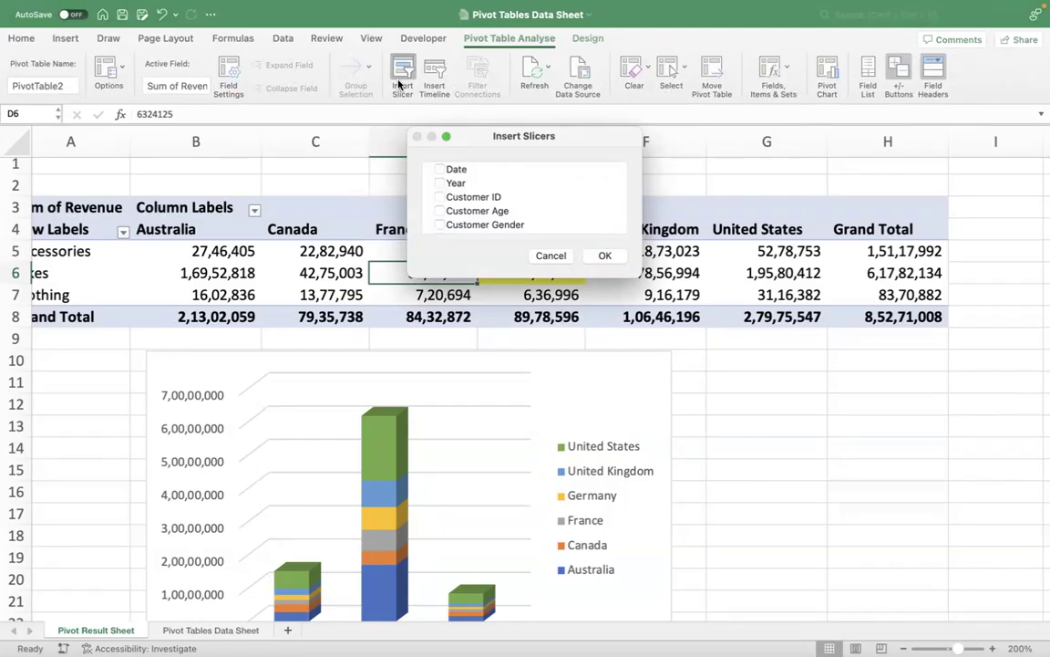
pyautogui.scroll(-2, 516, 224)
pyautogui.scroll(-2, 517, 224)
pyautogui.scroll(2, 481, 218)
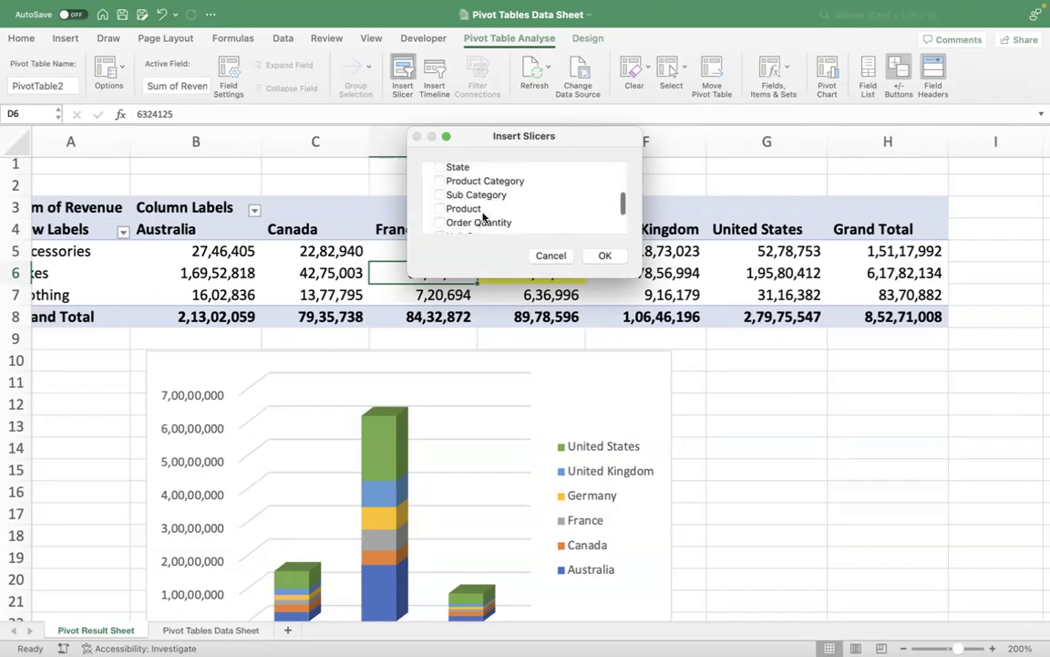
pyautogui.click(440, 185)
pyautogui.click(611, 258)
pyautogui.moveTo(538, 263)
pyautogui.mouseDown()
pyautogui.moveTo(739, 363)
pyautogui.moveTo(775, 364)
pyautogui.mouseUp()
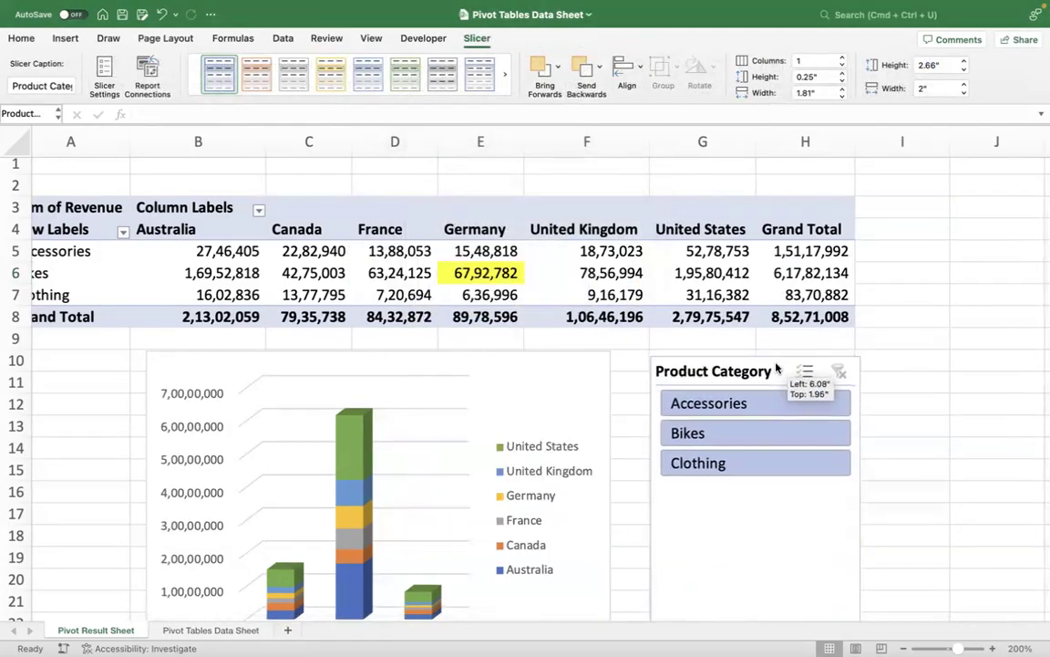
# Insert a Country slicer and line it up directly under the Product Category slicer
pyautogui.click(932, 370)
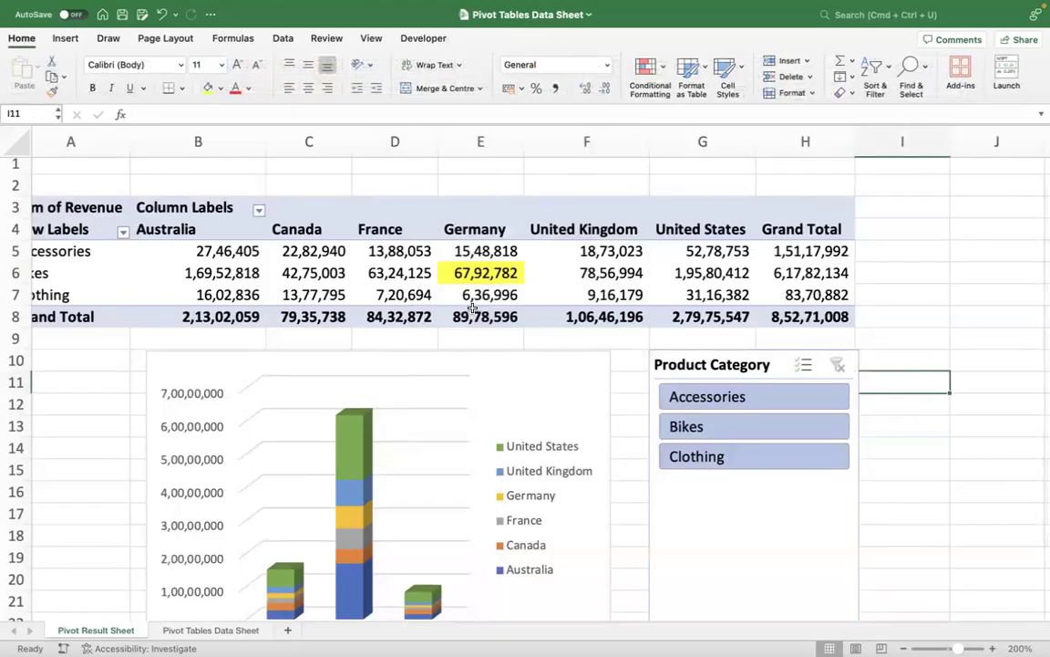
pyautogui.click(370, 272)
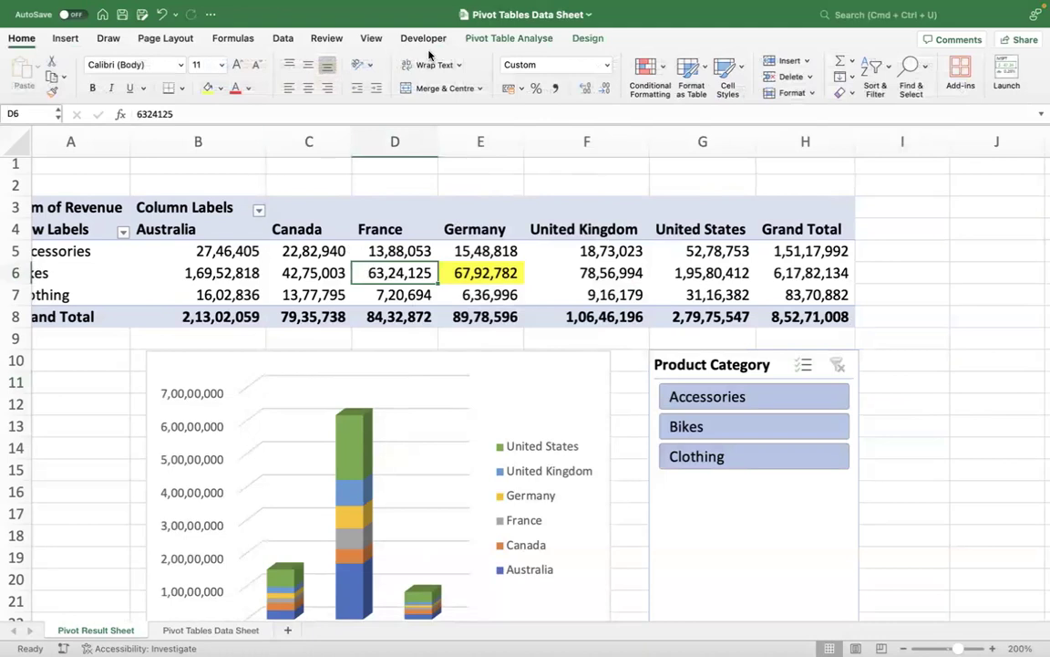
pyautogui.click(509, 38)
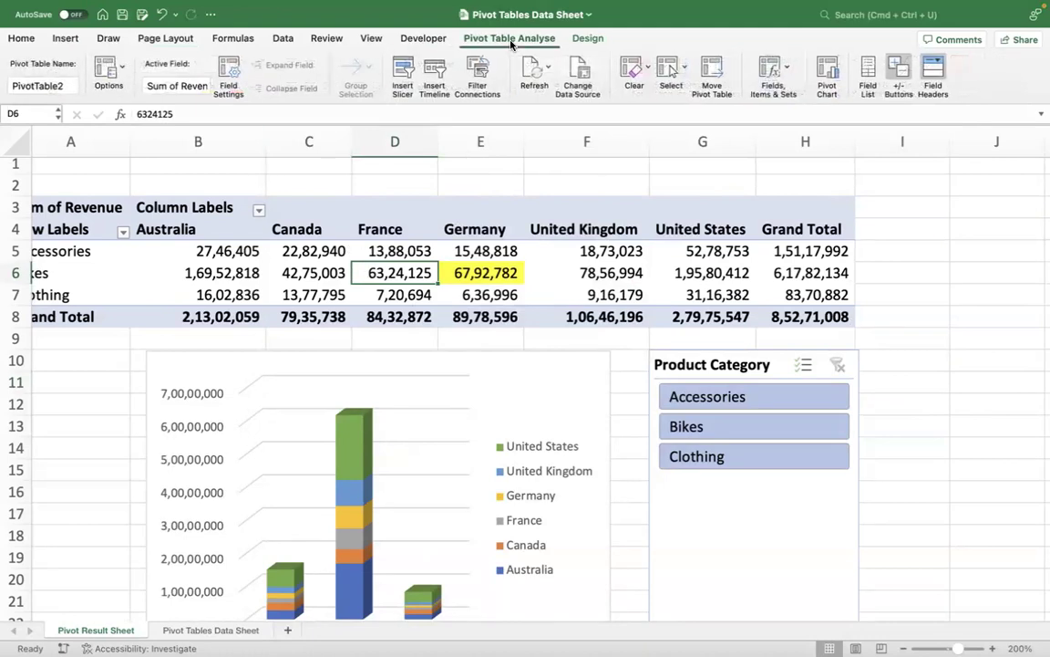
pyautogui.click(402, 75)
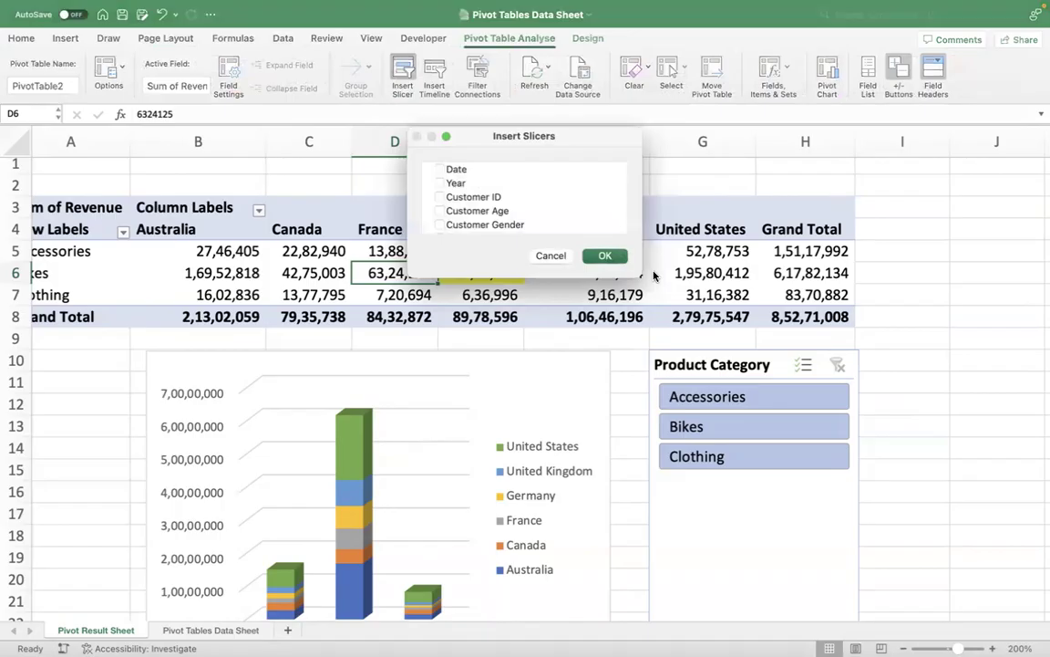
pyautogui.scroll(-3, 522, 217)
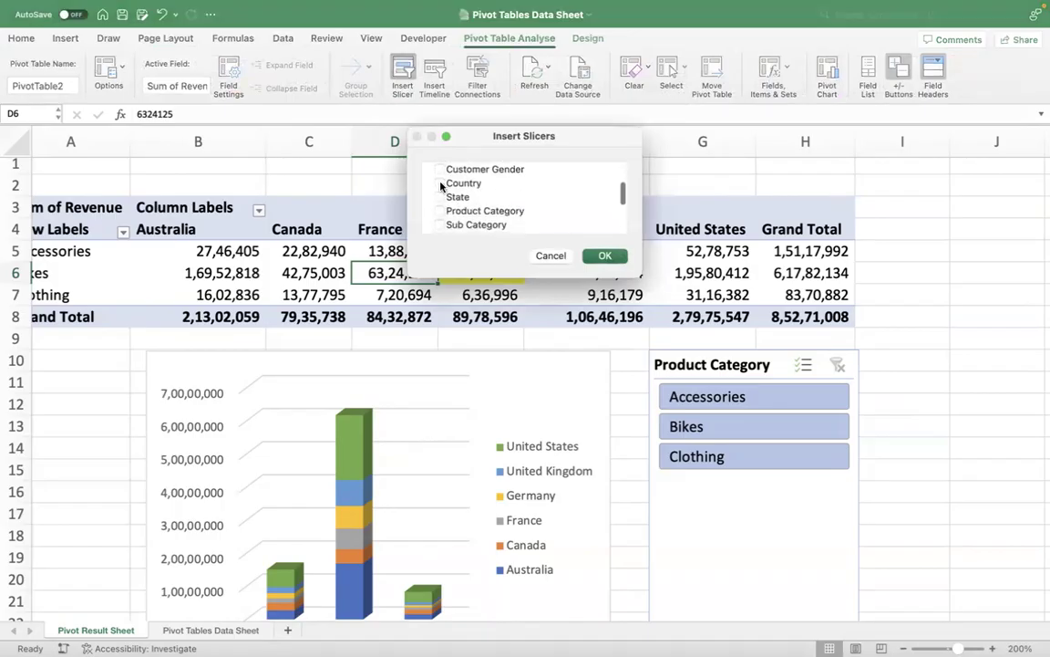
pyautogui.click(455, 185)
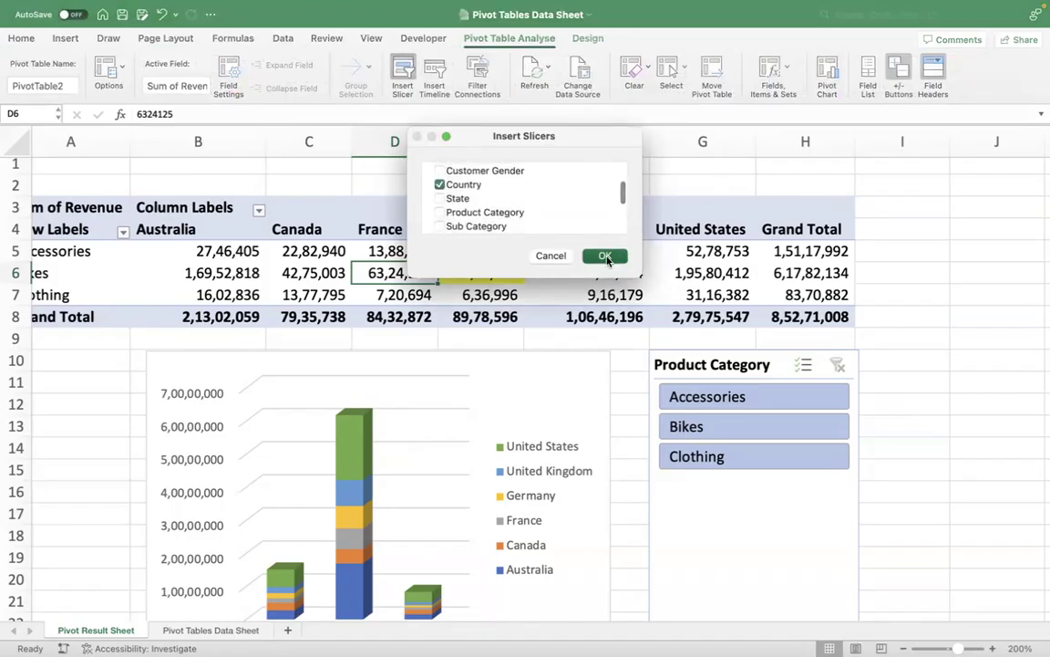
pyautogui.click(605, 256)
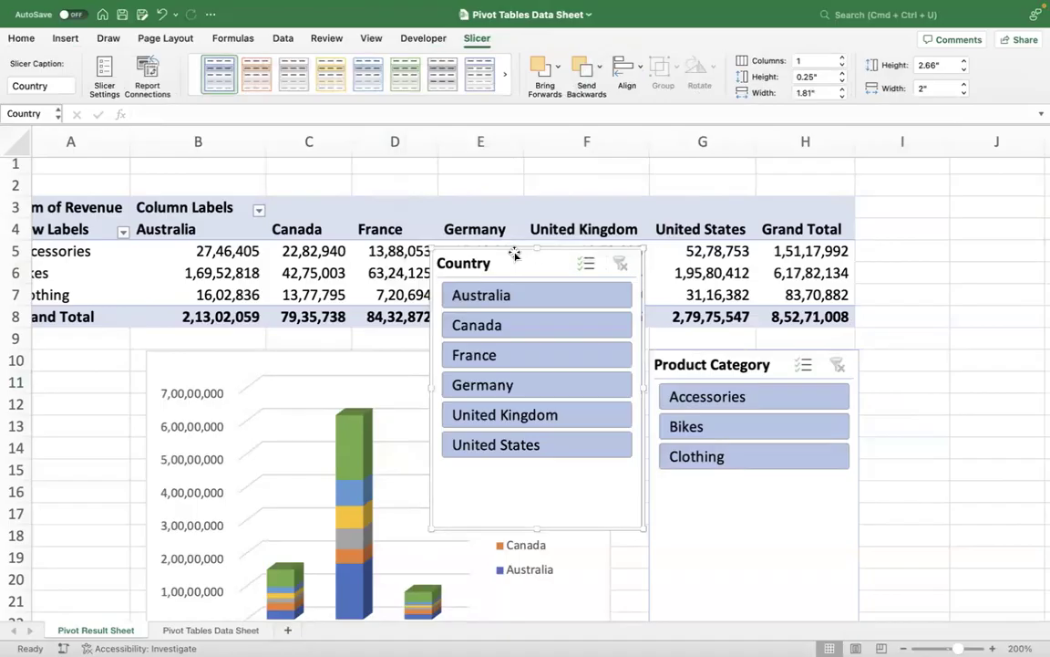
pyautogui.moveTo(511, 246); pyautogui.dragTo(730, 476)
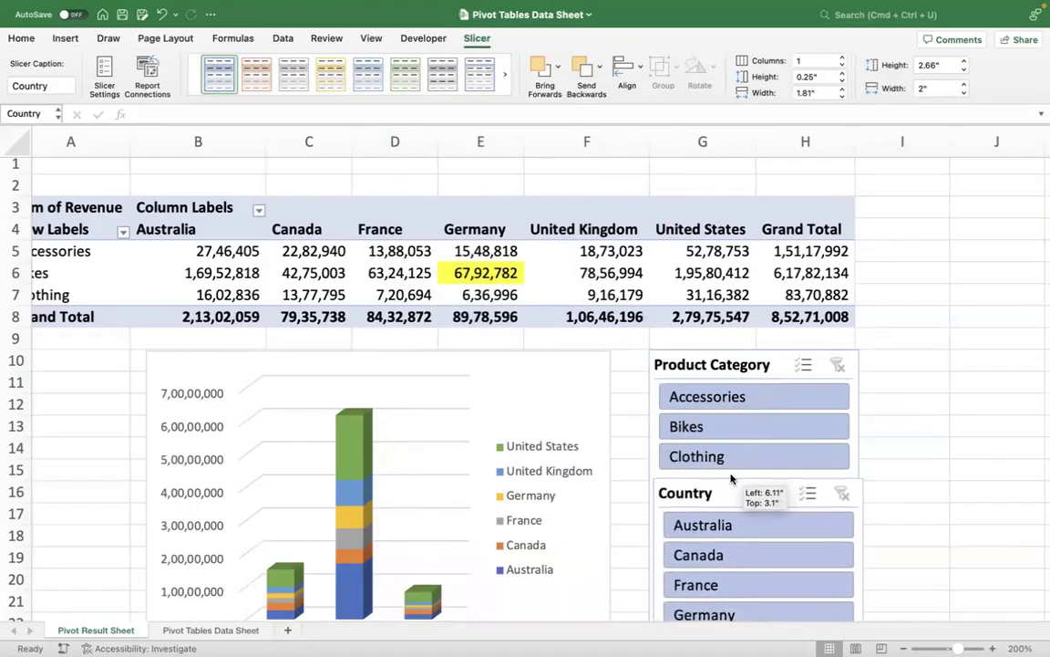
pyautogui.moveTo(729, 476); pyautogui.dragTo(728, 476)
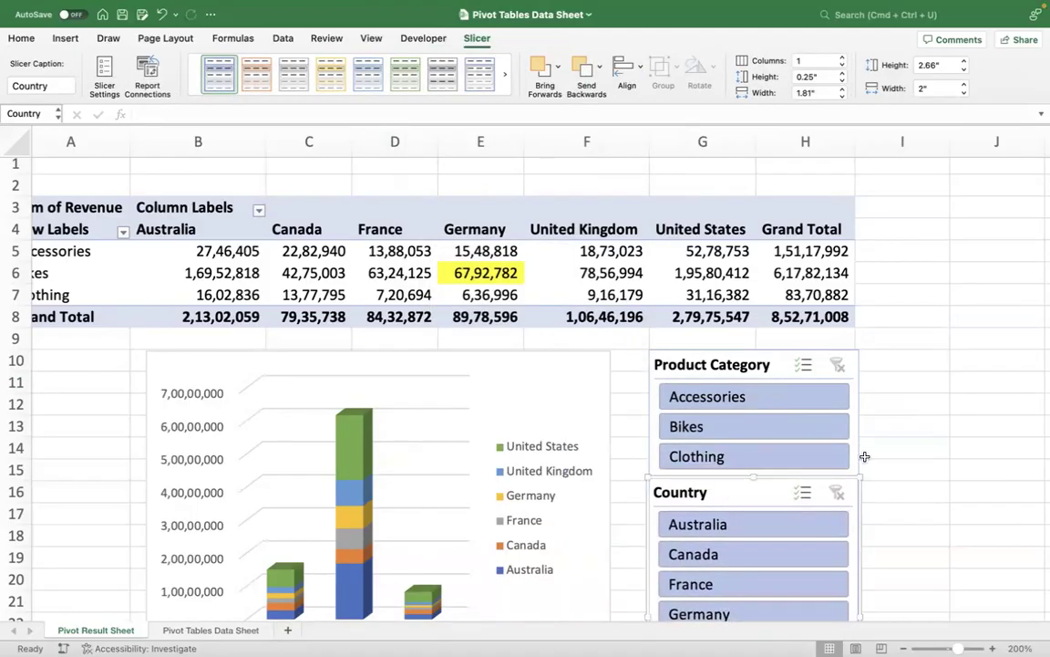
pyautogui.click(920, 445)
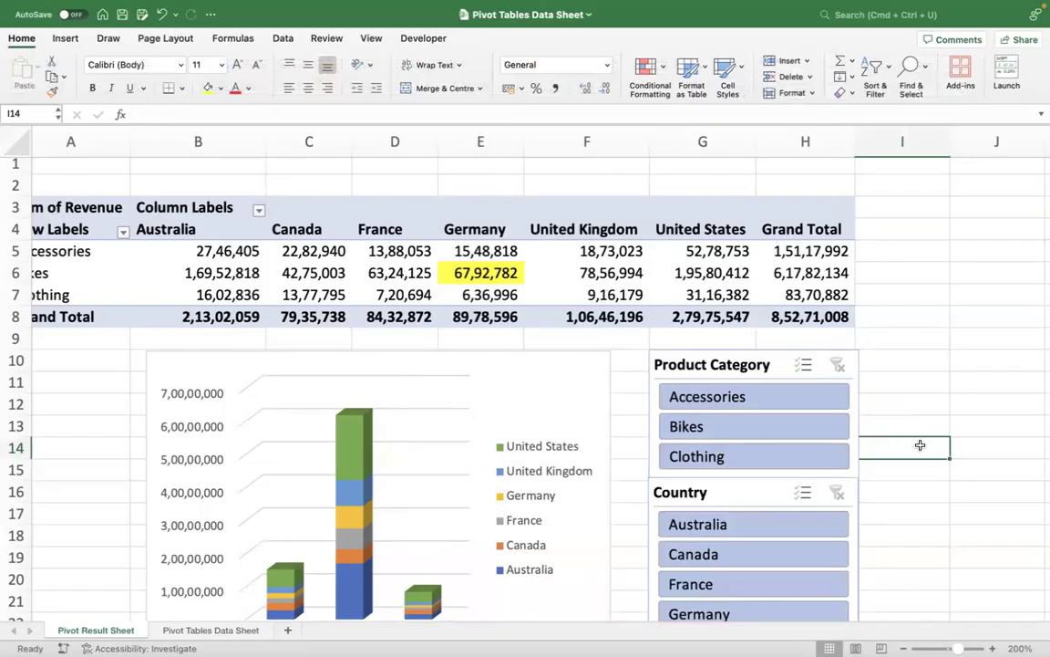
pyautogui.scroll(-2, 985, 456)
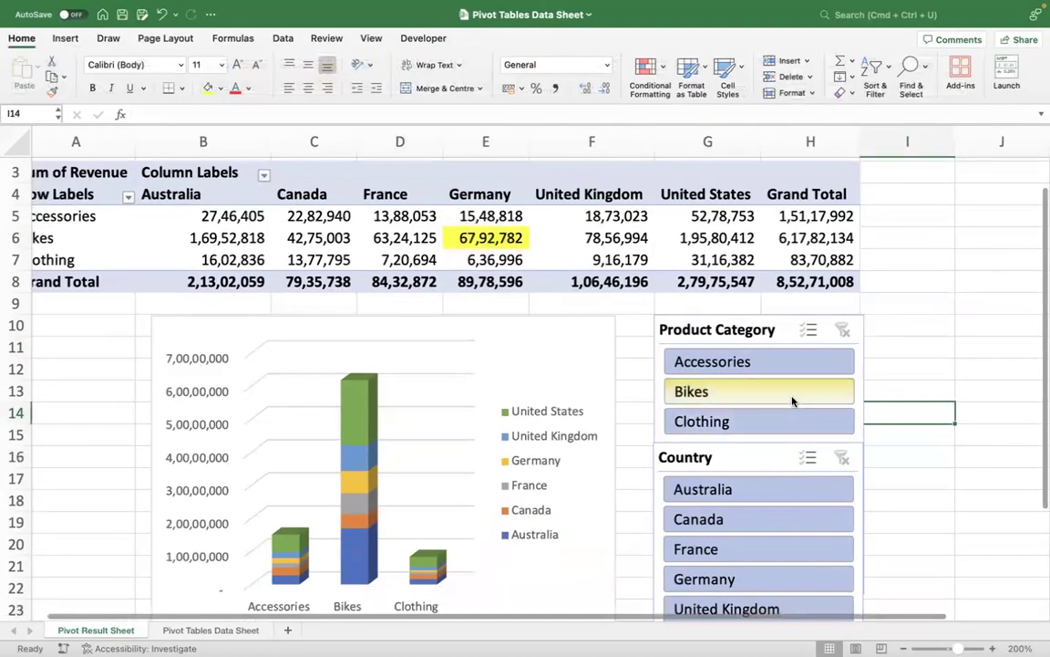
pyautogui.click(792, 399)
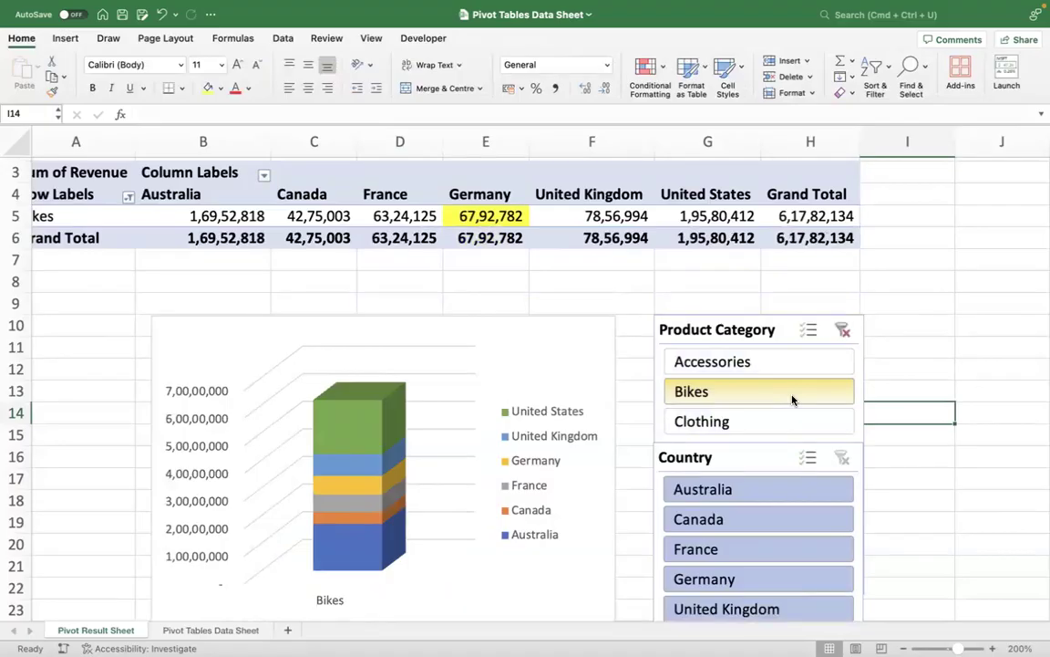
pyautogui.scroll(-1, 940, 434)
pyautogui.scroll(-4, 903, 434)
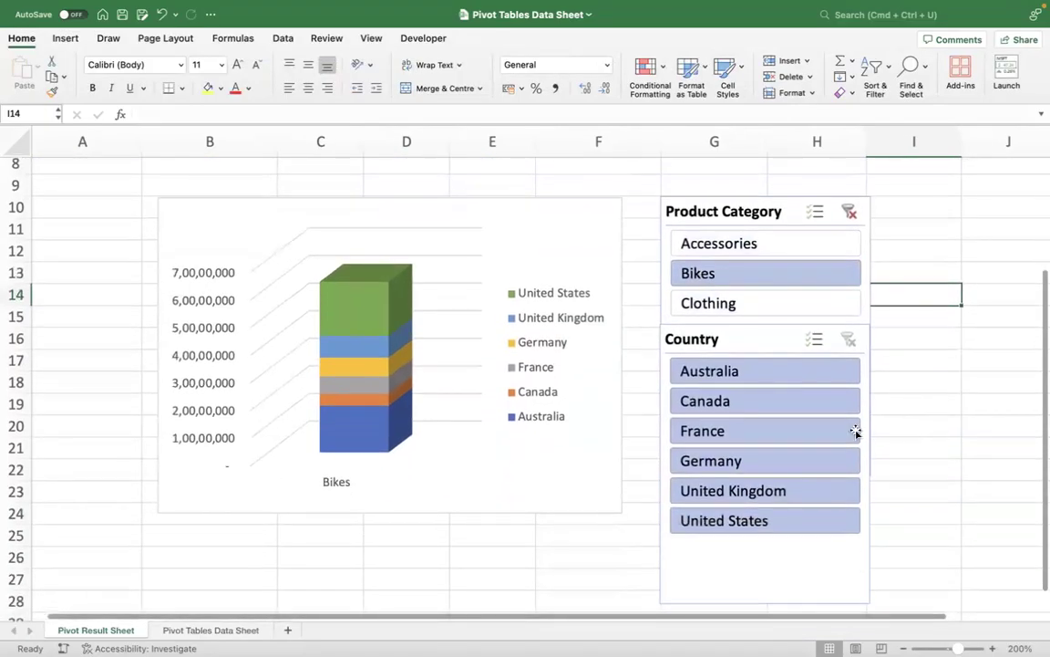
pyautogui.click(769, 465)
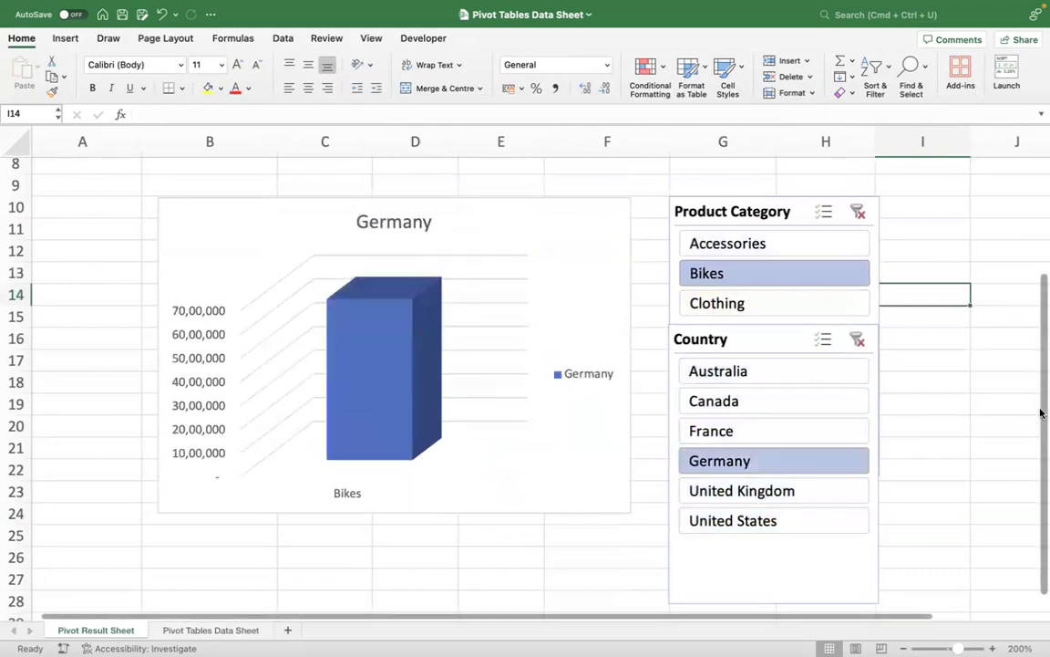
pyautogui.scroll(2, 1041, 413)
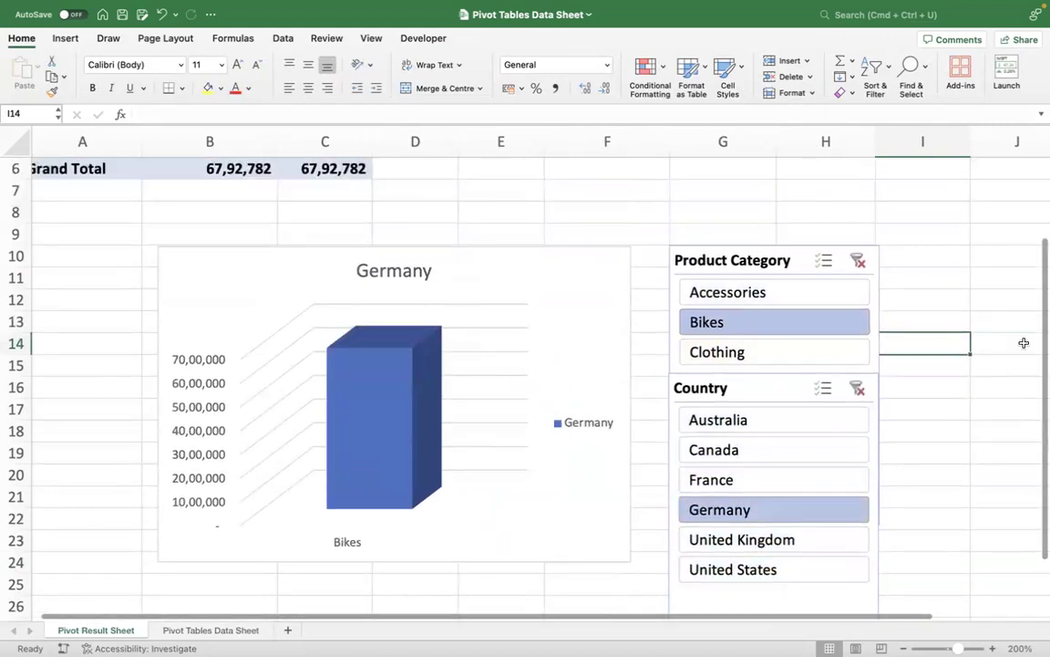
pyautogui.click(678, 206)
pyautogui.scroll(5, 677, 206)
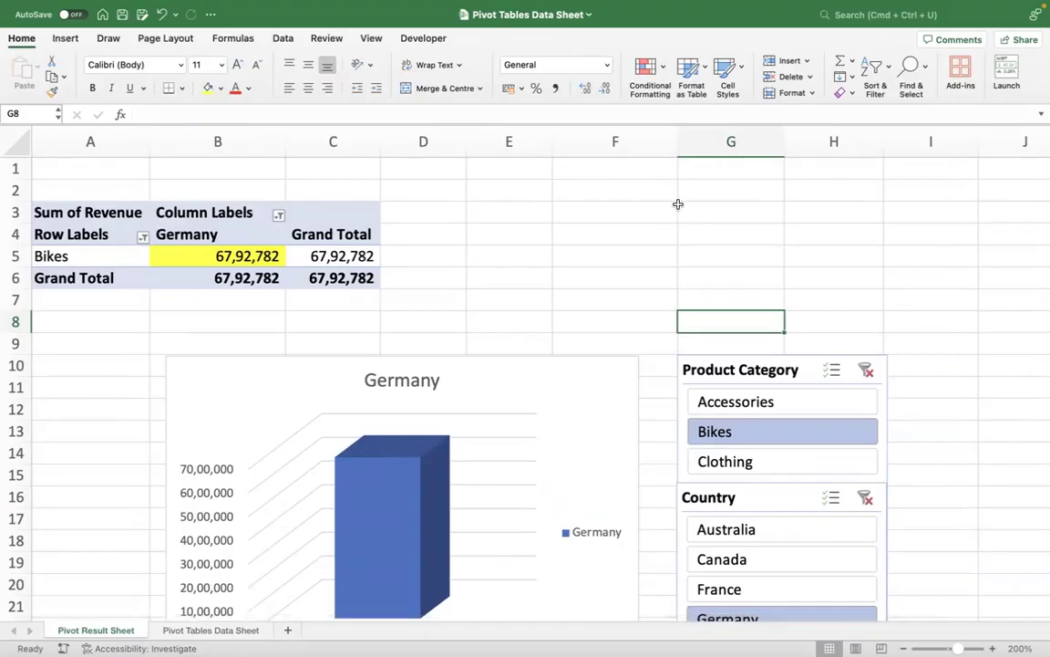
pyautogui.scroll(-5, 612, 205)
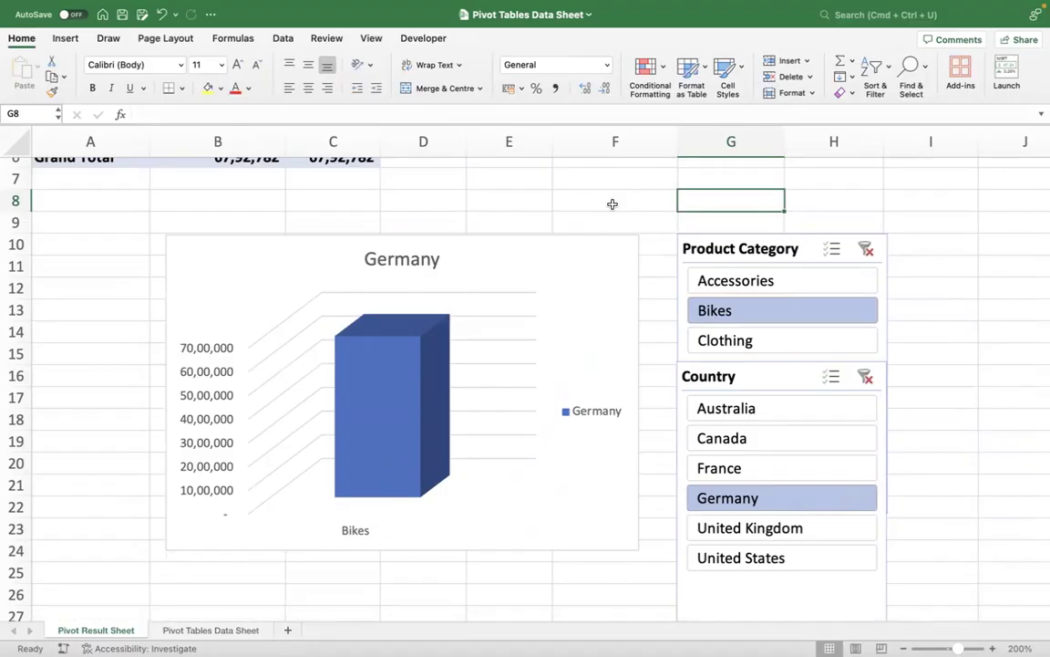
pyautogui.click(868, 251)
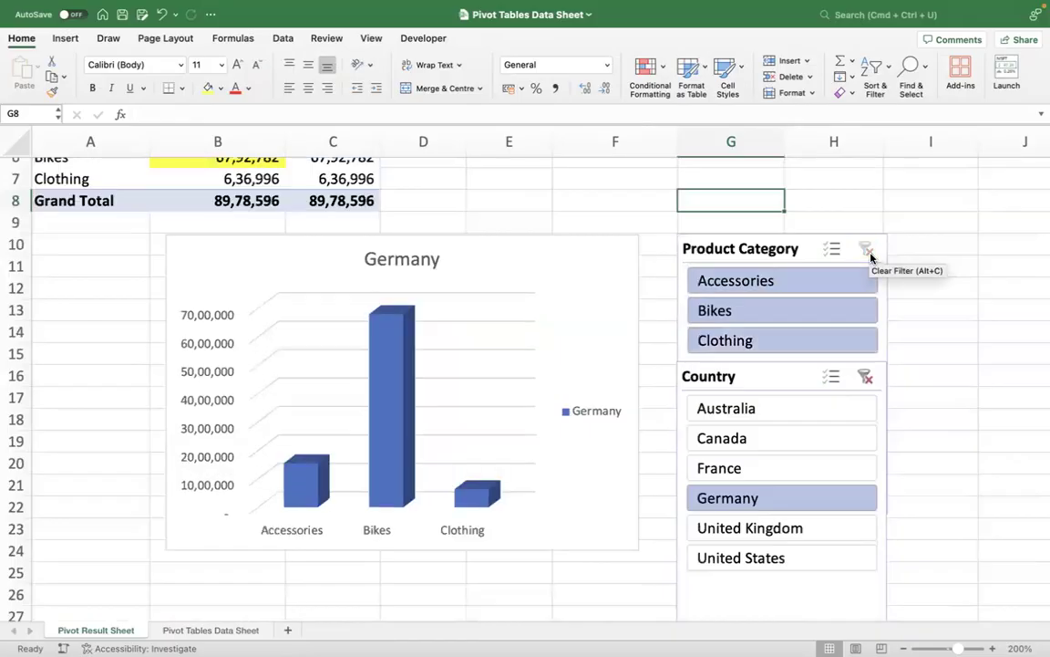
pyautogui.click(865, 380)
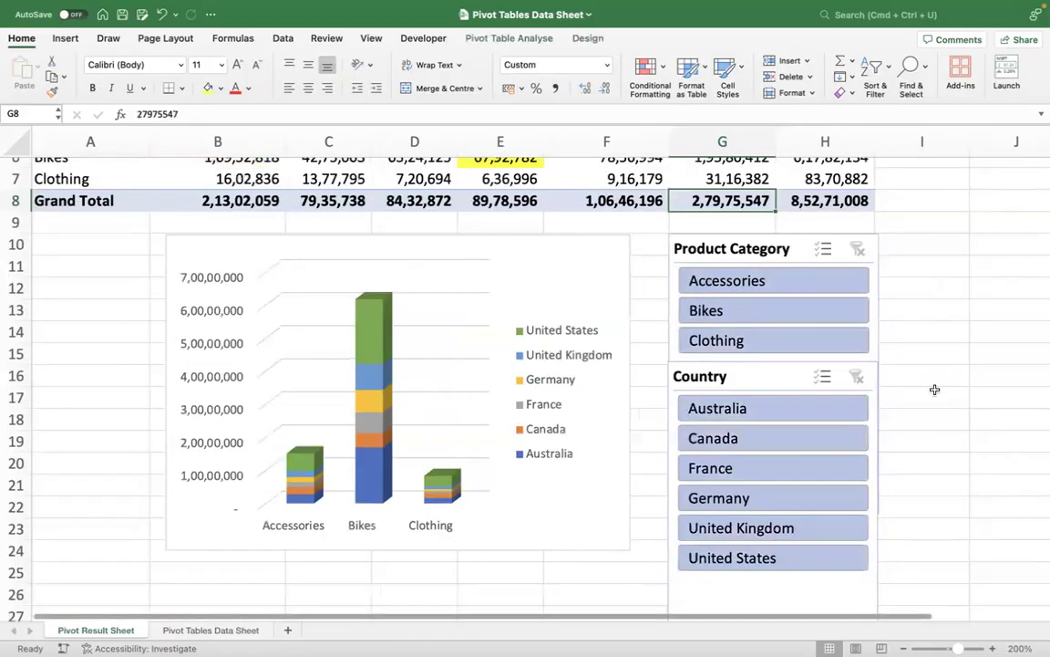
# Filter the Product Category slicer to Accessories and Bikes
pyautogui.click(970, 390)
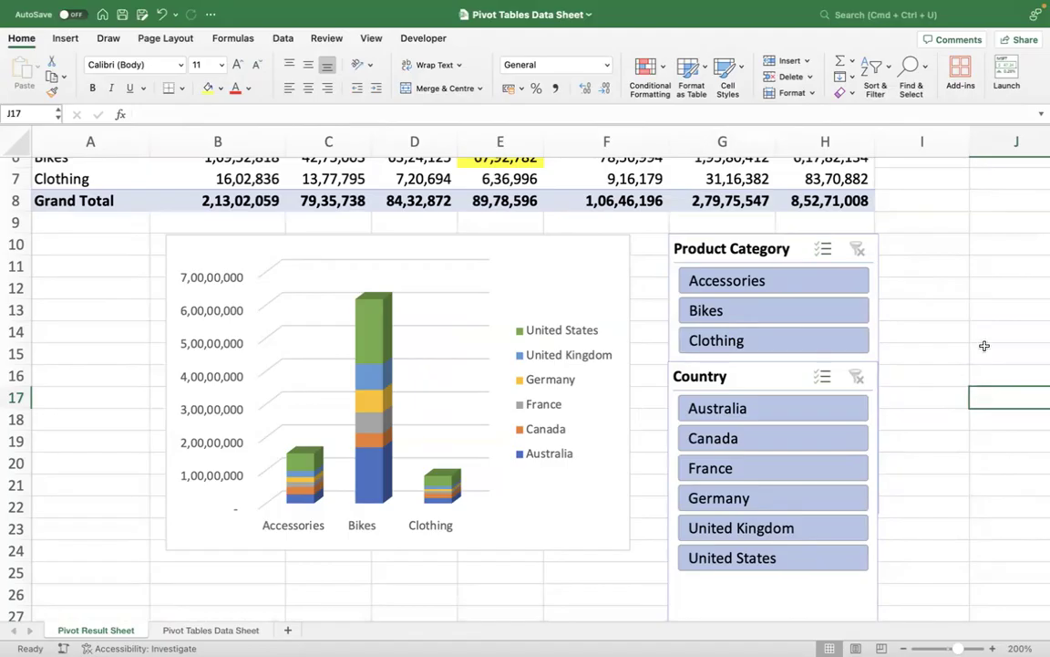
pyautogui.scroll(2, 985, 344)
pyautogui.click(789, 332)
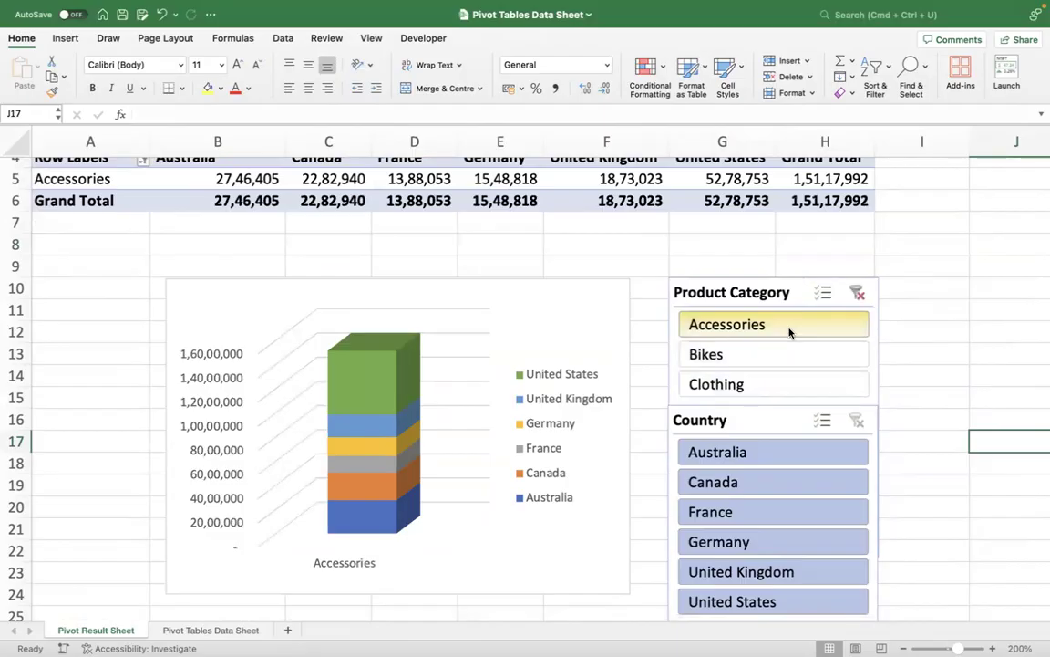
pyautogui.keyDown('super'); pyautogui.click(771, 354); pyautogui.keyUp('super')
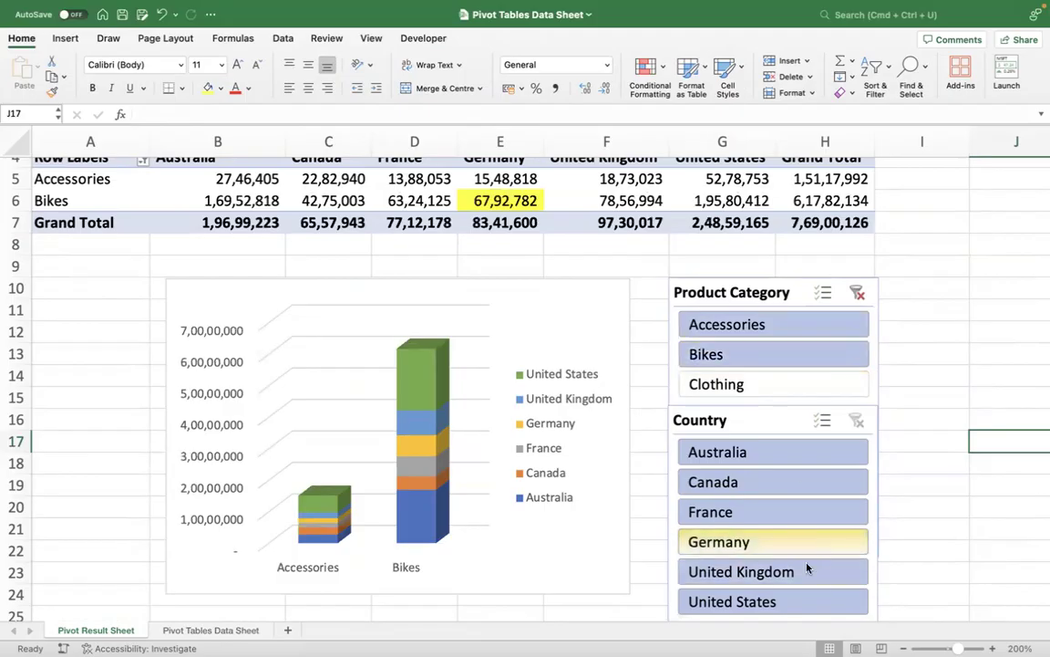
# Exclude United Kingdom, Germany, France and Canada, leaving Australia and United States in the Country slicer
pyautogui.keyDown('super'); pyautogui.click(780, 602); pyautogui.keyUp('super')
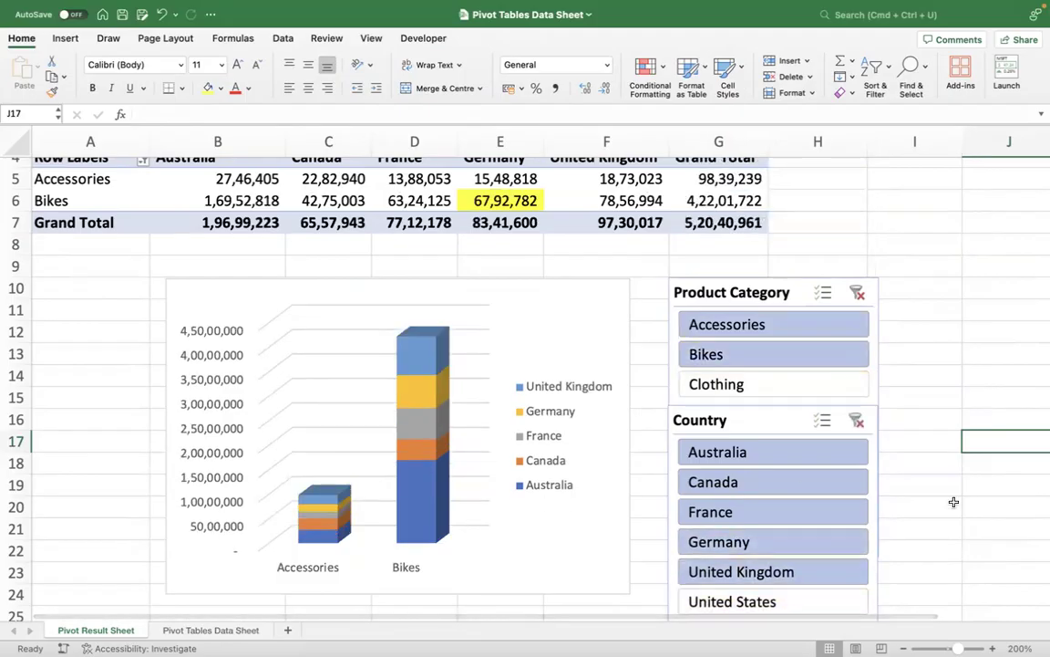
pyautogui.scroll(-1, 948, 493)
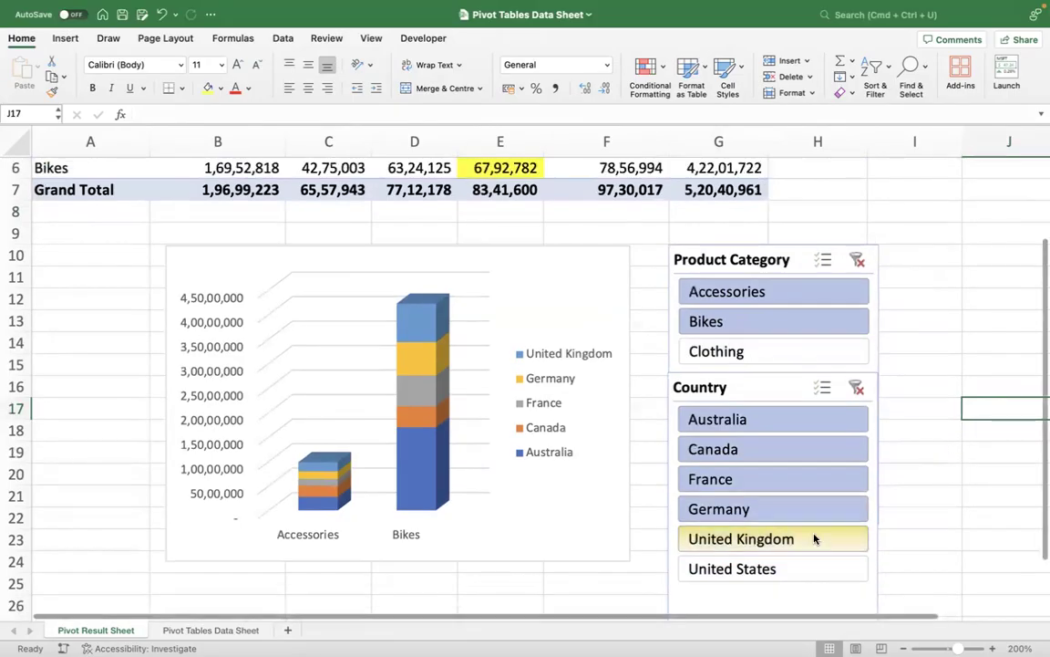
pyautogui.keyDown('super'); pyautogui.click(745, 569); pyautogui.keyUp('super')
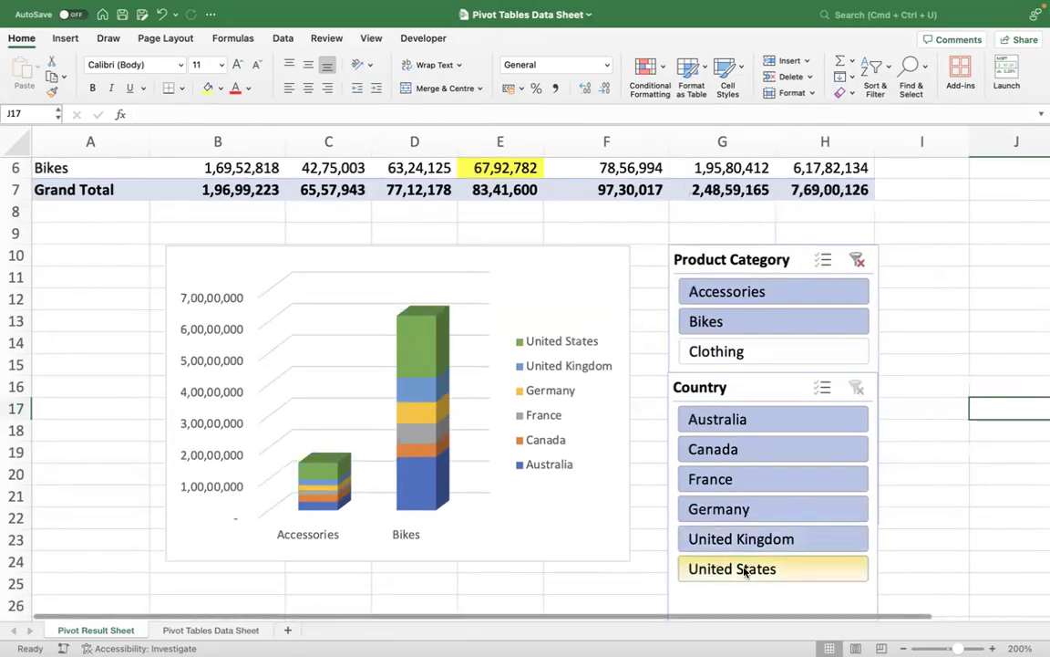
pyautogui.keyDown('super'); pyautogui.click(734, 537); pyautogui.keyUp('super')
pyautogui.keyDown('super'); pyautogui.click(732, 509); pyautogui.keyUp('super')
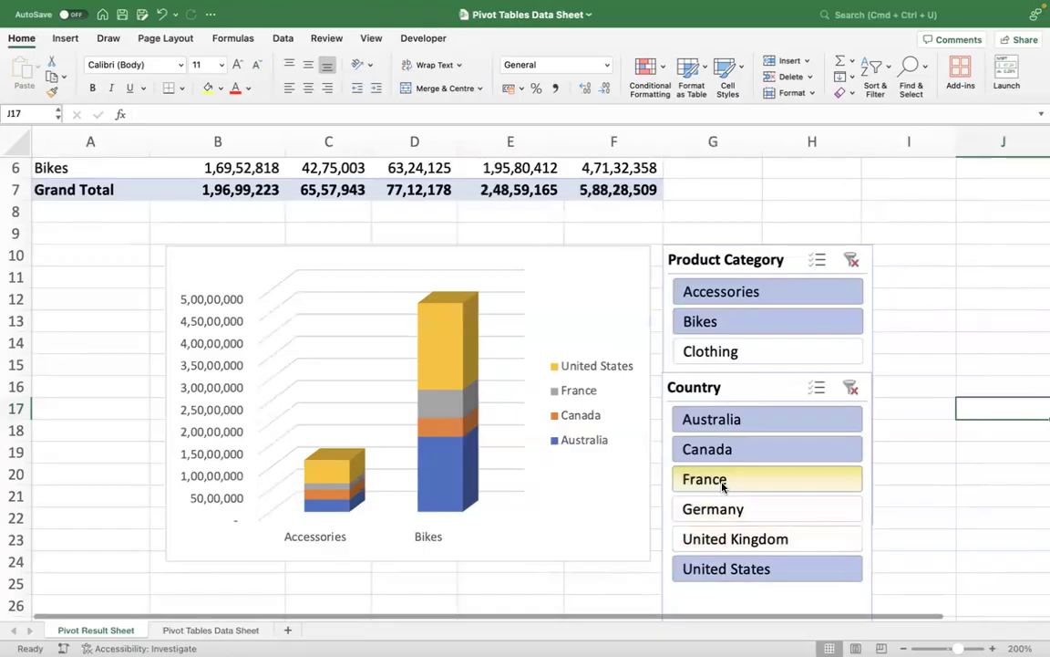
pyautogui.keyDown('super'); pyautogui.click(723, 481); pyautogui.keyUp('super')
pyautogui.keyDown('super'); pyautogui.click(716, 448); pyautogui.keyUp('super')
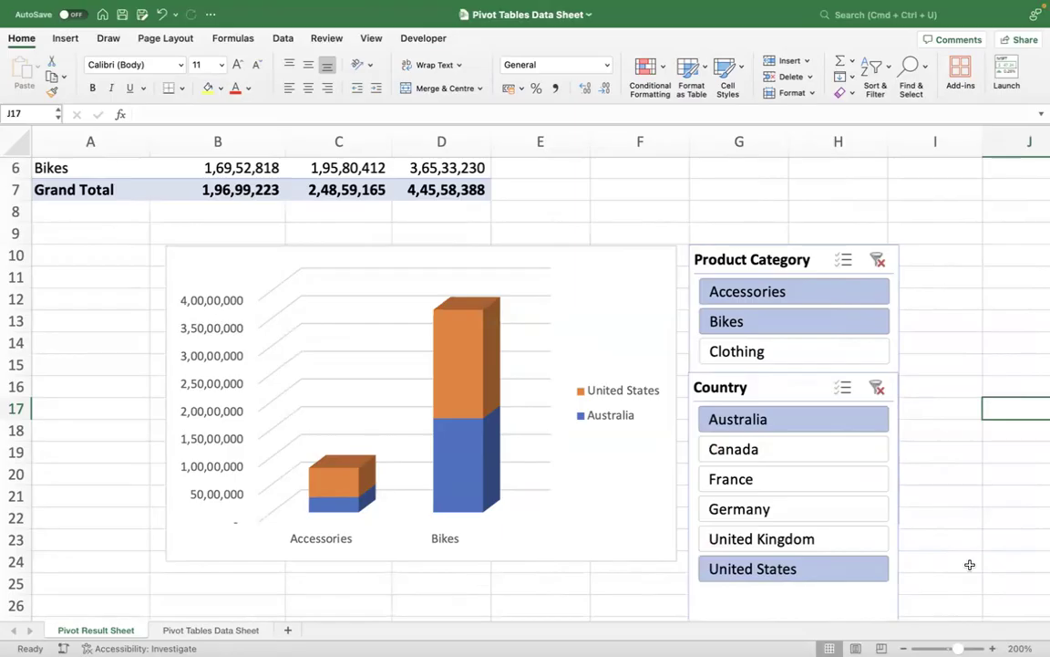
# Clear the Product Category and Country slicer filters so every category and country shows
pyautogui.click(877, 261)
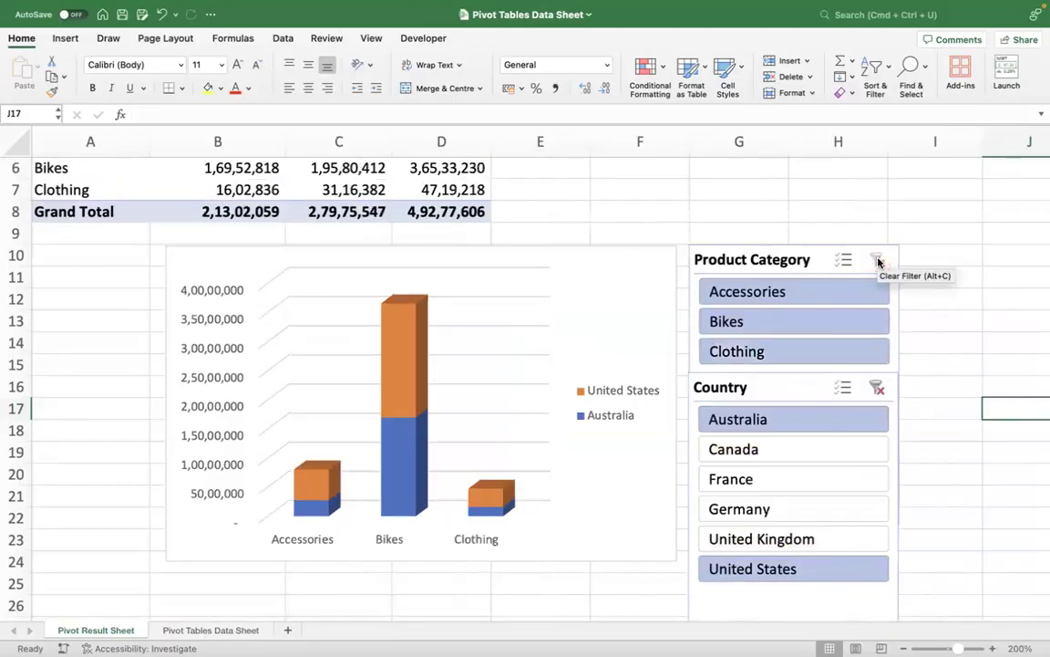
pyautogui.click(878, 389)
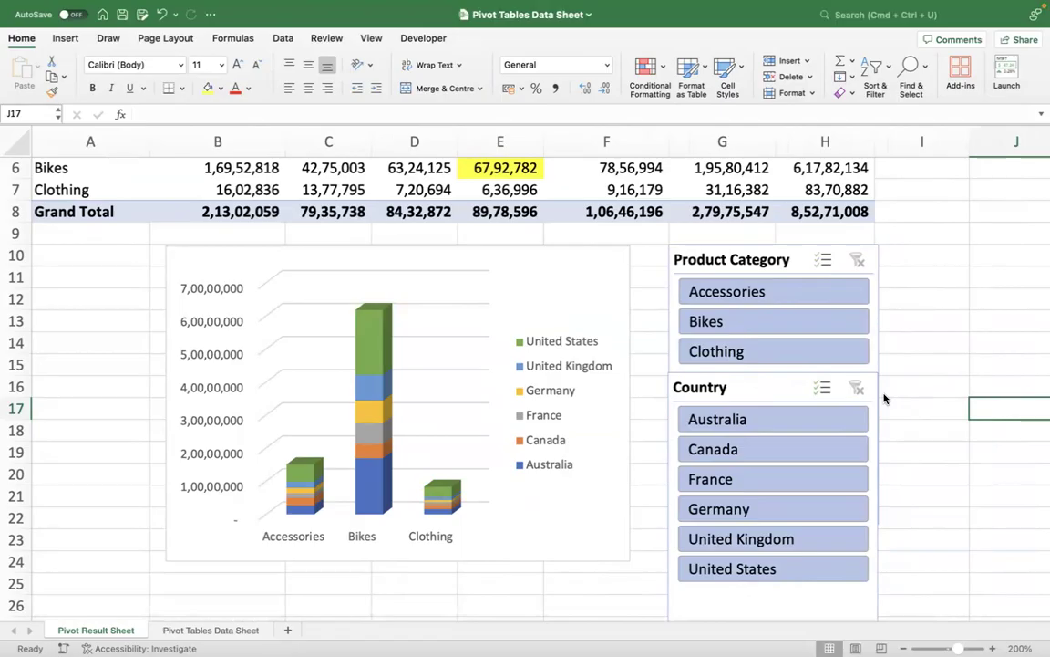
pyautogui.scroll(2, 436, 207)
pyautogui.scroll(3, 437, 207)
pyautogui.click(351, 276)
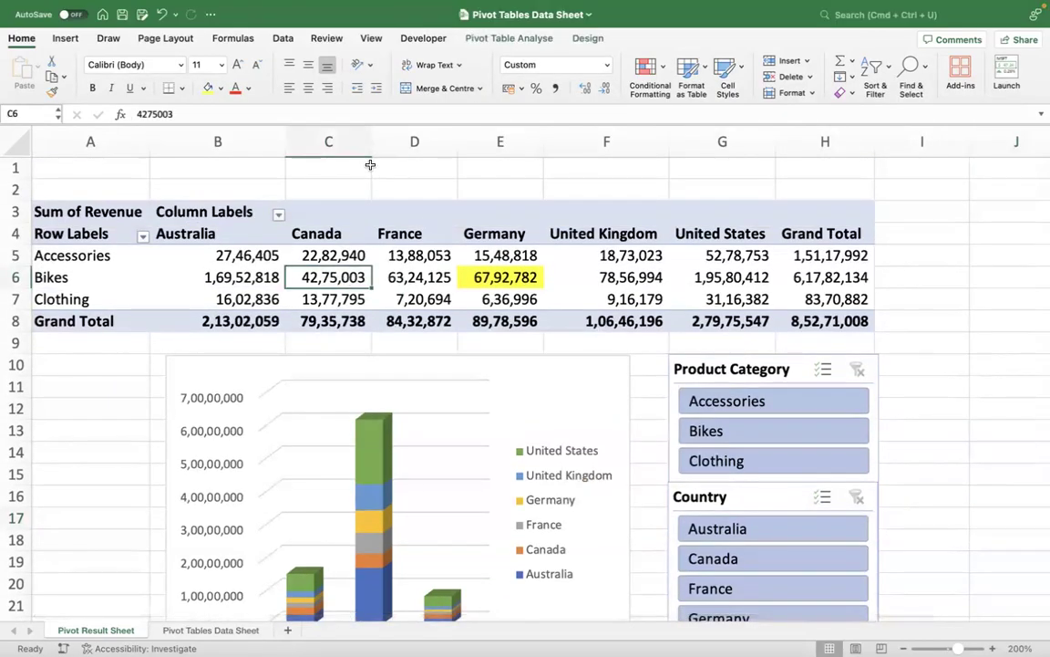
pyautogui.click(500, 38)
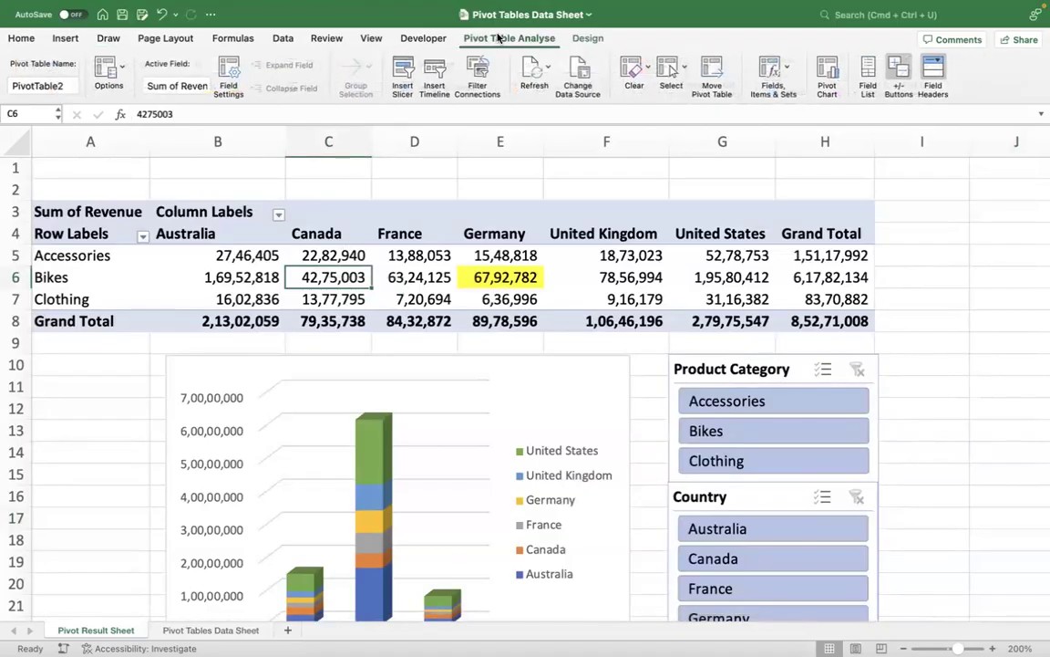
# Insert a Date timeline for the revenue pivot table
pyautogui.click(431, 86)
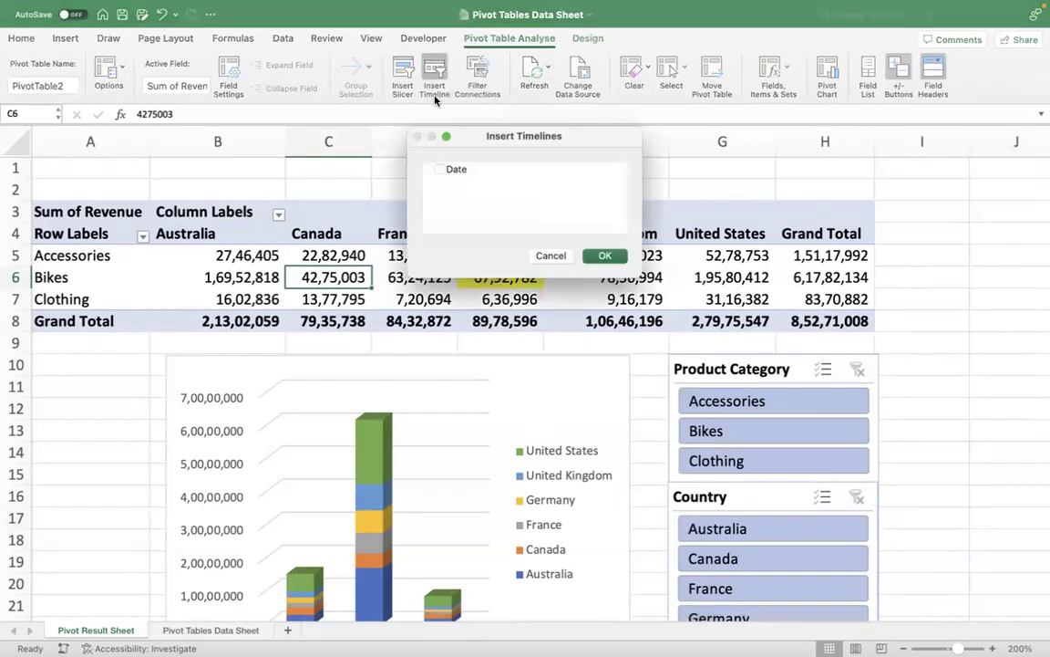
pyautogui.click(441, 170)
pyautogui.click(605, 256)
# Move the Date timeline off the chart and position it below the Country slicer
pyautogui.moveTo(608, 340)
pyautogui.mouseDown()
pyautogui.moveTo(1036, 284)
pyautogui.moveTo(8, 264)
pyautogui.mouseUp()
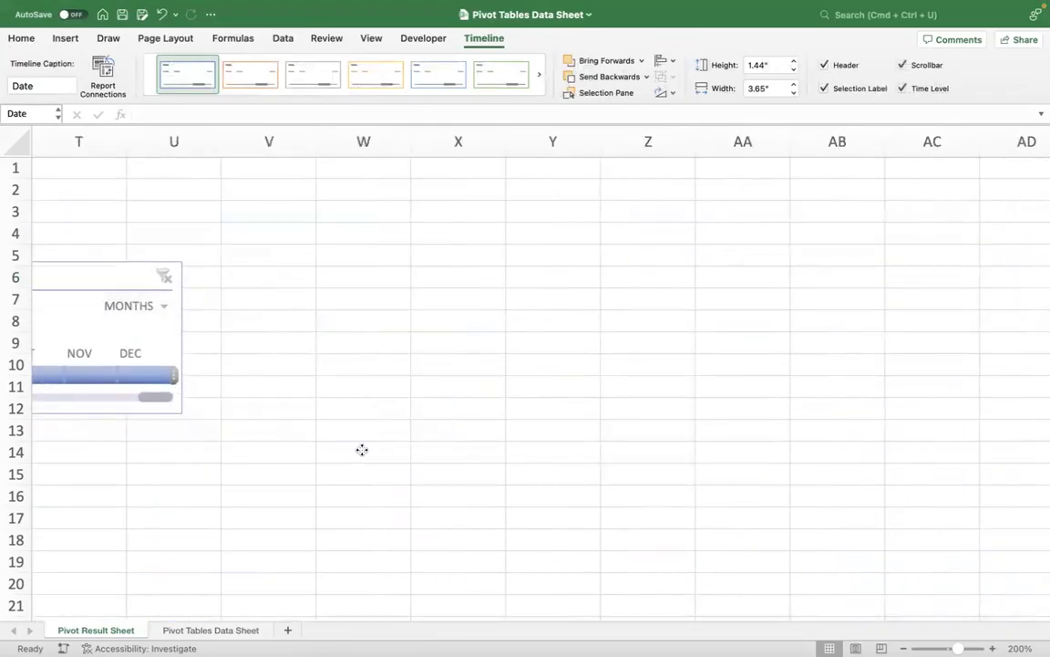
pyautogui.hscroll(-6, 361, 448)
pyautogui.scroll(-2, 533, 433)
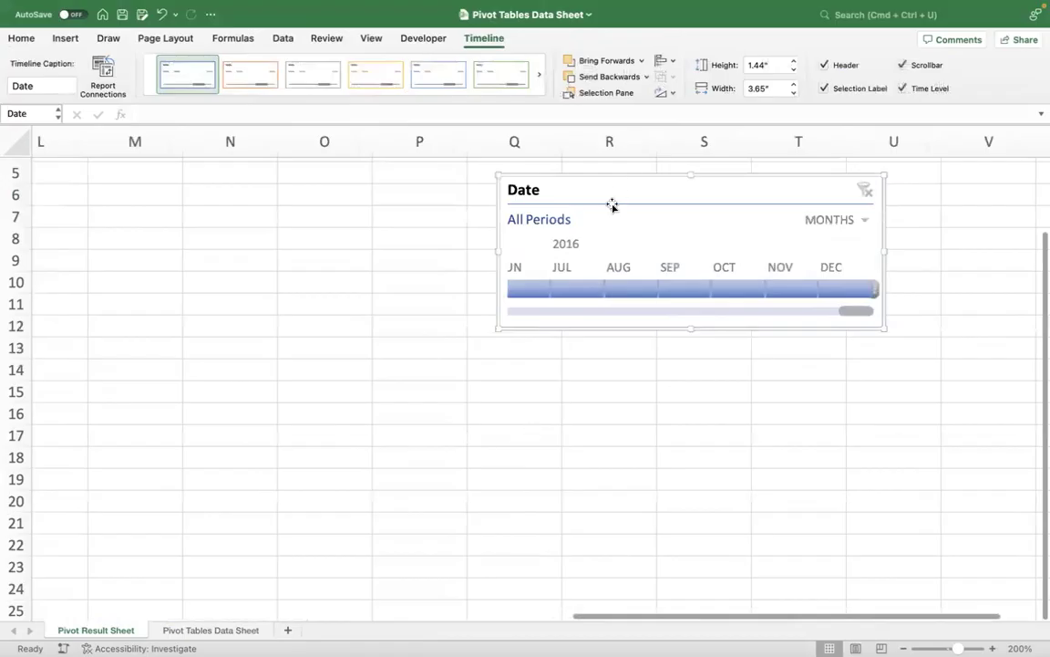
pyautogui.moveTo(611, 206); pyautogui.dragTo(136, 407)
pyautogui.hscroll(-6, 473, 422)
pyautogui.scroll(-1, 473, 422)
pyautogui.hscroll(-2, 547, 410)
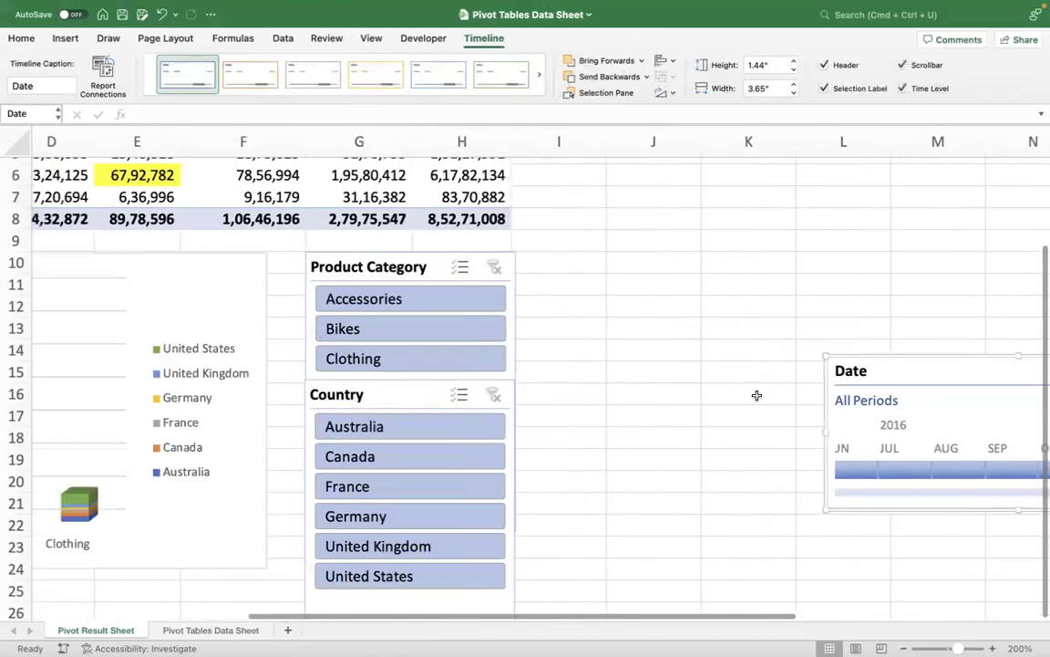
pyautogui.scroll(-1, 907, 371)
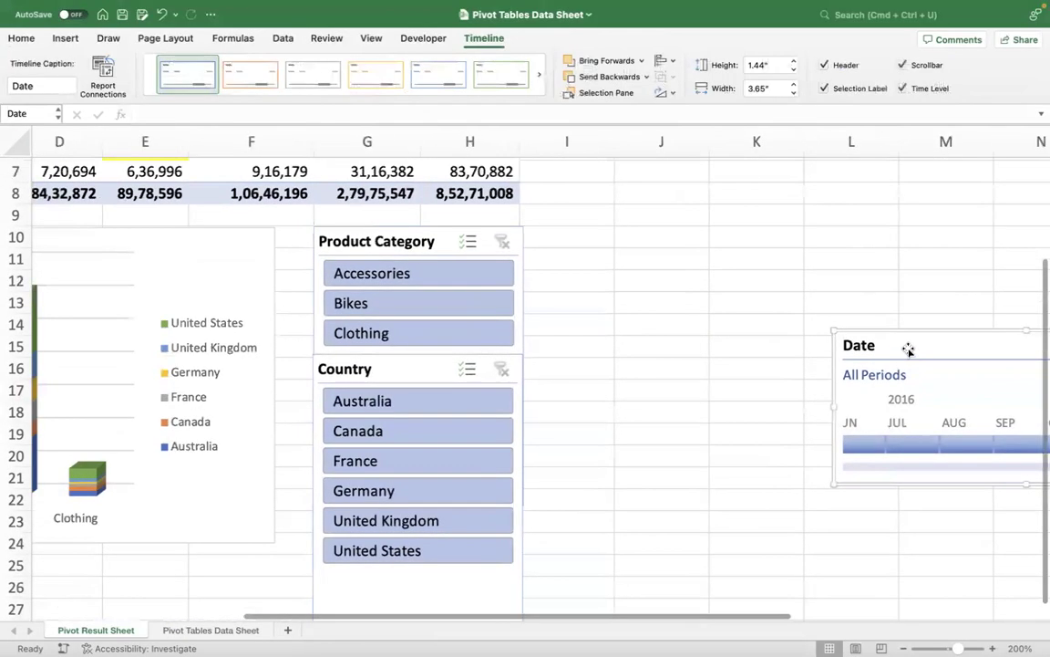
pyautogui.moveTo(908, 349)
pyautogui.mouseDown()
pyautogui.moveTo(597, 491)
pyautogui.moveTo(311, 602)
pyautogui.mouseUp()
pyautogui.click(558, 491)
pyautogui.scroll(-4, 620, 489)
pyautogui.hscroll(-2, 620, 488)
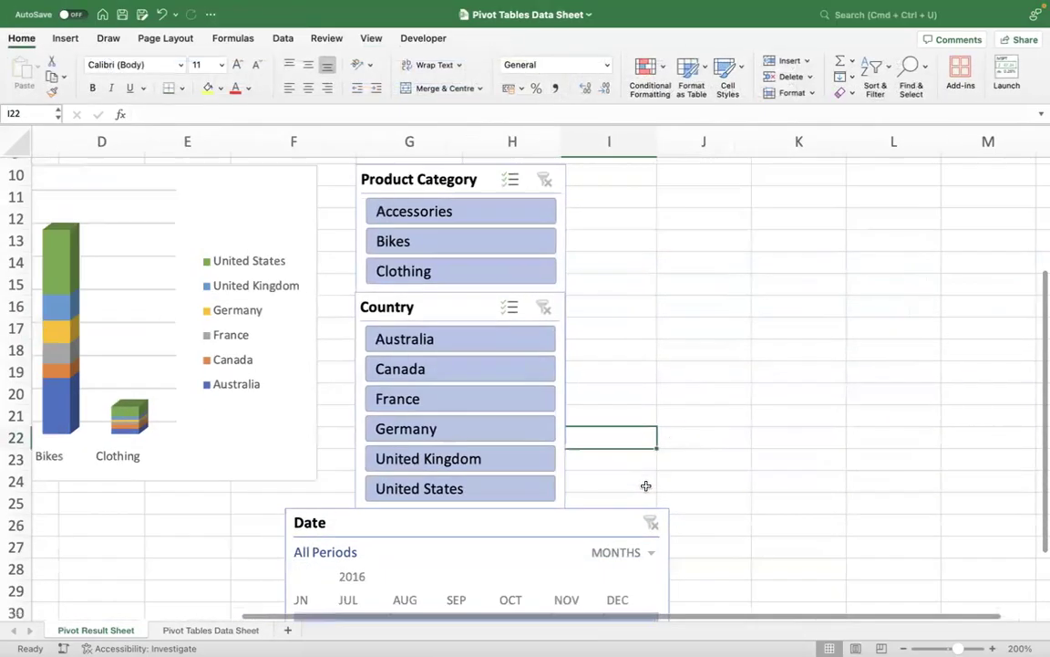
pyautogui.scroll(-4, 644, 485)
pyautogui.hscroll(-3, 820, 380)
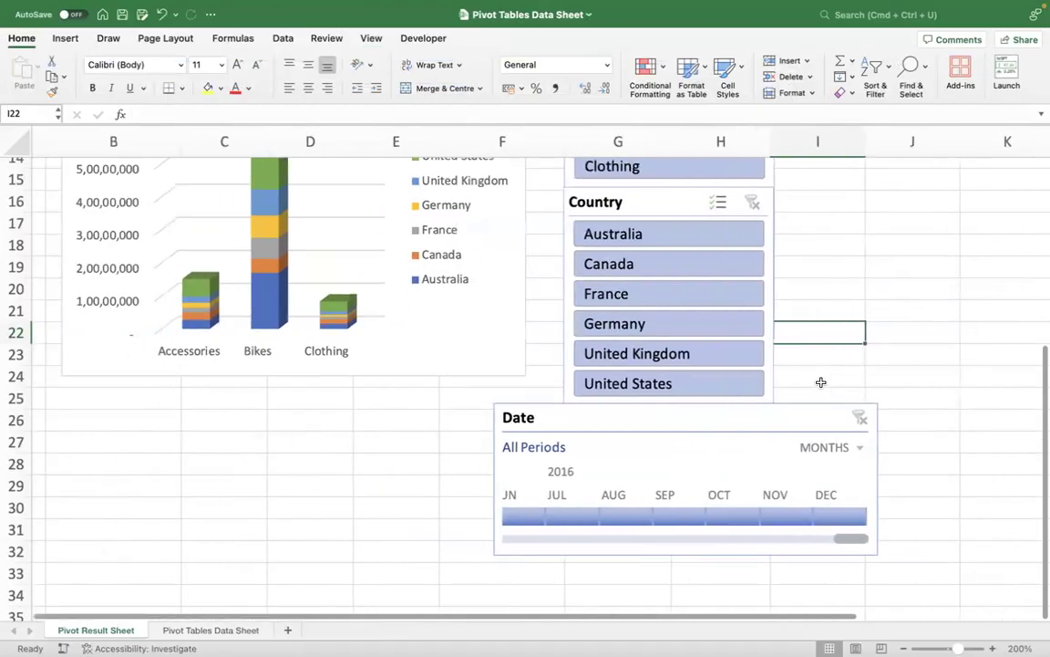
pyautogui.scroll(1, 820, 380)
# Filter the Date timeline to July 2016
pyautogui.click(617, 526)
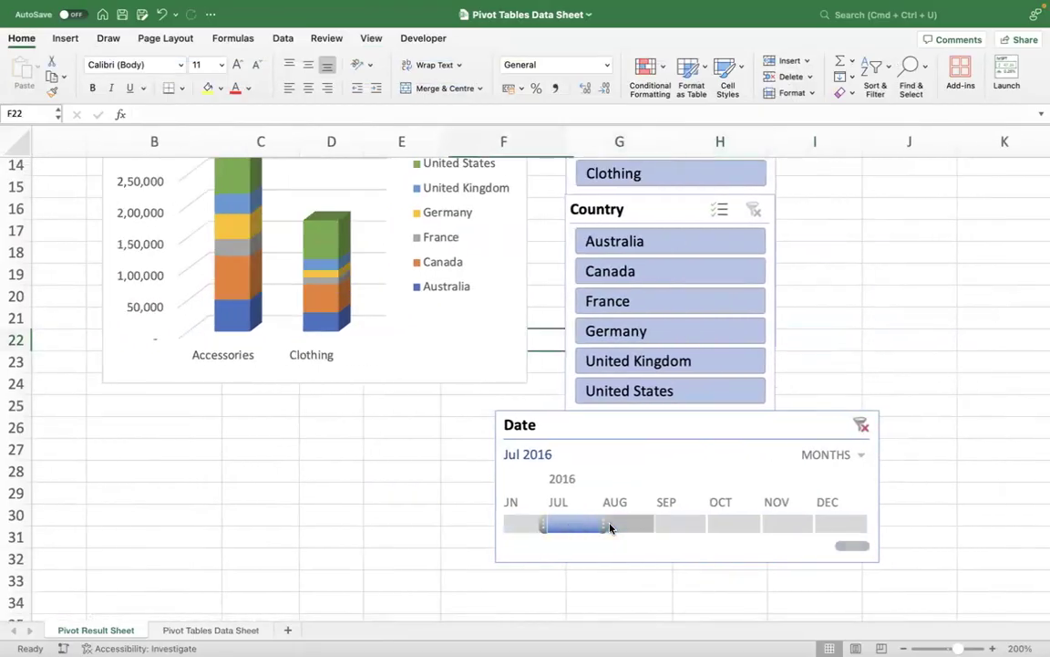
pyautogui.scroll(-1, 630, 510)
pyautogui.hscroll(-1, 629, 511)
# Switch the Date timeline to quarters and select Q1 2015
pyautogui.click(613, 449)
pyautogui.click(893, 436)
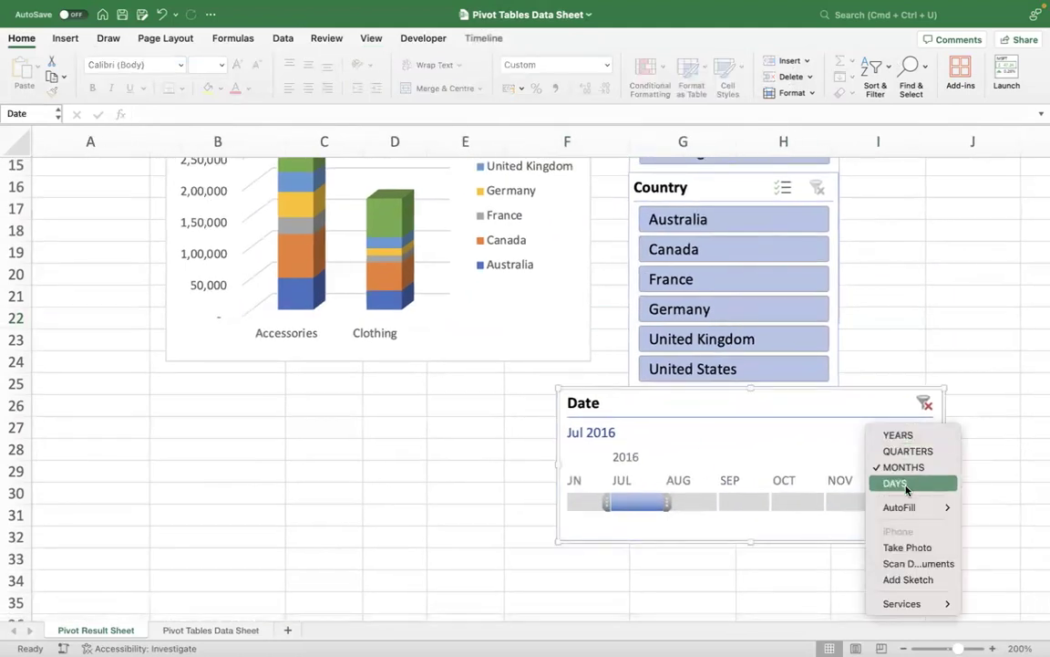
pyautogui.click(903, 450)
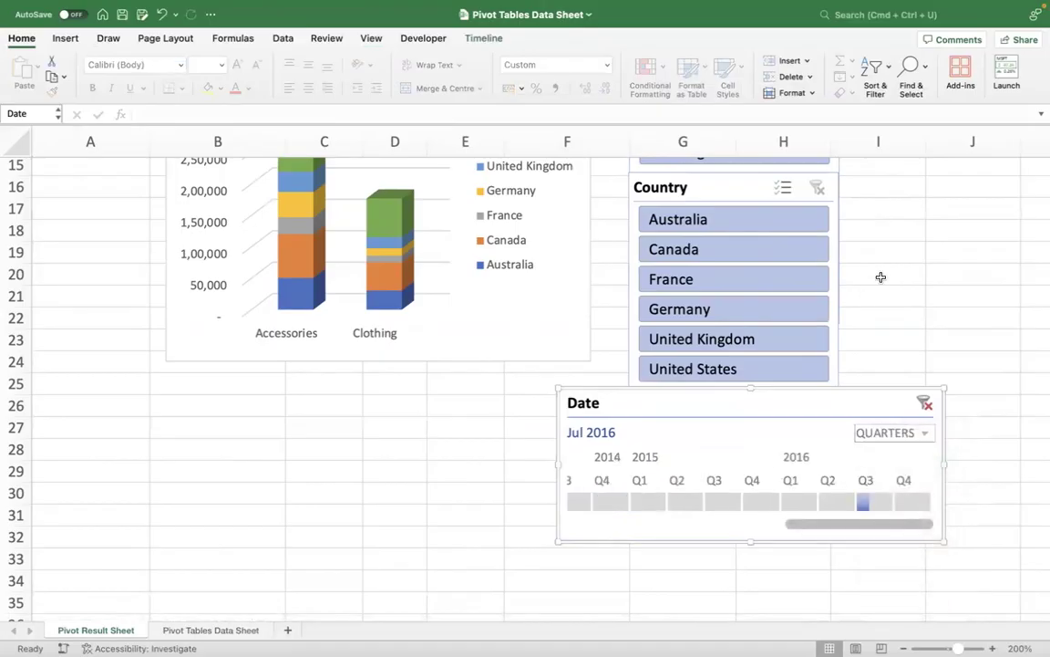
pyautogui.click(641, 501)
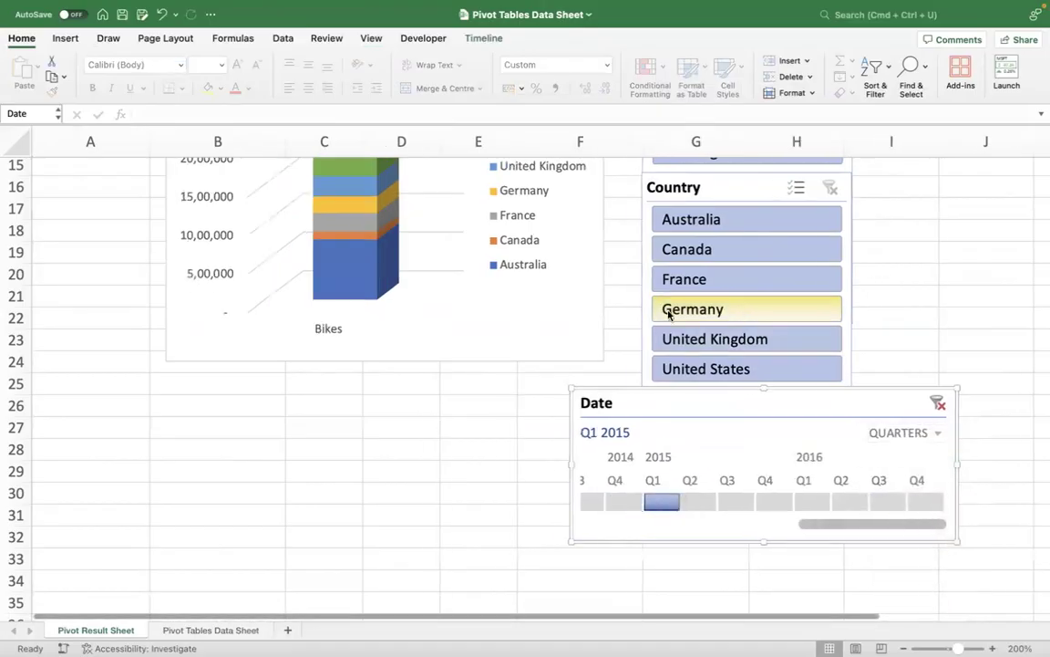
# Extend the timeline selection to cover Q1 through Q3 2015
pyautogui.scroll(5, 558, 305)
pyautogui.scroll(-1, 583, 381)
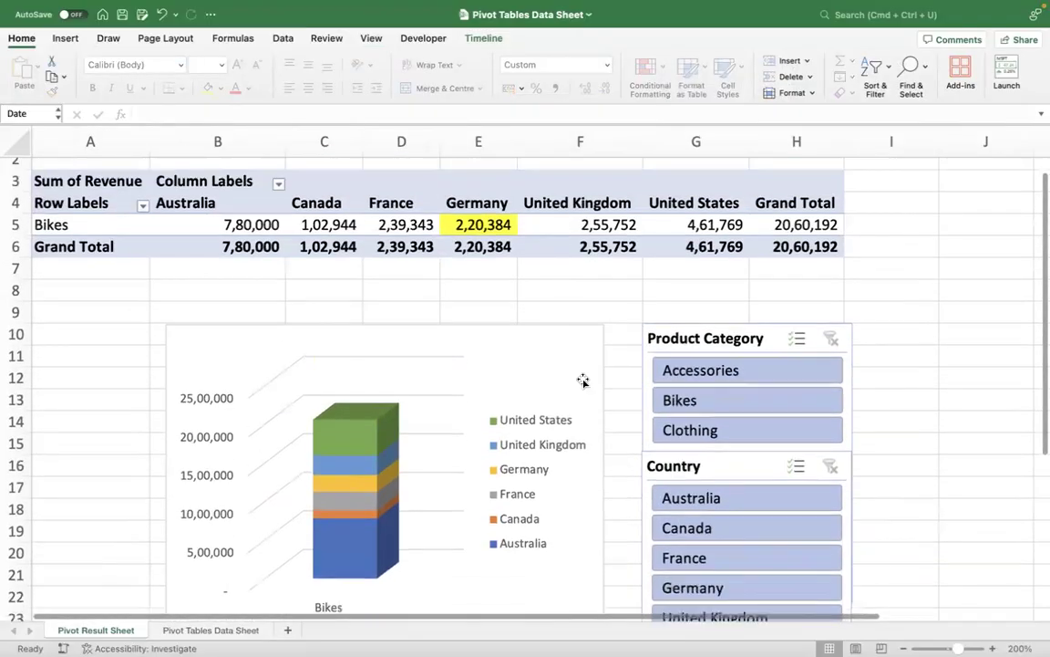
pyautogui.scroll(-3, 584, 381)
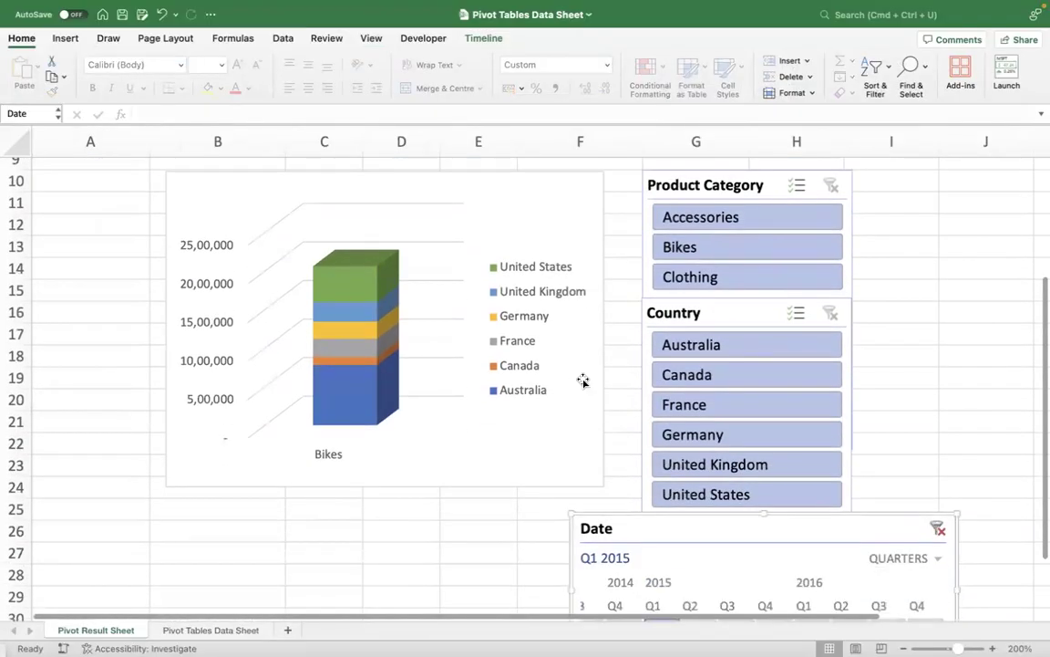
pyautogui.scroll(4, 583, 381)
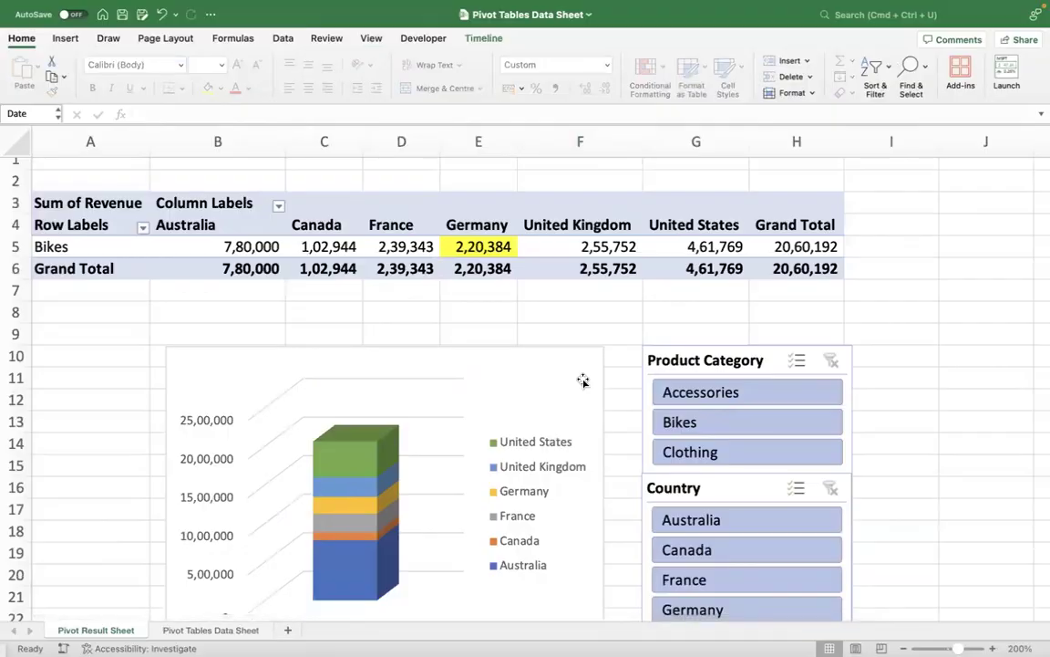
pyautogui.scroll(-6, 673, 479)
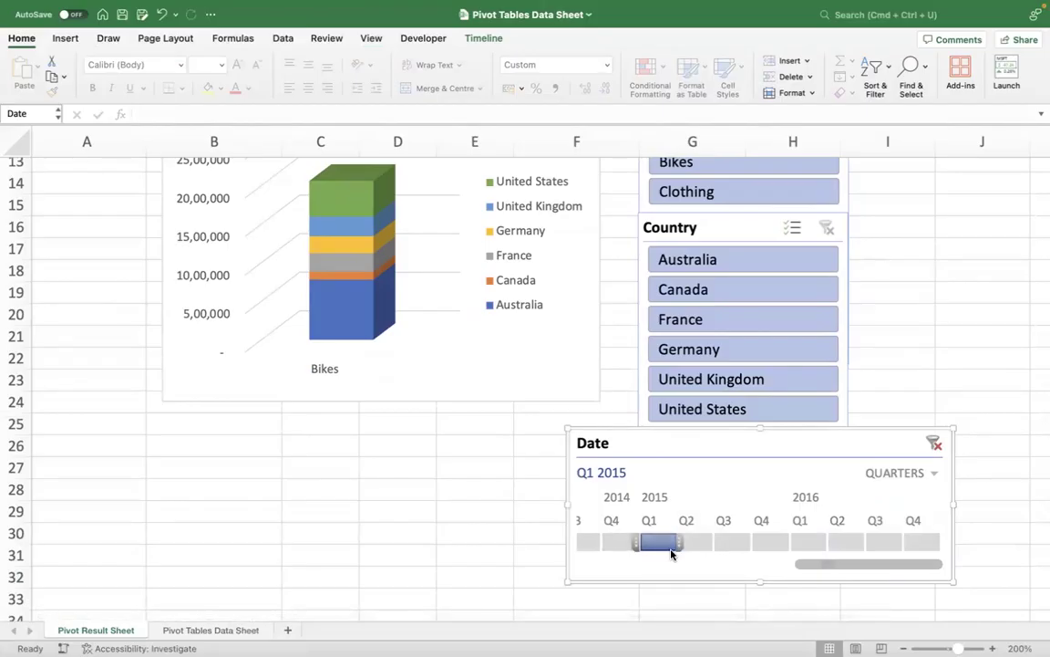
pyautogui.moveTo(675, 544); pyautogui.dragTo(773, 544)
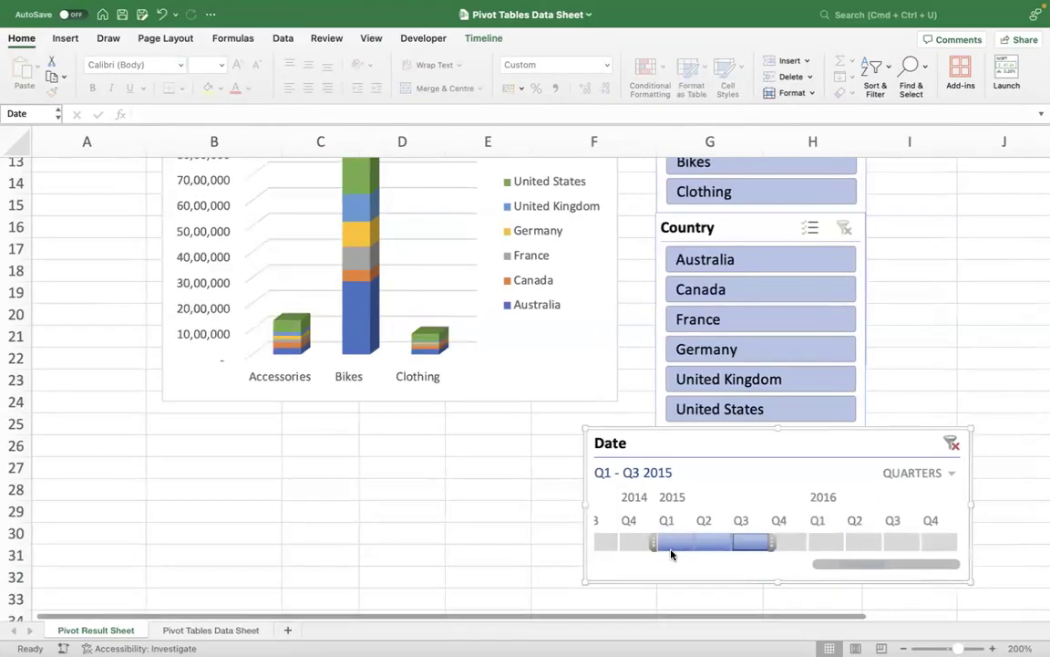
pyautogui.scroll(6, 693, 438)
pyautogui.scroll(-3, 721, 419)
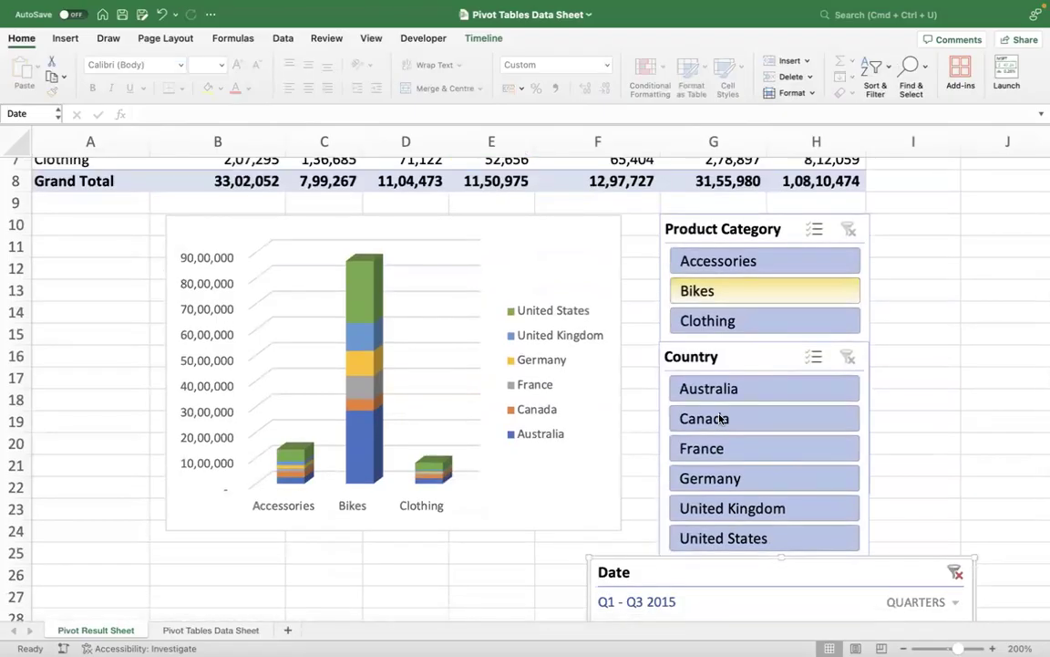
# Filter the Product Category slicer to Accessories and Clothing
pyautogui.click(714, 262)
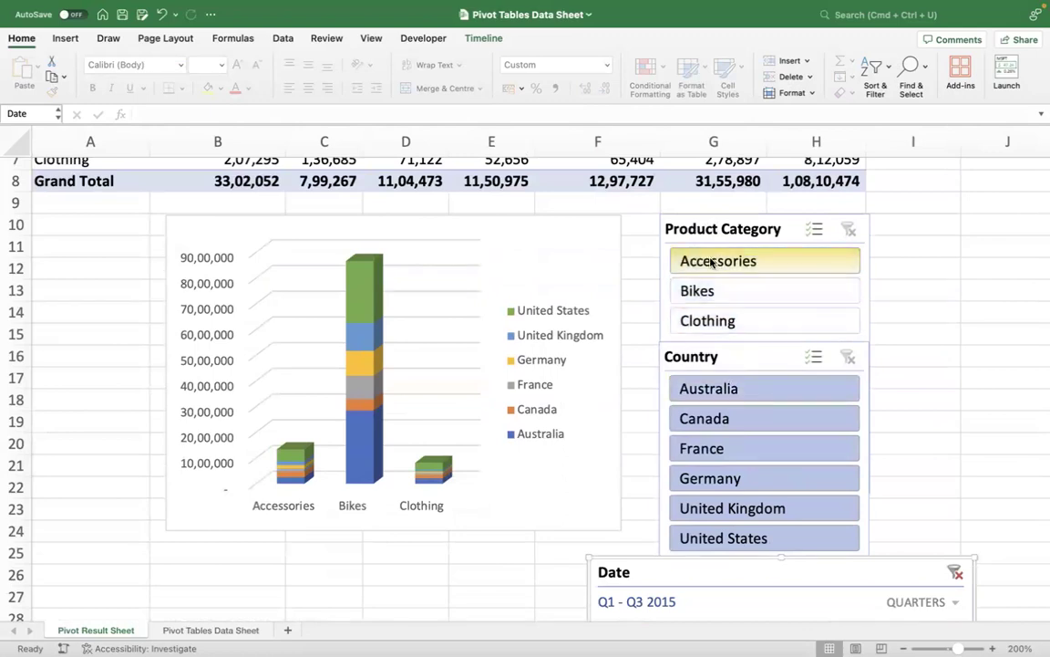
pyautogui.scroll(-3, 946, 383)
pyautogui.scroll(-1, 946, 383)
pyautogui.scroll(1, 945, 383)
pyautogui.scroll(2, 945, 384)
pyautogui.scroll(-1, 946, 384)
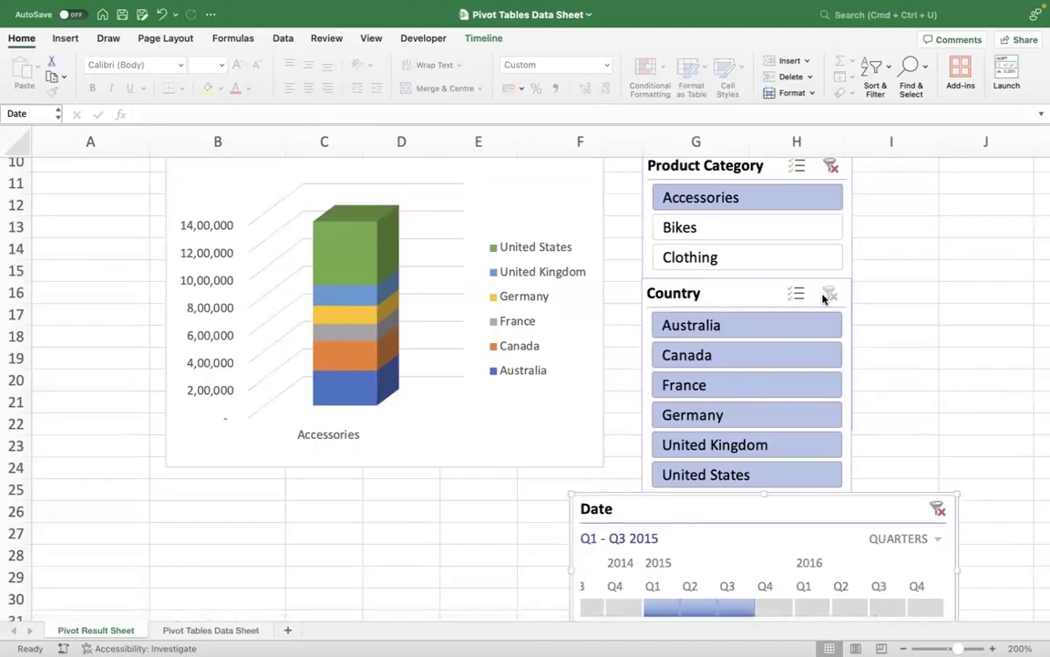
pyautogui.click(785, 264)
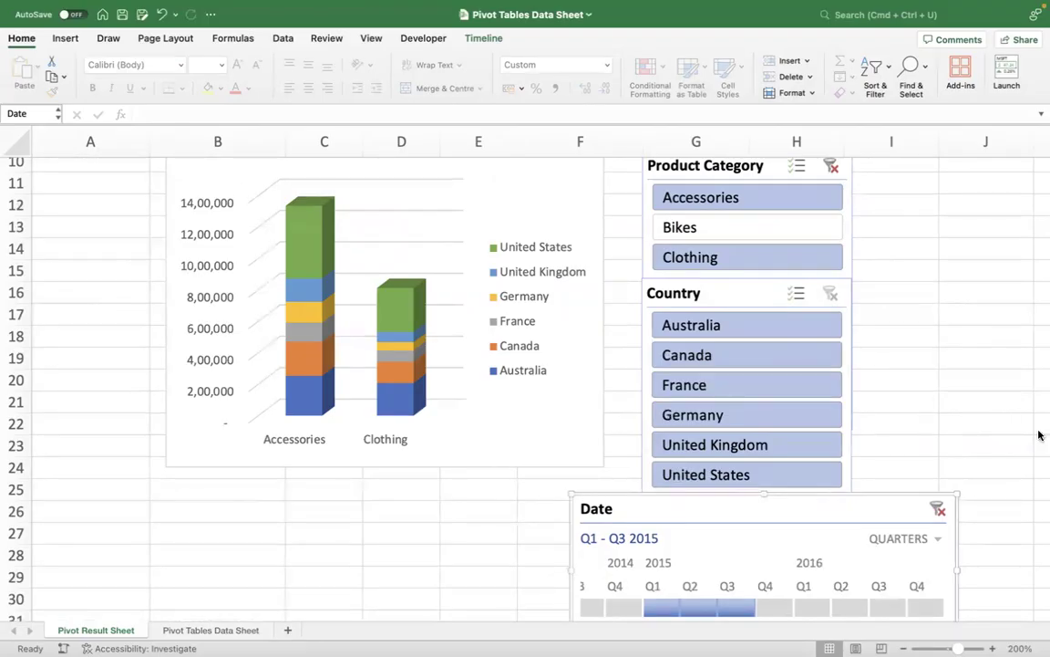
# Clear the Date timeline and Product Category slicer filters to restore all periods and Bikes
pyautogui.click(941, 516)
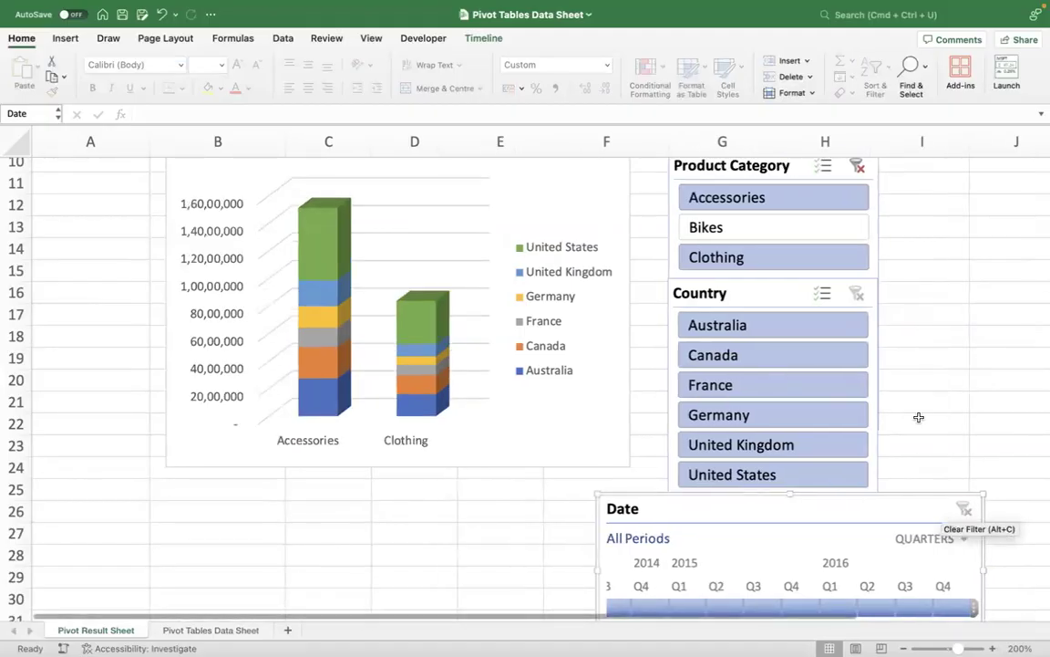
pyautogui.scroll(3, 931, 340)
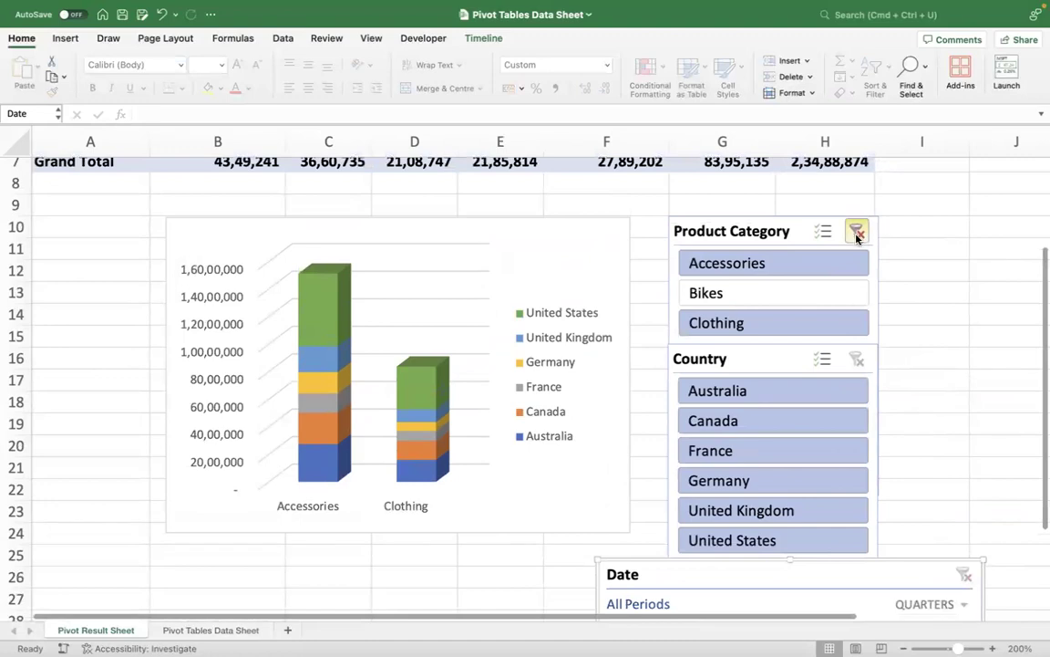
pyautogui.click(857, 230)
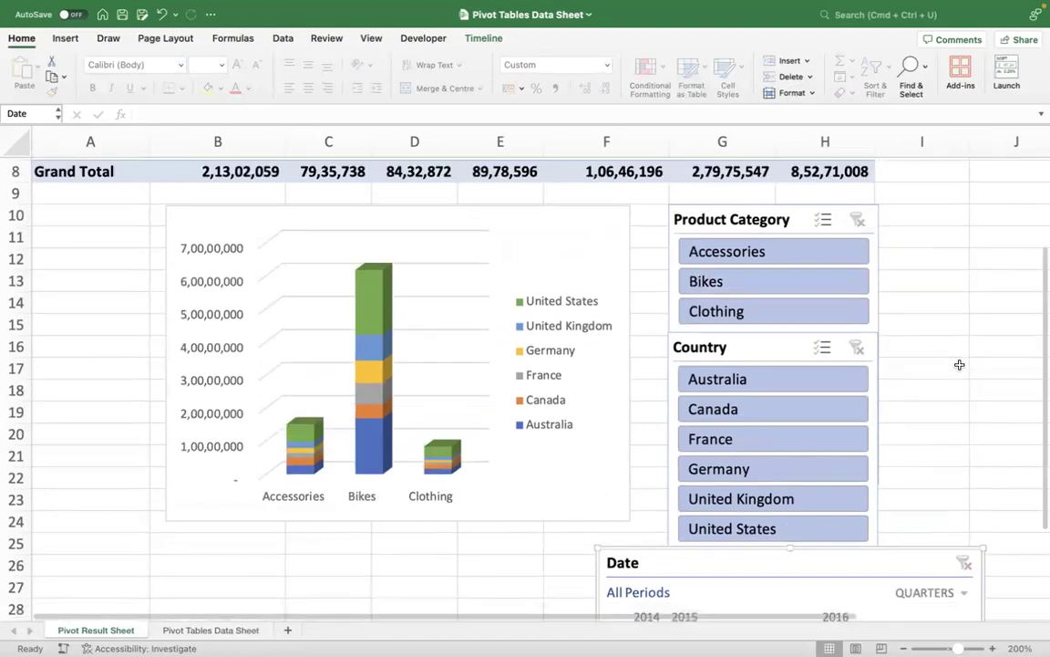
pyautogui.scroll(6, 959, 365)
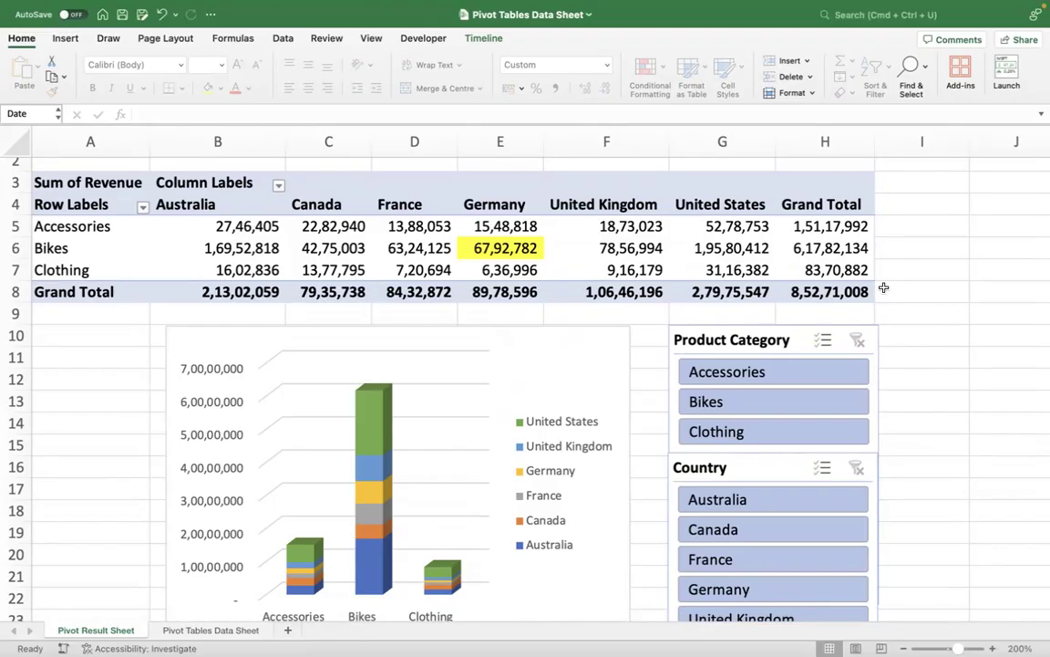
# Select pivot values and the pivot chart, ending on the Australia Bikes revenue value
pyautogui.click(359, 242)
pyautogui.hscroll(5, 907, 296)
pyautogui.hscroll(2, 673, 354)
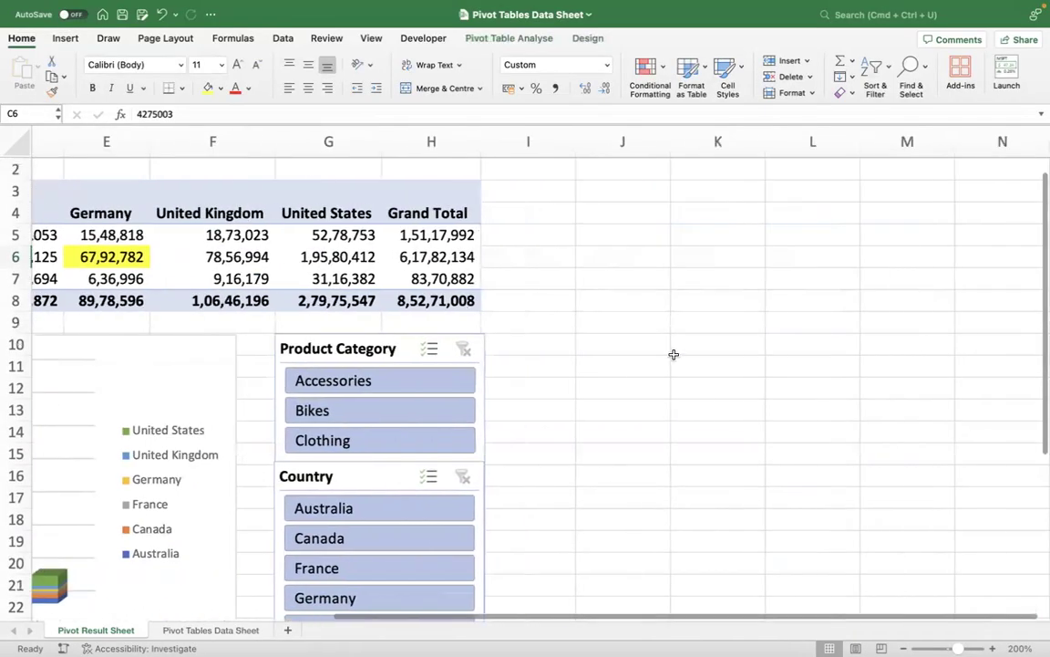
pyautogui.click(429, 257)
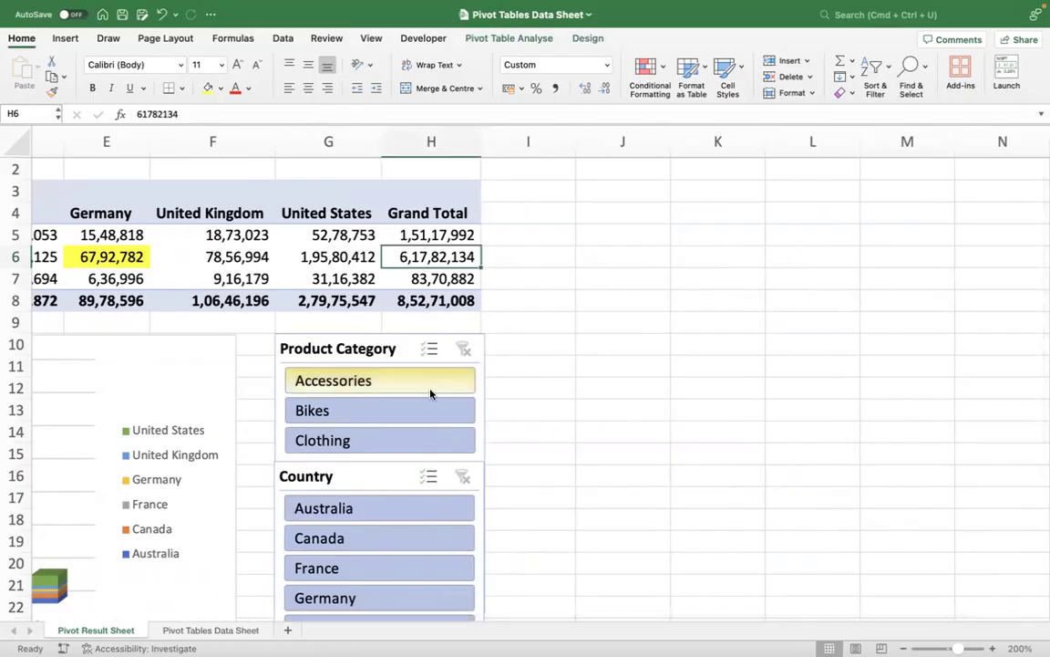
pyautogui.click(255, 408)
pyautogui.click(190, 403)
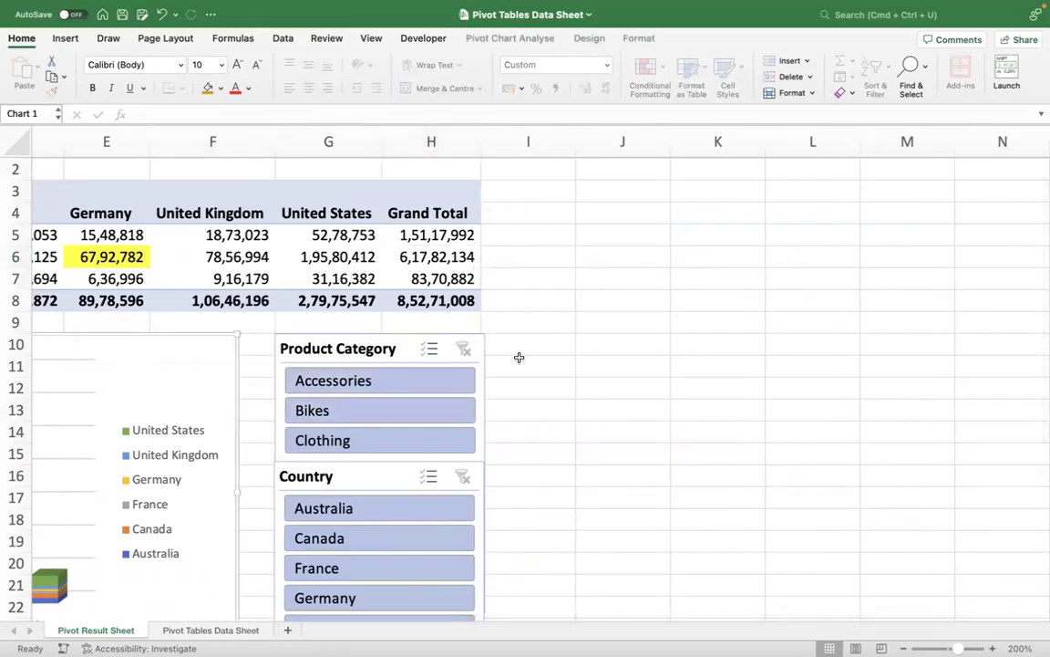
pyautogui.hscroll(-4, 358, 258)
pyautogui.hscroll(-4, 359, 258)
pyautogui.hscroll(1, 274, 255)
pyautogui.click(147, 251)
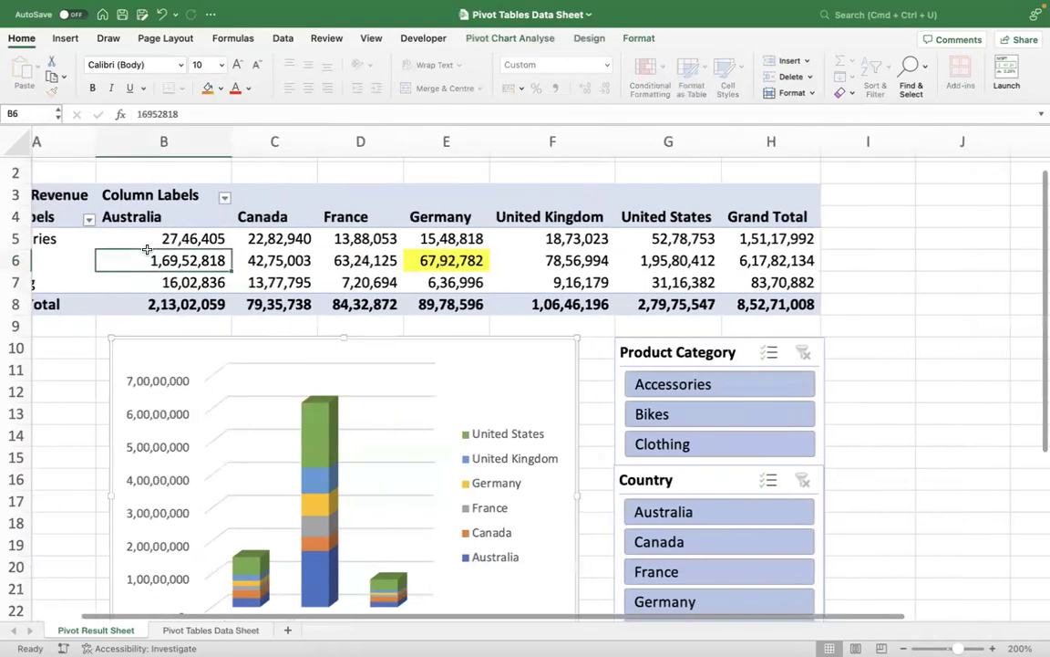
pyautogui.hscroll(-1, 274, 260)
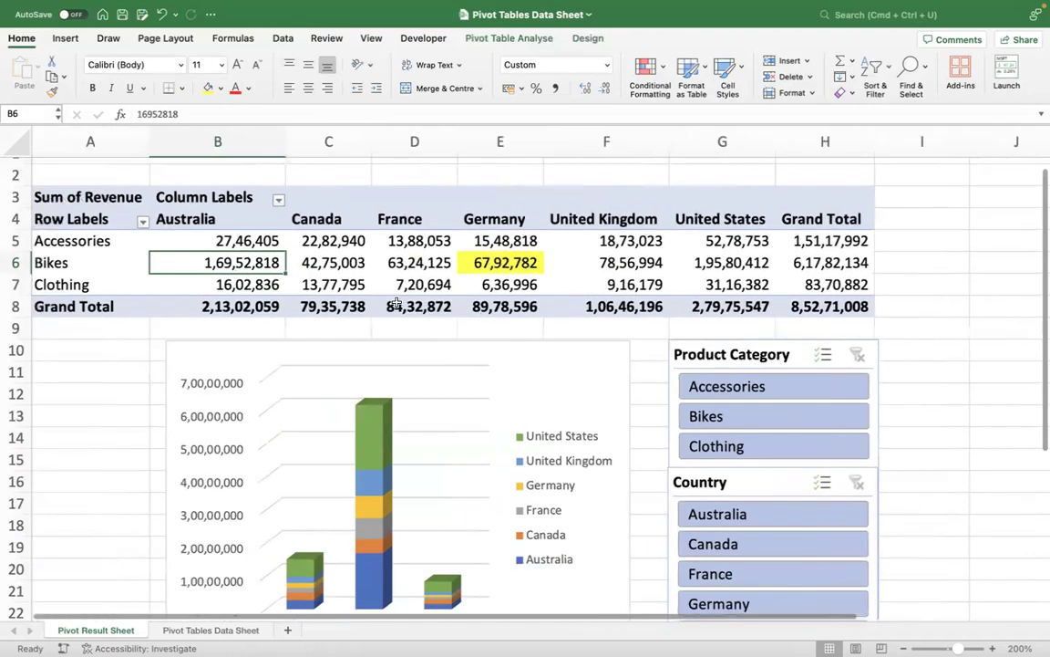
# Show the PivotTable field list and drag Sub Category into the Filters area
pyautogui.rightClick(480, 260)
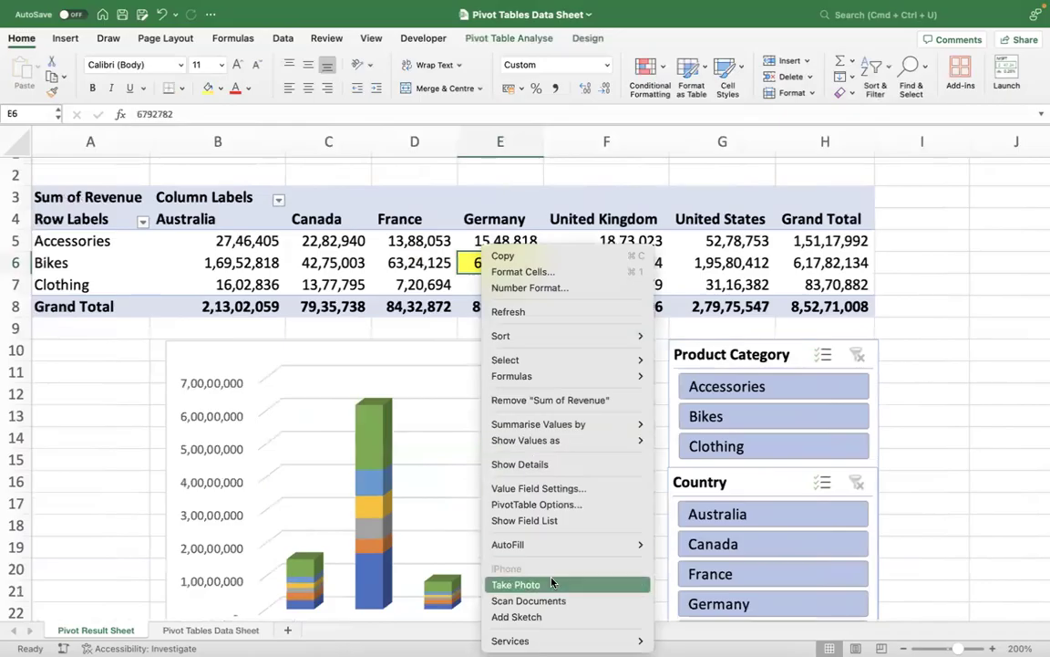
pyautogui.click(539, 521)
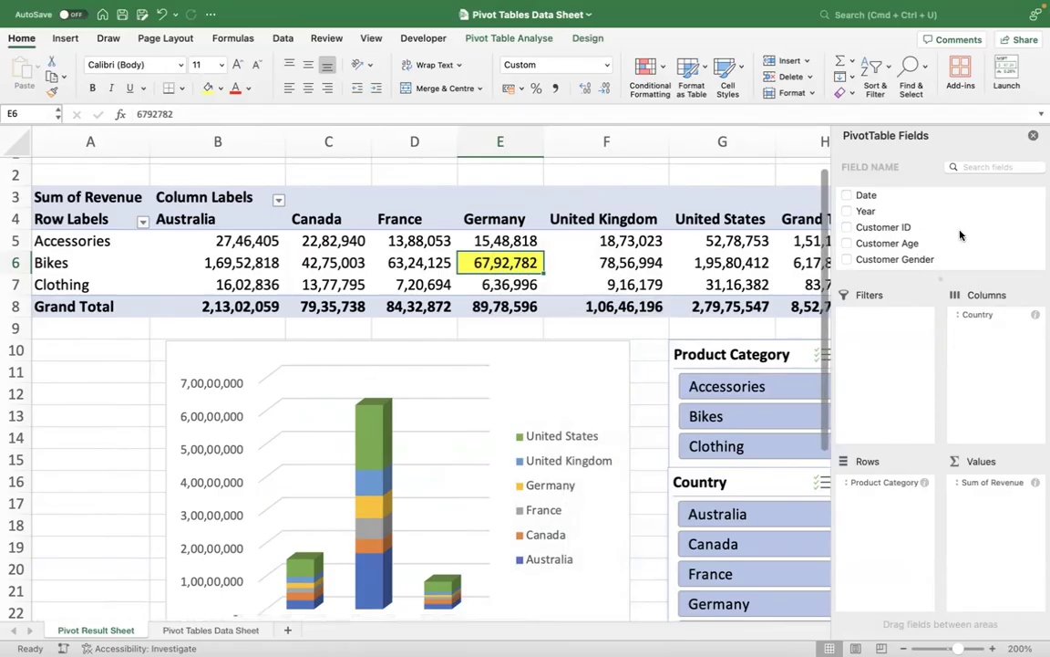
pyautogui.scroll(-3, 960, 236)
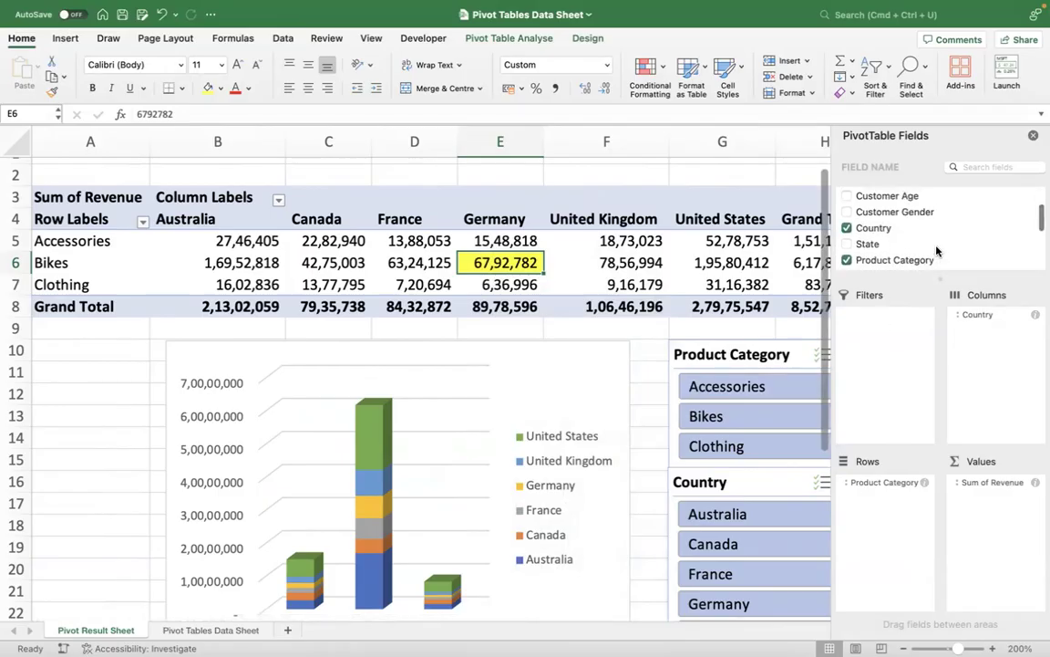
pyautogui.scroll(-2, 935, 244)
pyautogui.scroll(-1, 911, 237)
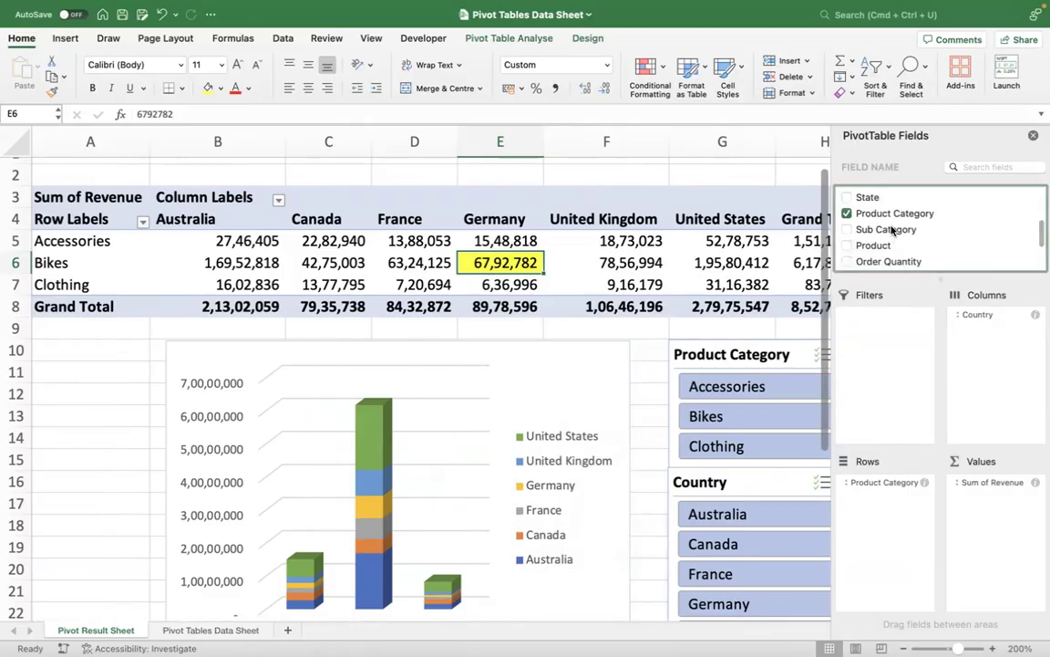
pyautogui.moveTo(894, 231); pyautogui.dragTo(877, 328)
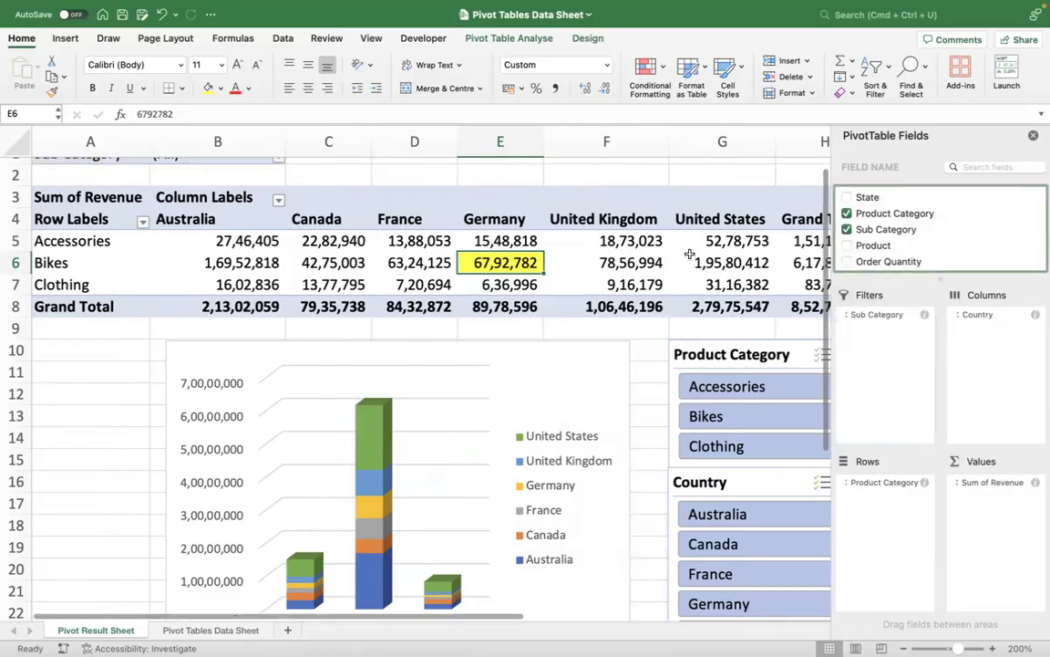
pyautogui.scroll(2, 690, 254)
# Filter the Sub Category report filter to Caps only
pyautogui.click(278, 174)
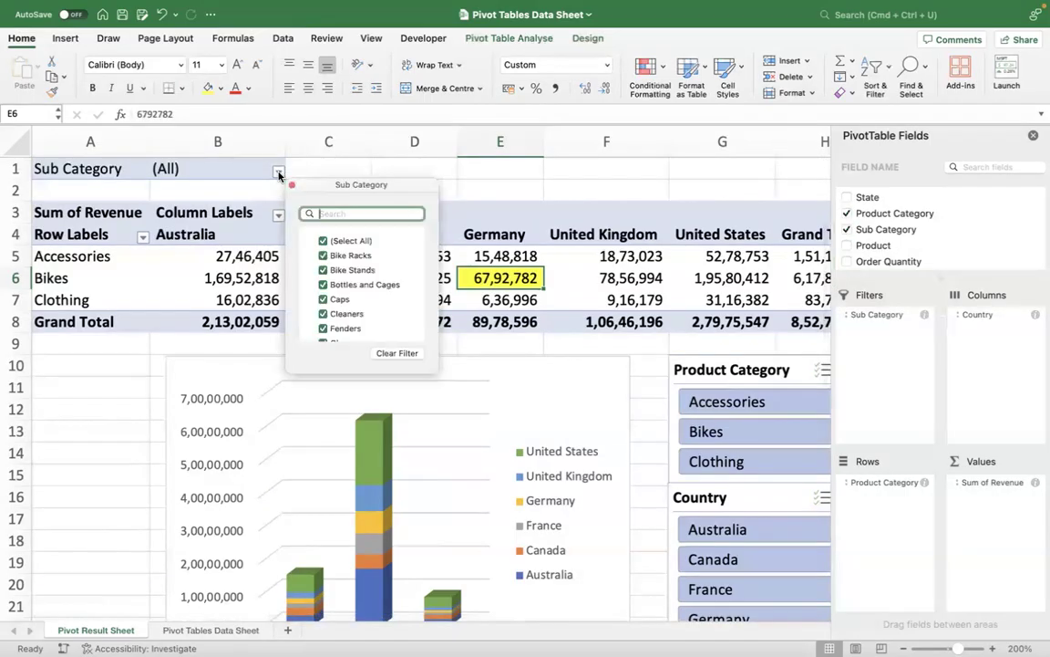
pyautogui.click(337, 241)
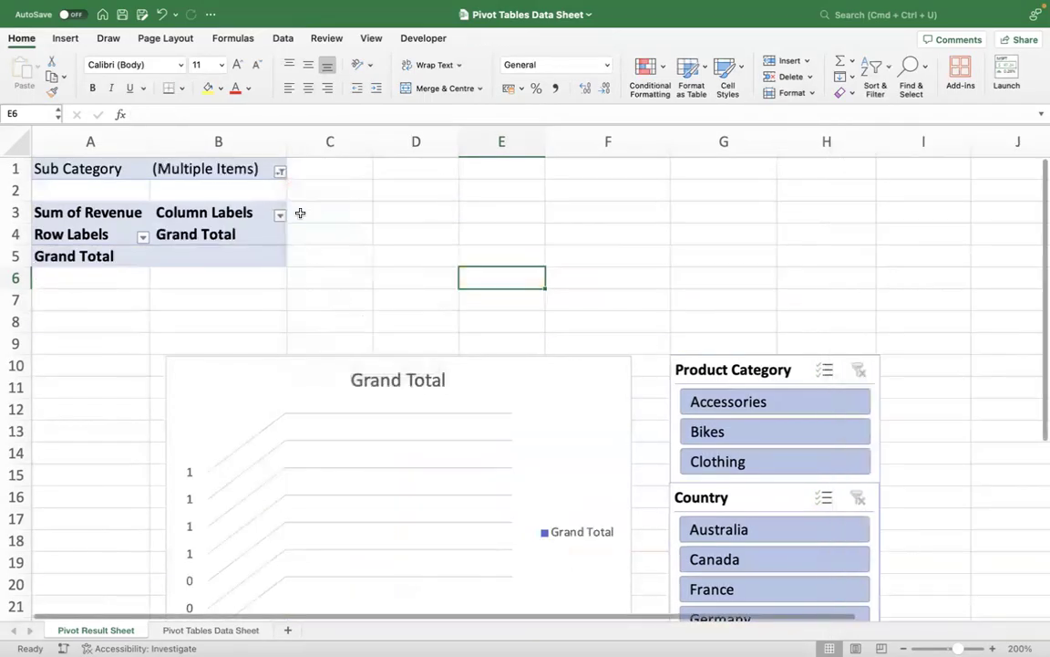
pyautogui.click(280, 171)
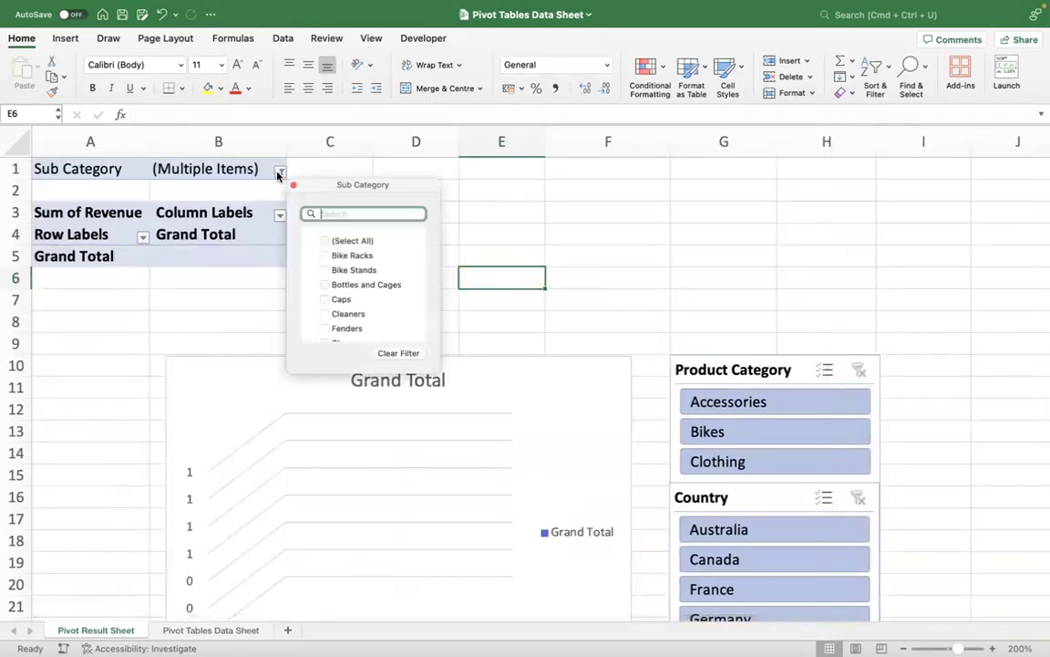
pyautogui.click(326, 300)
pyautogui.click(603, 316)
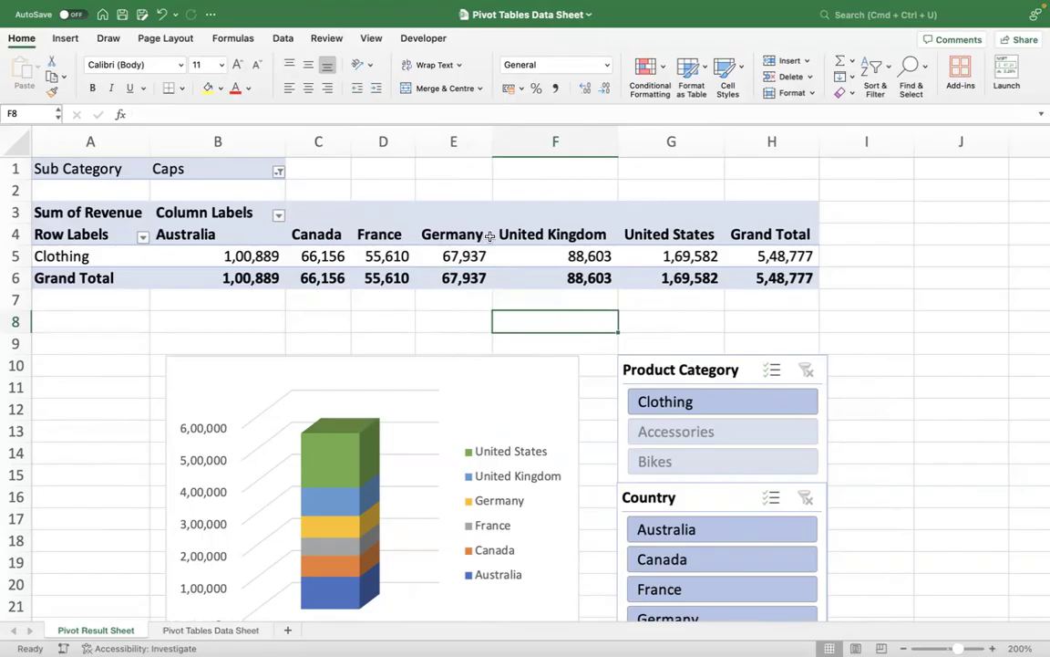
# Add Bottles and Cages and Bike Stands to the Sub Category filter alongside Caps
pyautogui.click(278, 172)
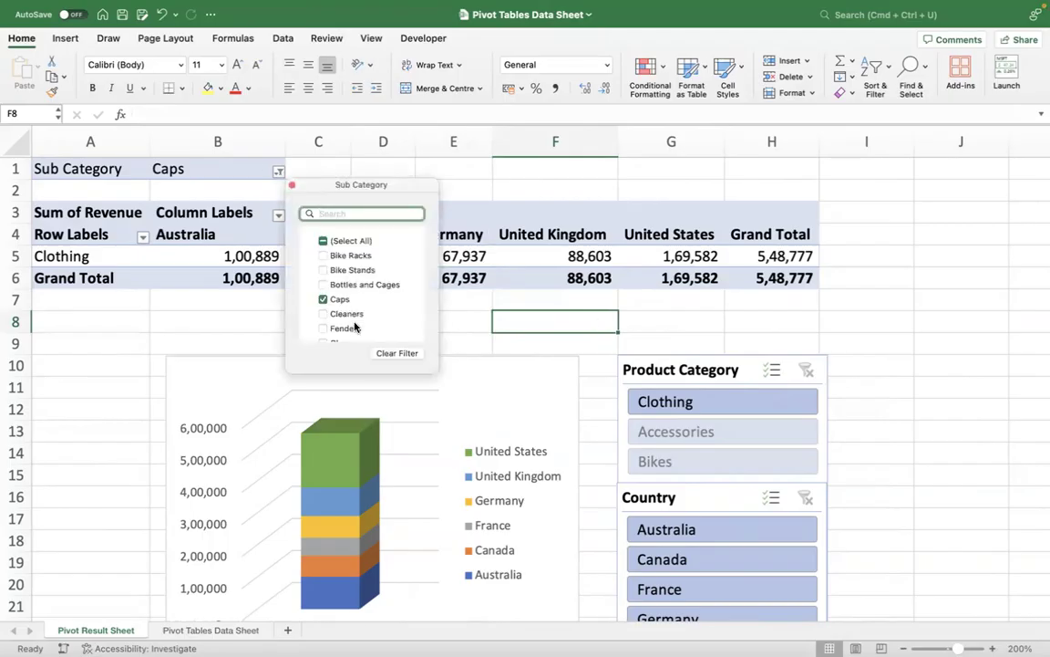
pyautogui.click(322, 285)
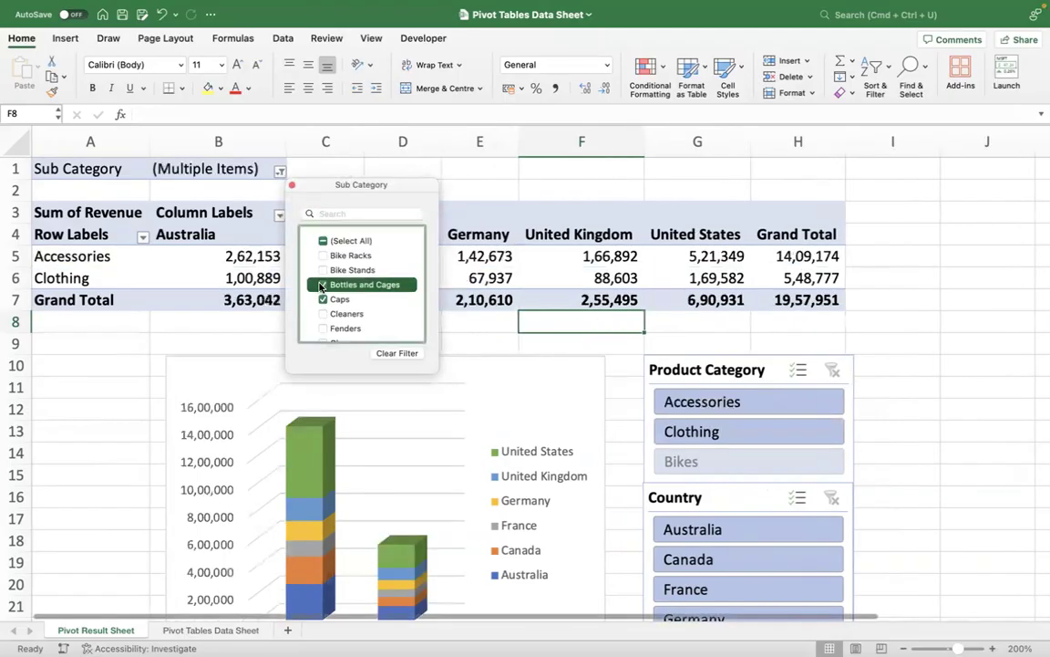
pyautogui.click(322, 270)
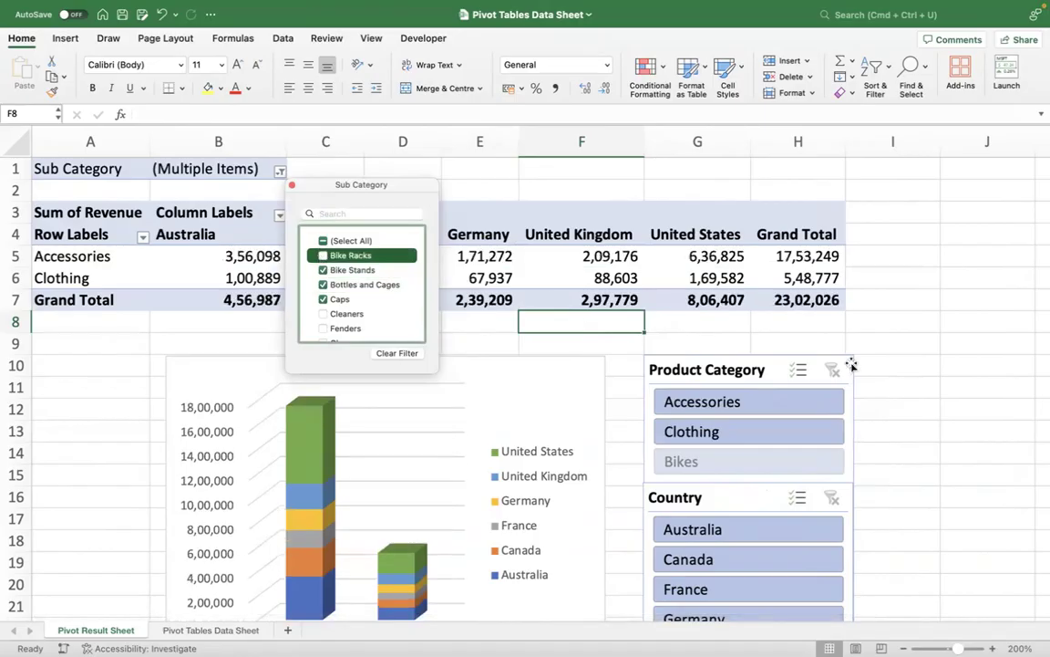
pyautogui.click(911, 355)
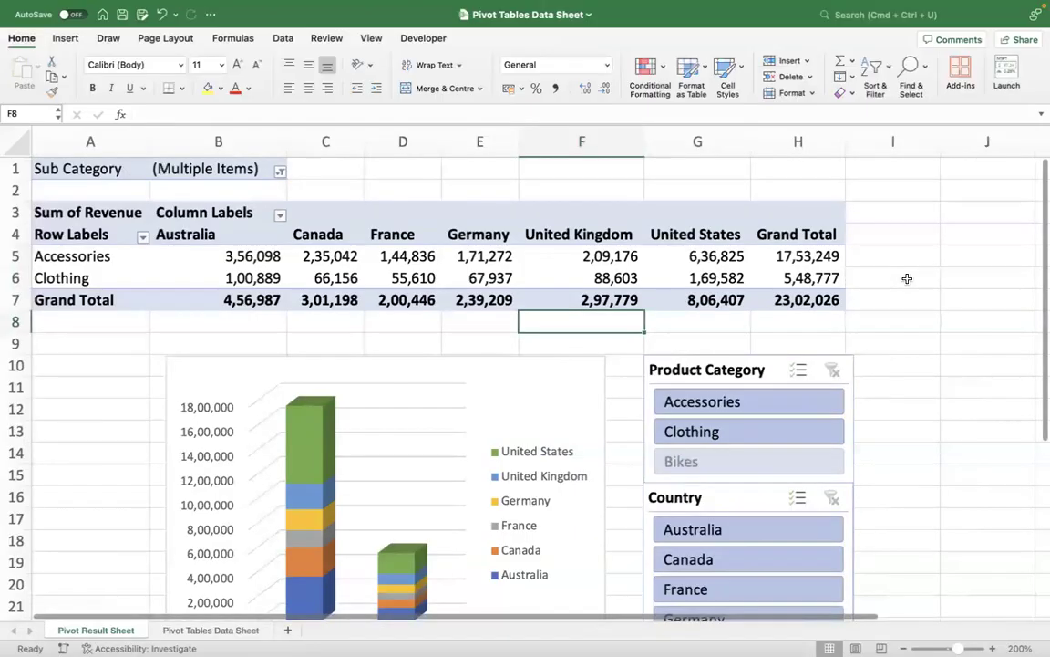
pyautogui.click(280, 170)
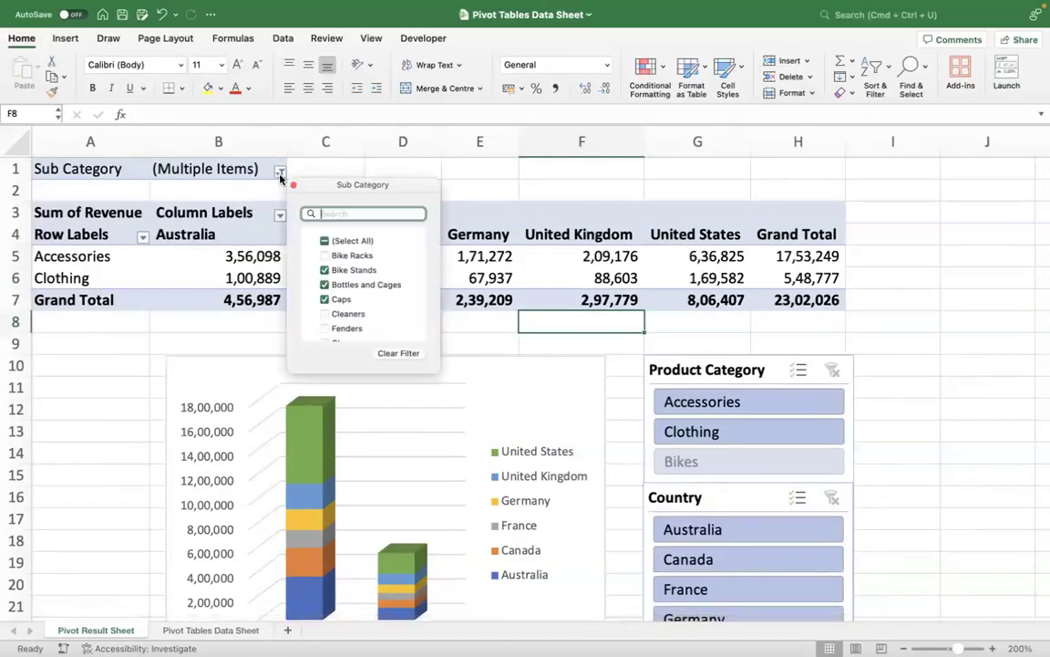
# Reset the Sub Category filter to (All) and click cell A11 to hide the field list
pyautogui.click(399, 353)
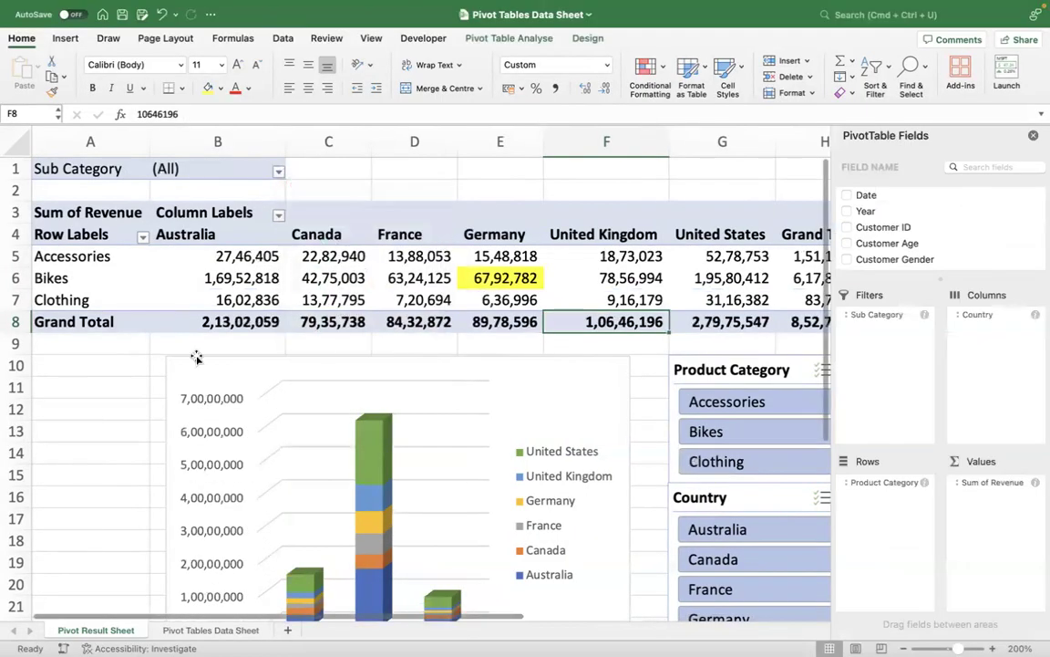
pyautogui.click(88, 392)
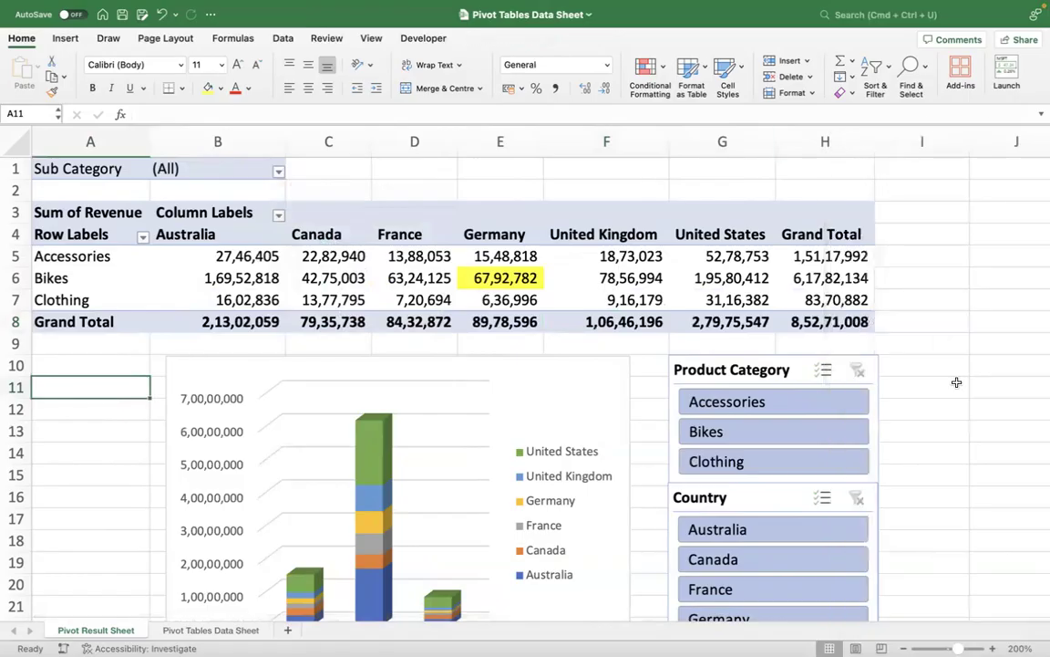